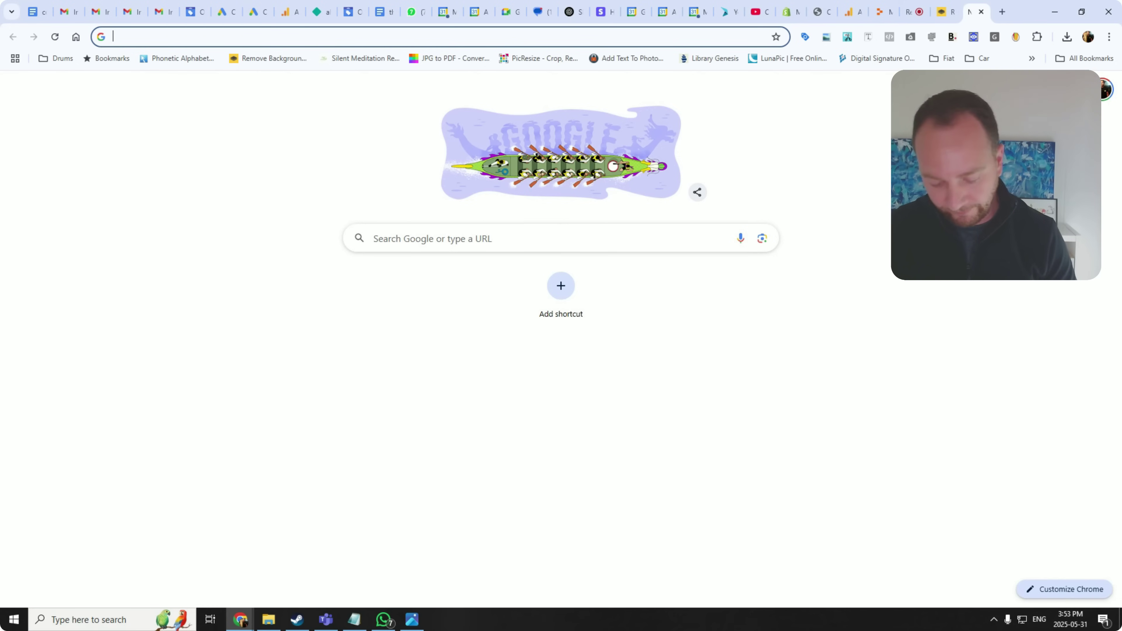
Step: Start a new Tag Manager account named 'test account for video tutorial'
text(google)
key(Return)
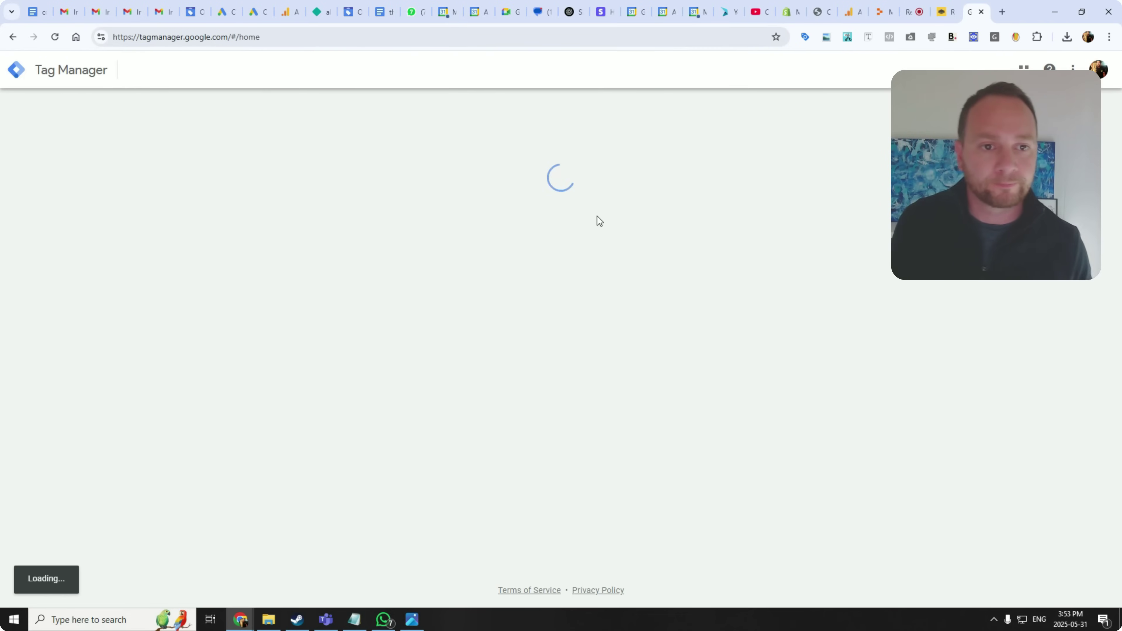
click(879, 115)
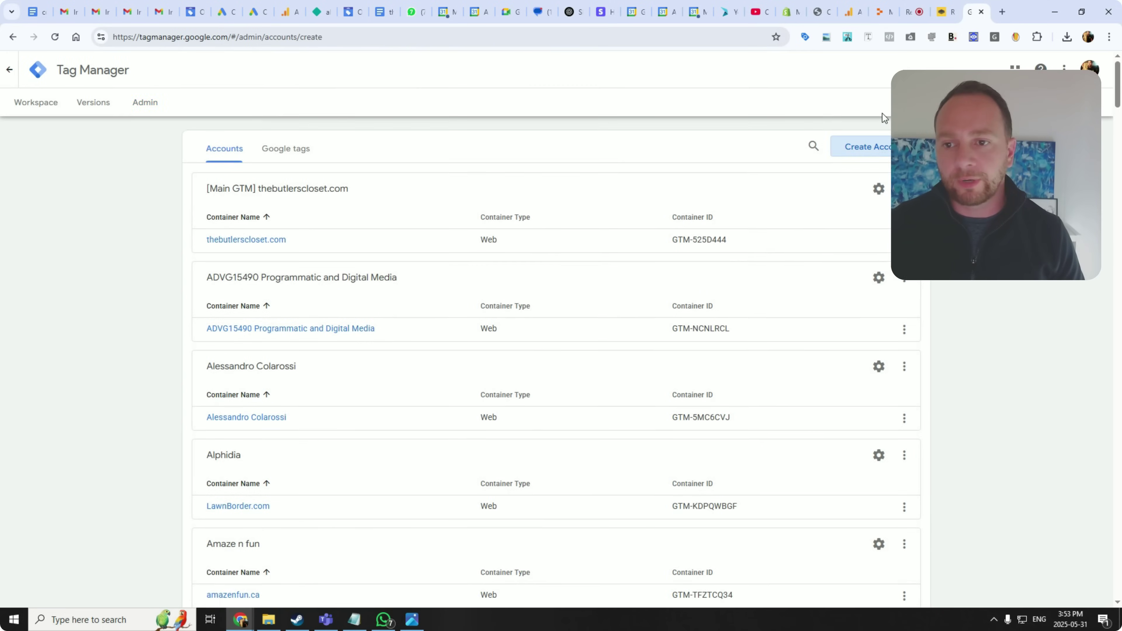
click(299, 241)
text(test account for )
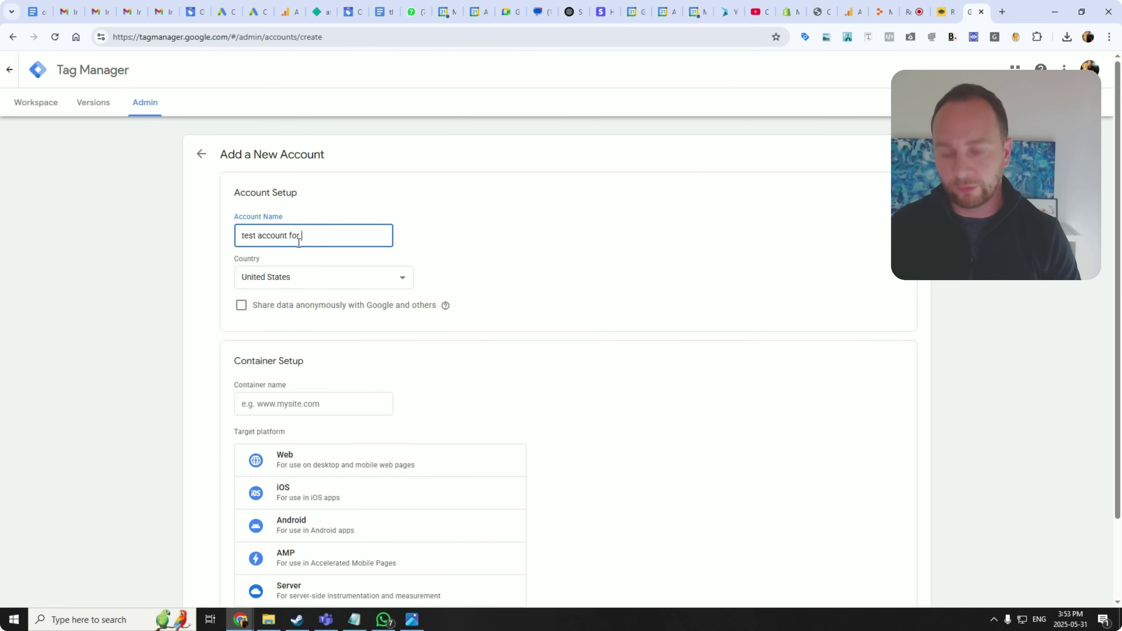
text(video tut)
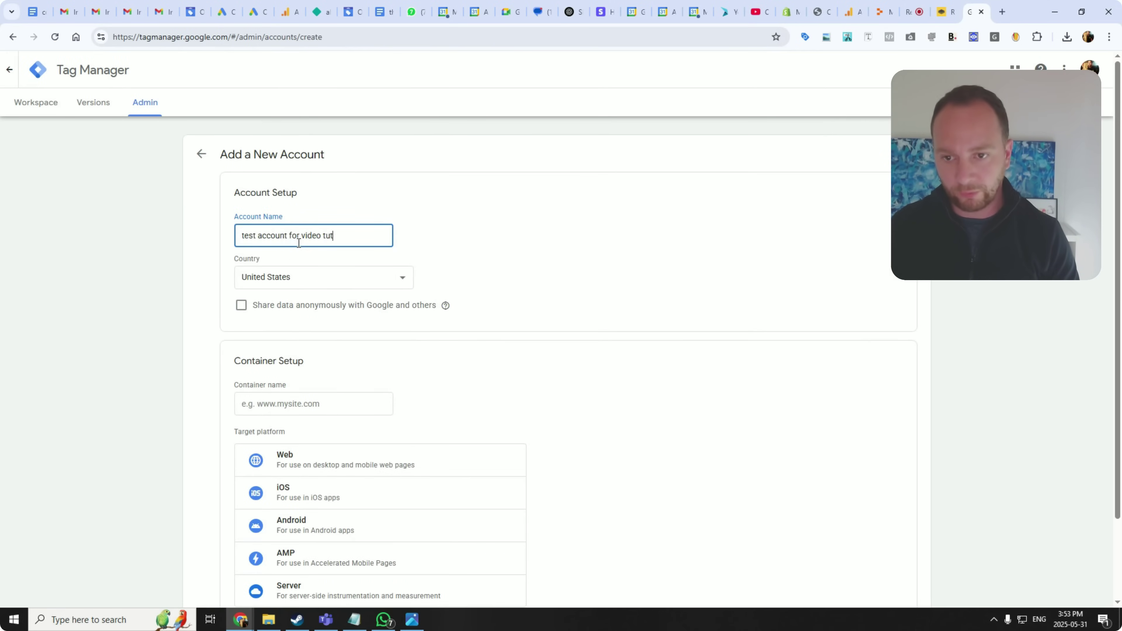
text(orial)
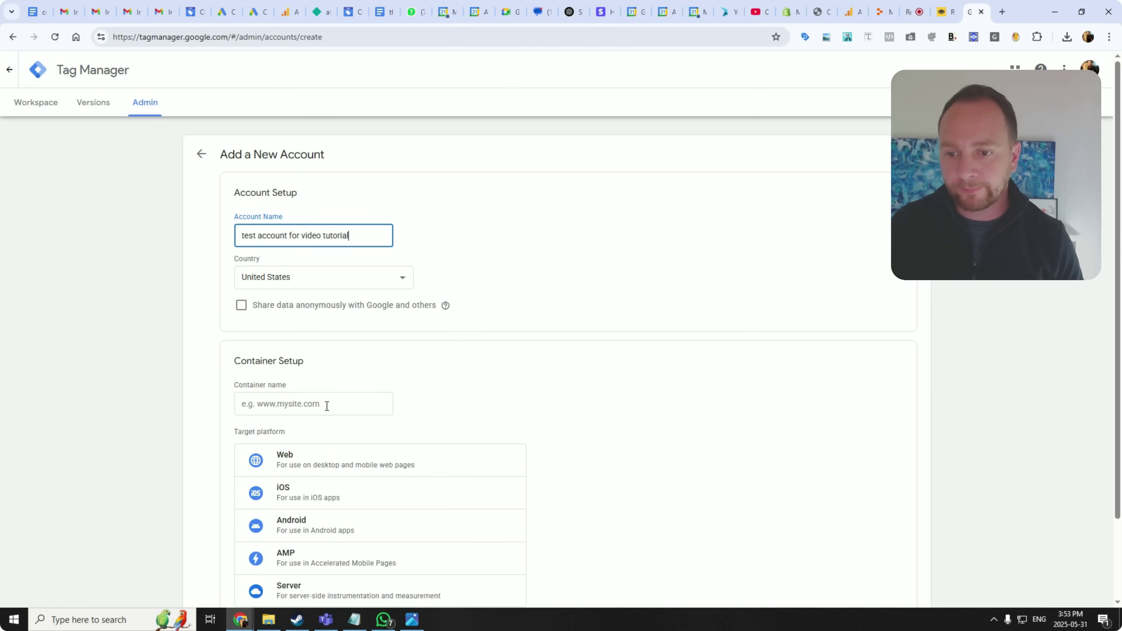
click(319, 413)
Step: Reuse 'test account for video tutorial' as the container name, choose Web, and create it
triple_click(308, 236)
key(ctrl+c)
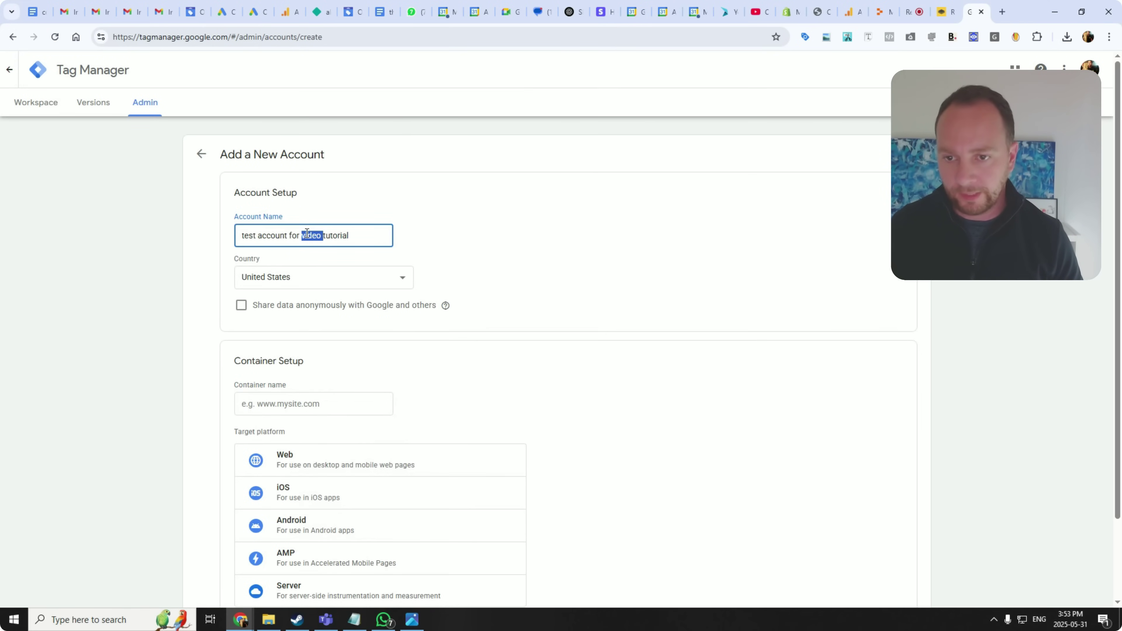
click(294, 400)
key(ctrl+v)
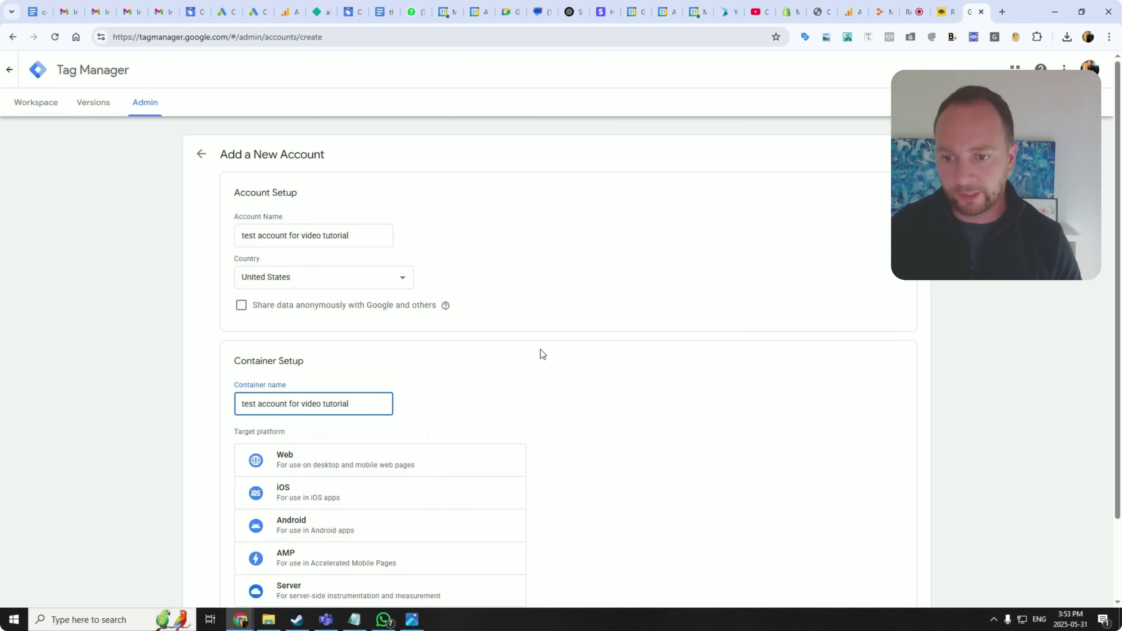
scroll(541, 351, down, 2)
click(326, 365)
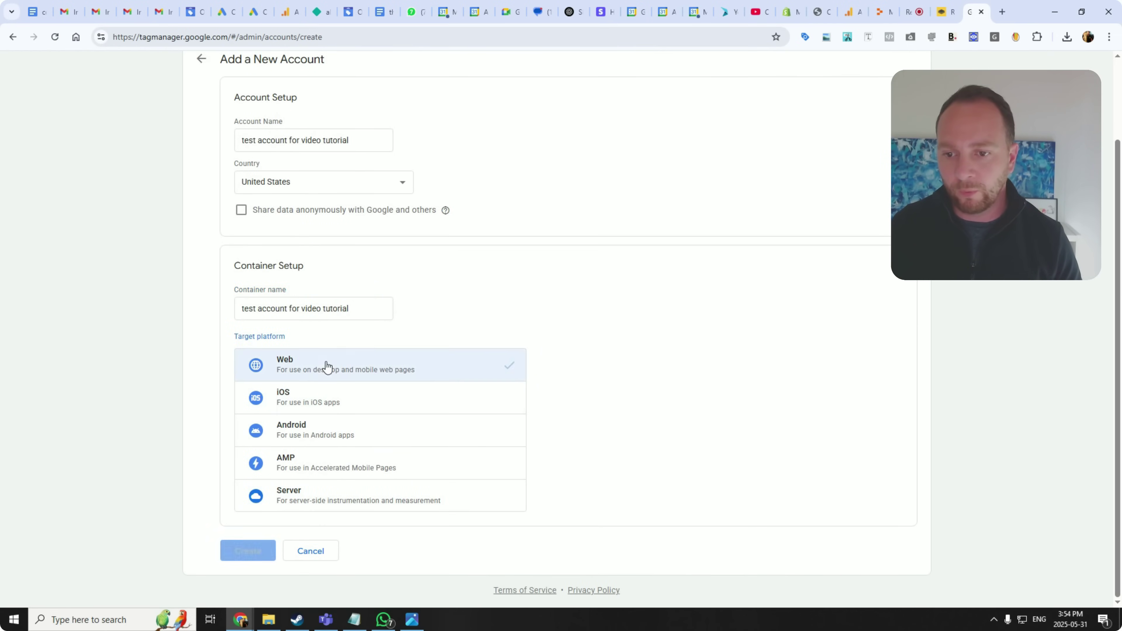
click(260, 556)
scroll(420, 368, down, 3)
Step: Accept the Data Processing and service terms, dismiss the install code, and go to Admin
click(328, 591)
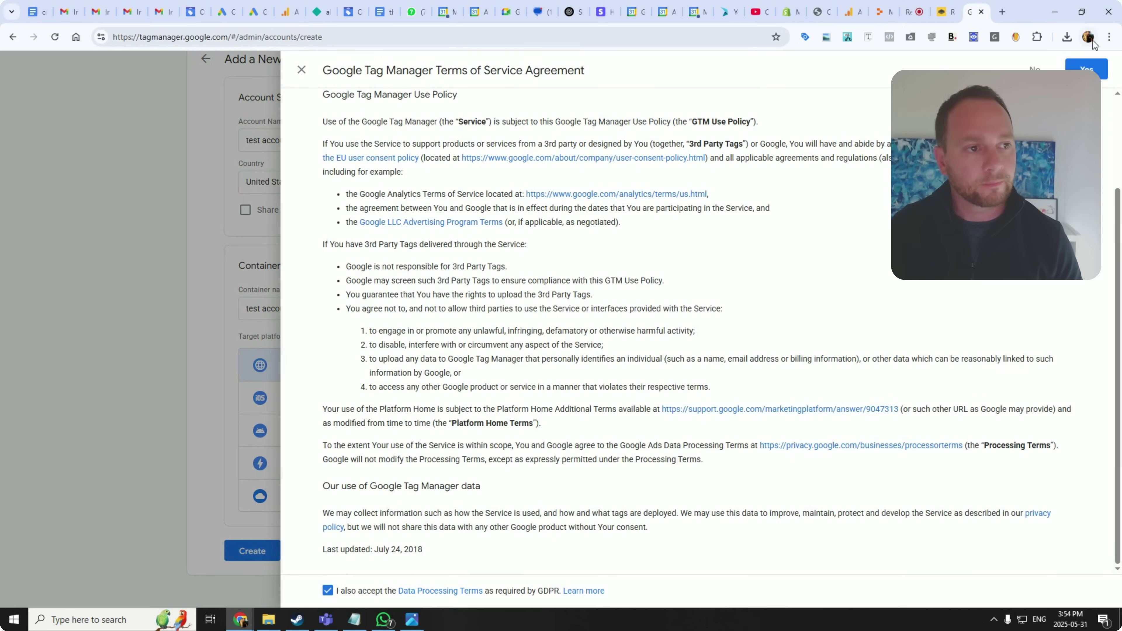
click(1097, 61)
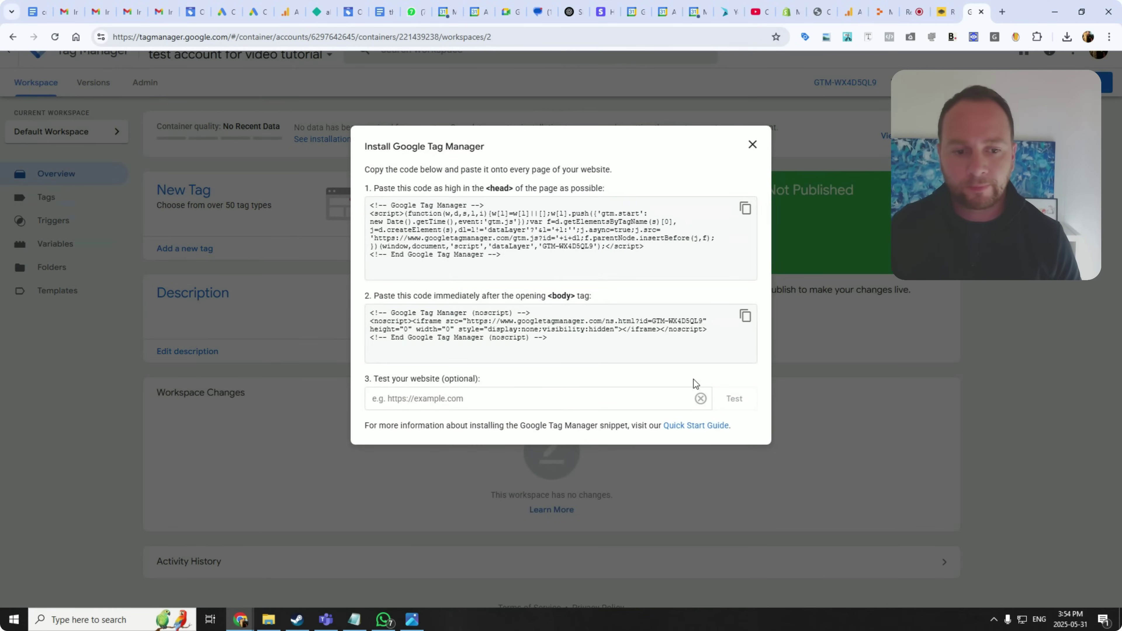
click(752, 144)
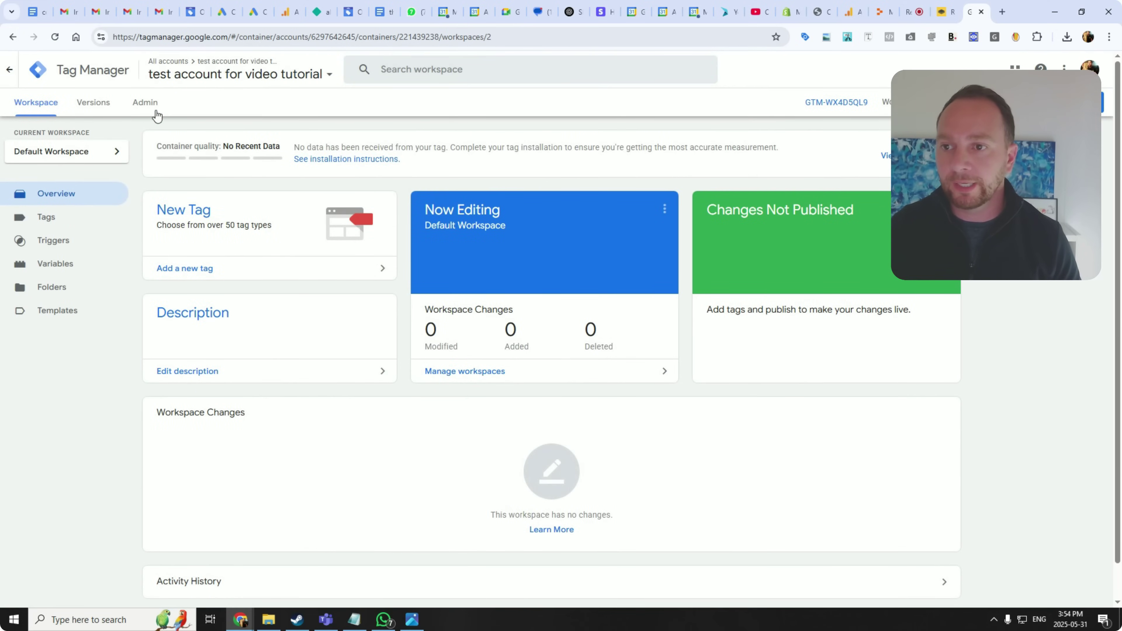
click(157, 110)
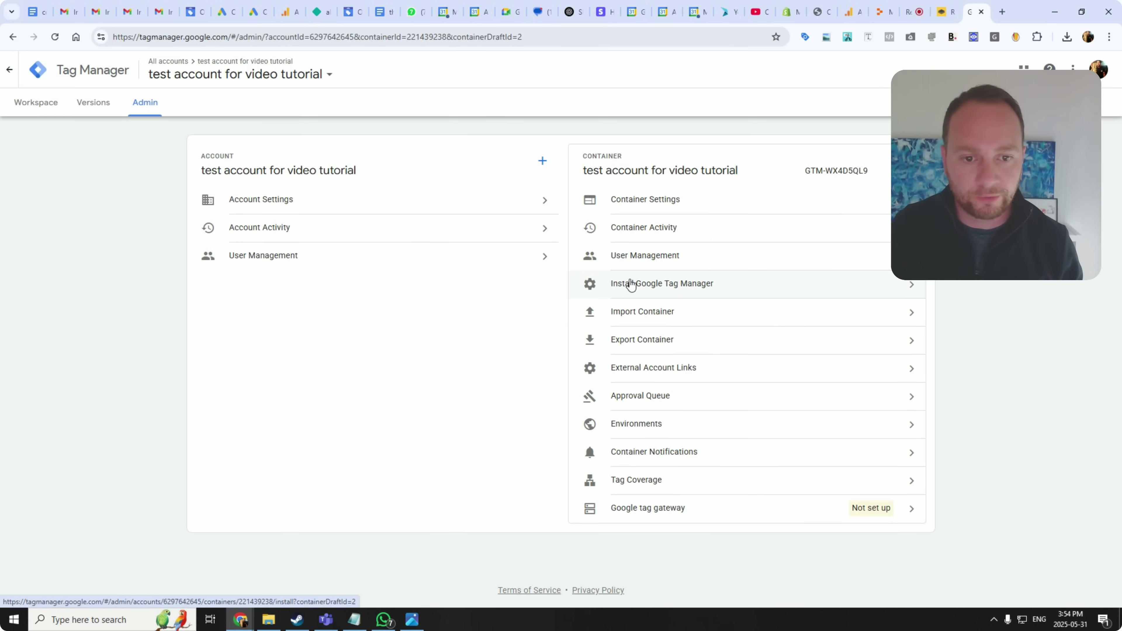
Step: Import 'GTM Container - Import This.json' from Advanced (Full), overwriting the Default Workspace with 167 items
click(638, 321)
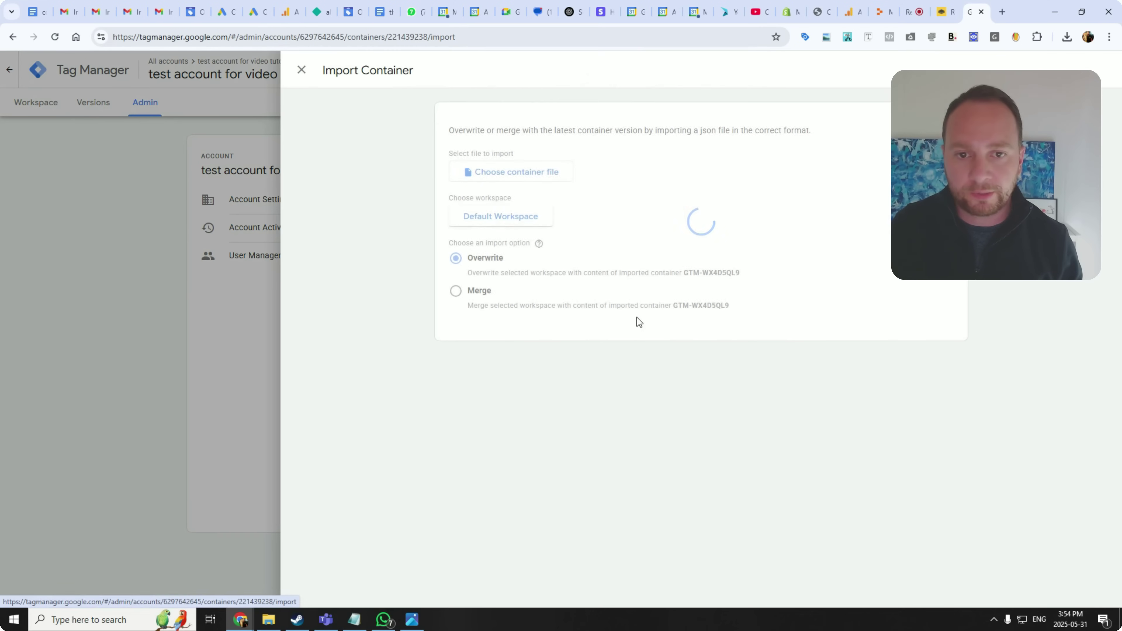
click(545, 171)
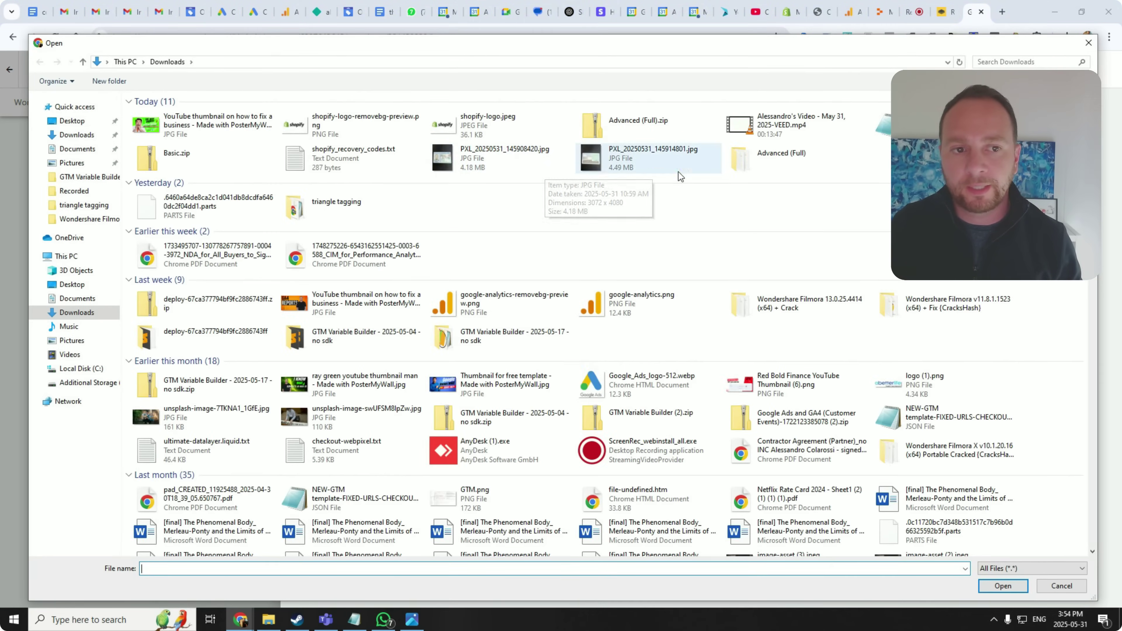
double_click(746, 169)
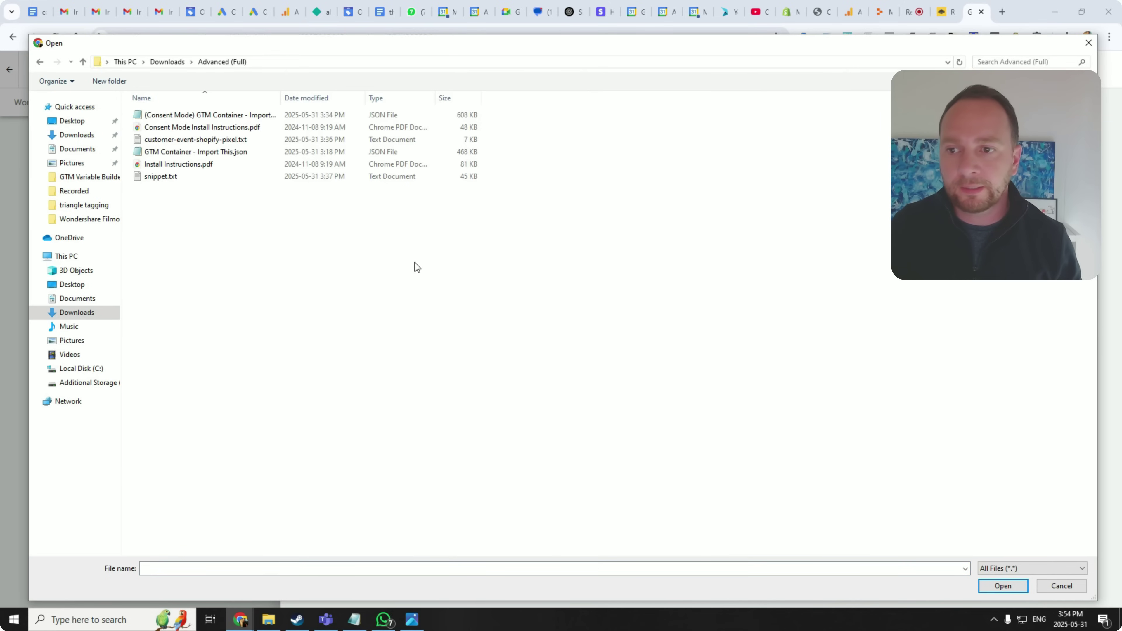
double_click(201, 153)
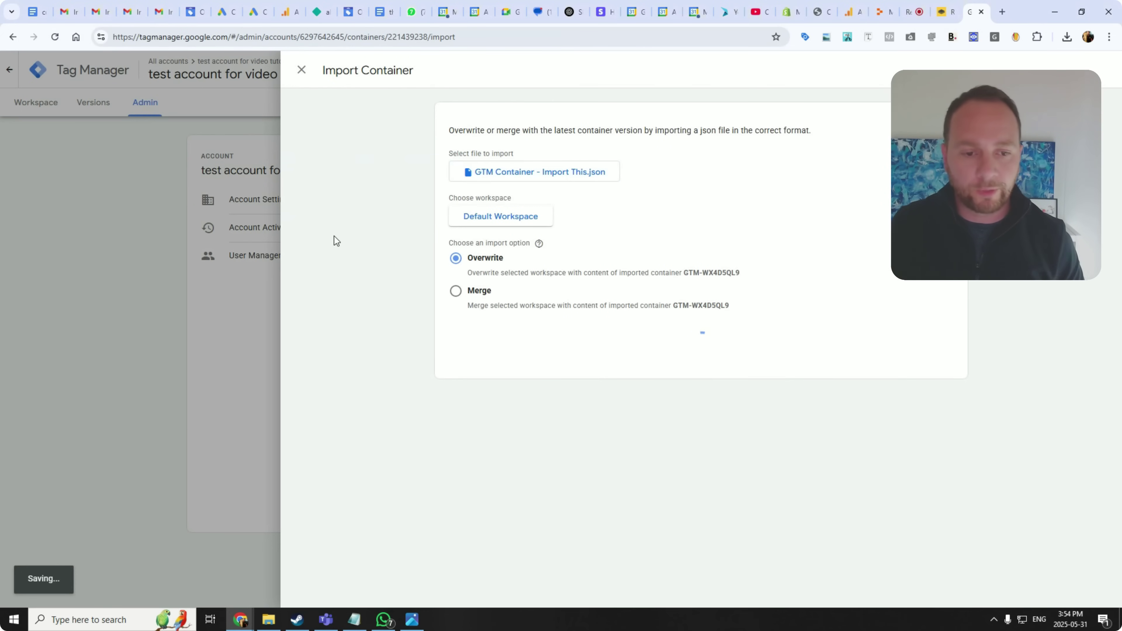
scroll(484, 292, down, 20)
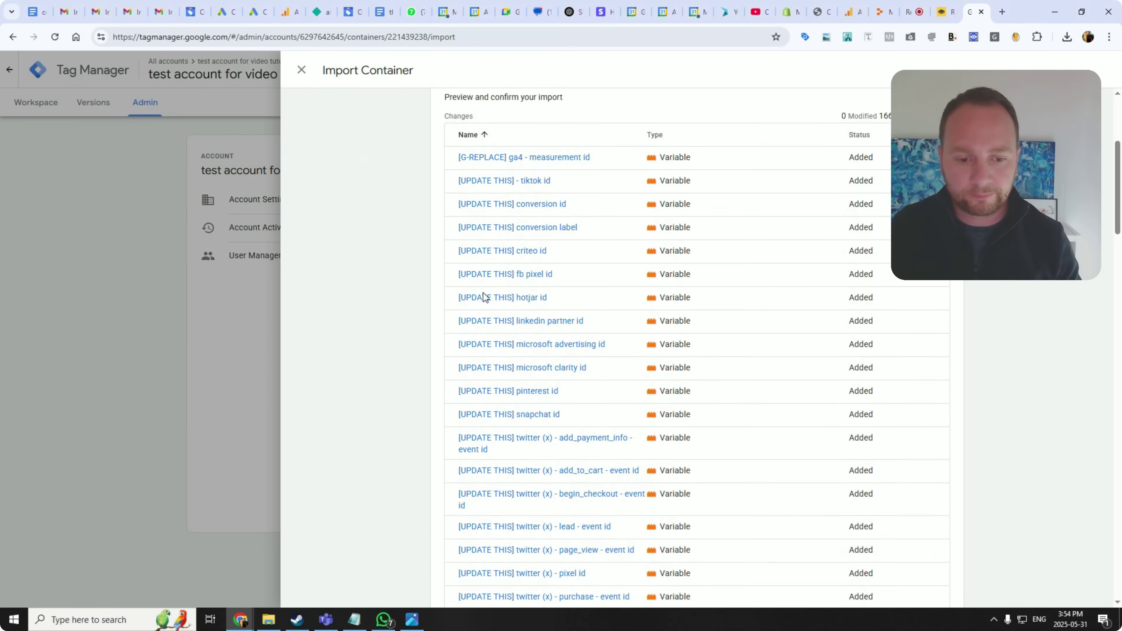
scroll(462, 347, down, 10)
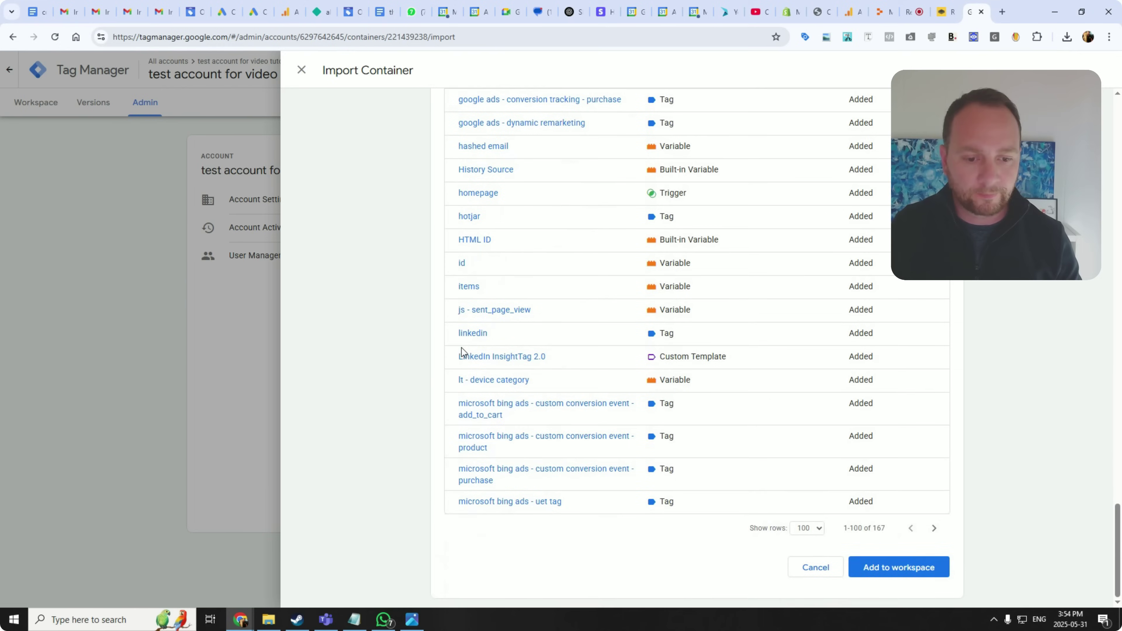
click(897, 568)
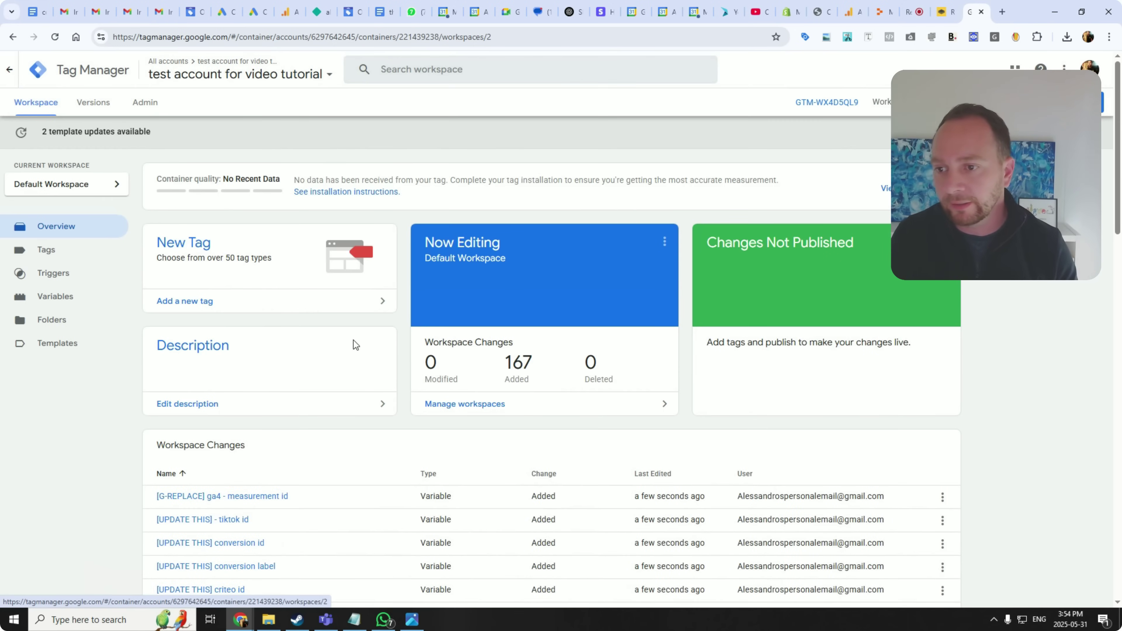
Step: Review the 56 imported tags and their triggers in the Tags list
click(28, 262)
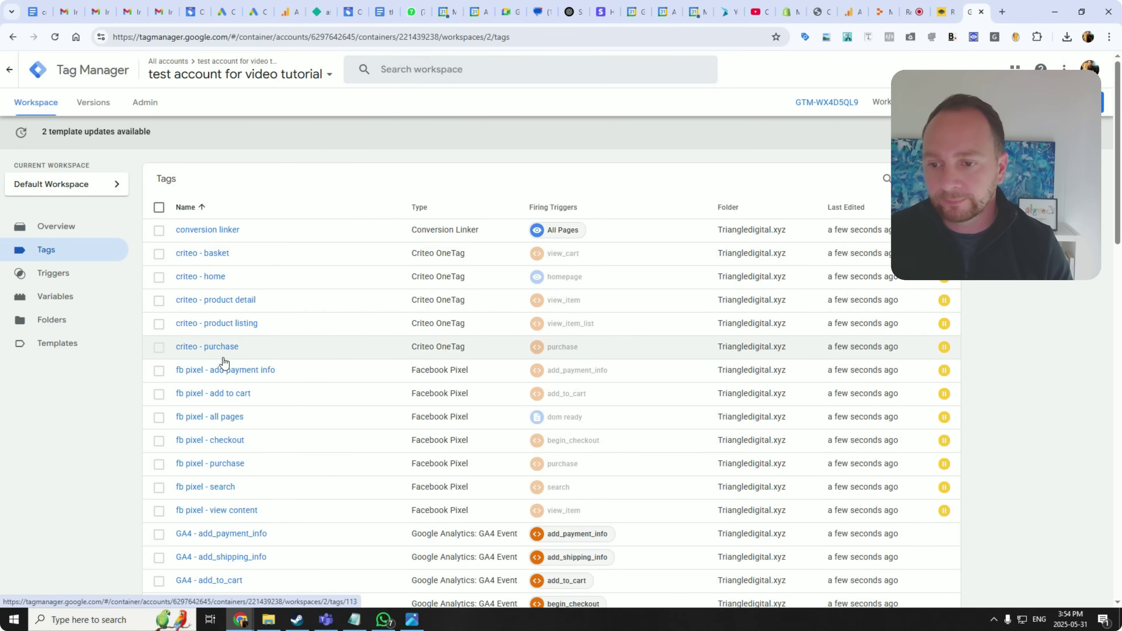
scroll(213, 363, down, 3)
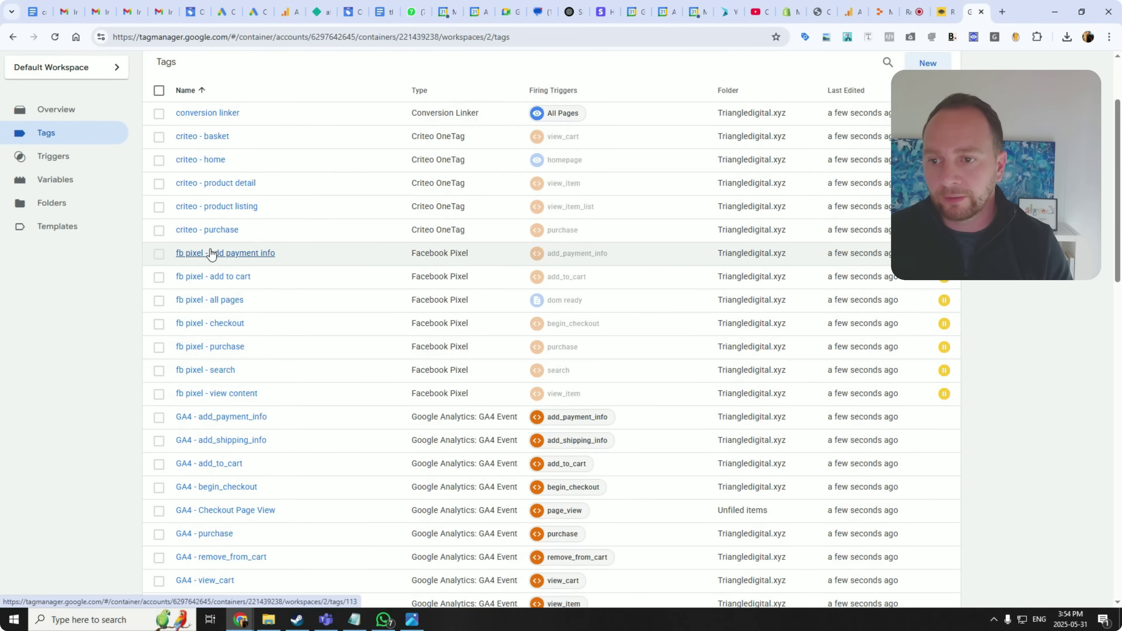
scroll(216, 310, down, 3)
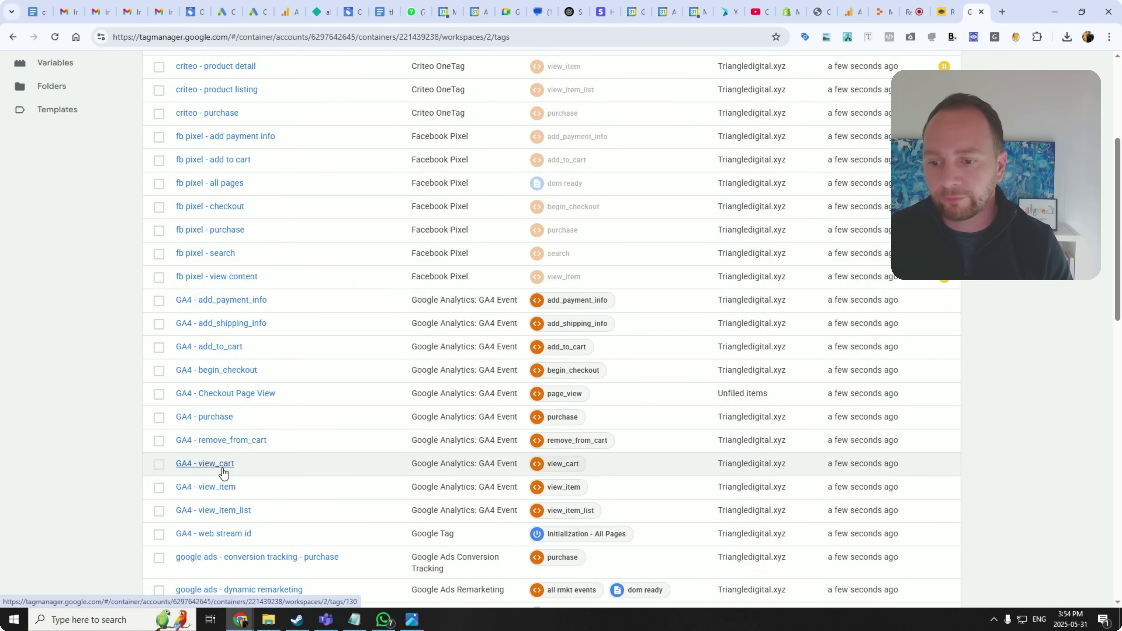
scroll(225, 473, down, 3)
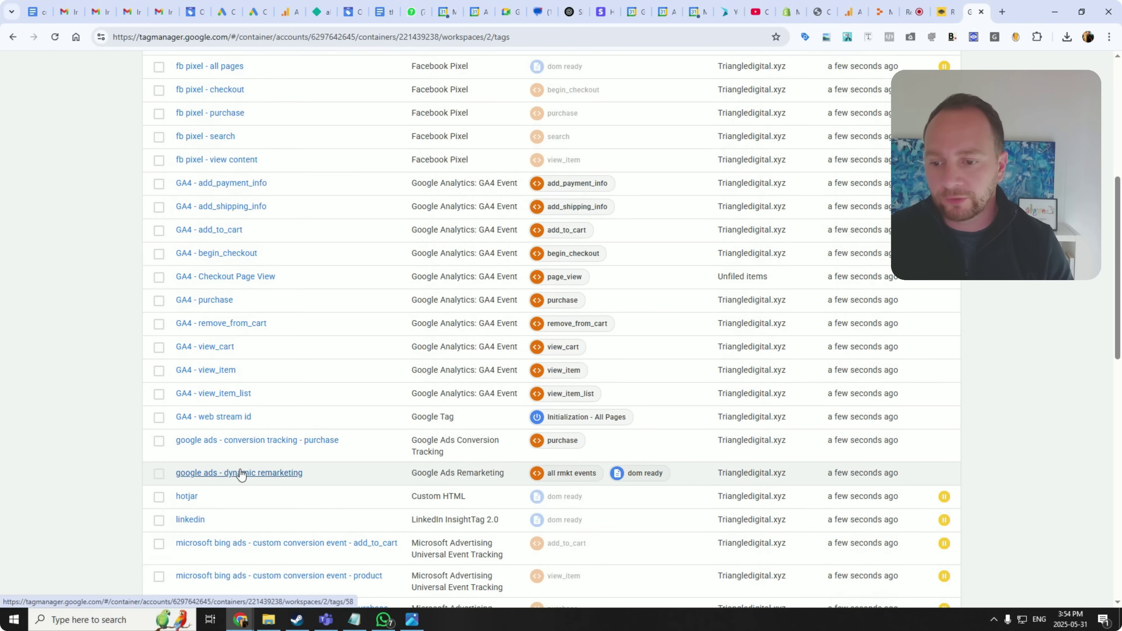
scroll(223, 456, down, 1)
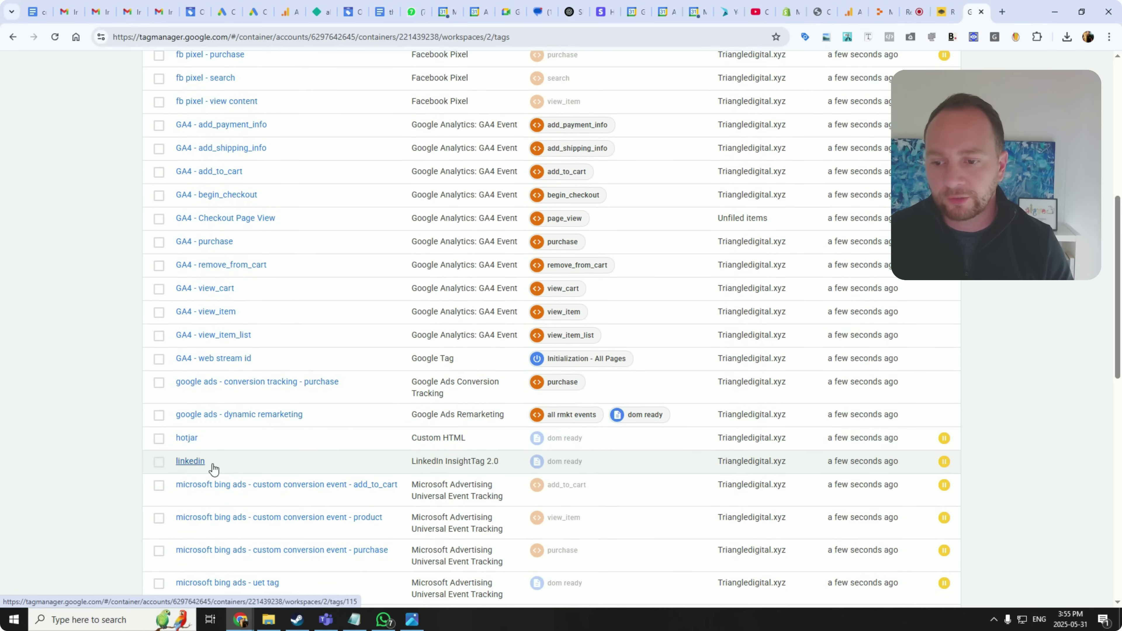
scroll(214, 468, down, 1)
scroll(225, 420, down, 2)
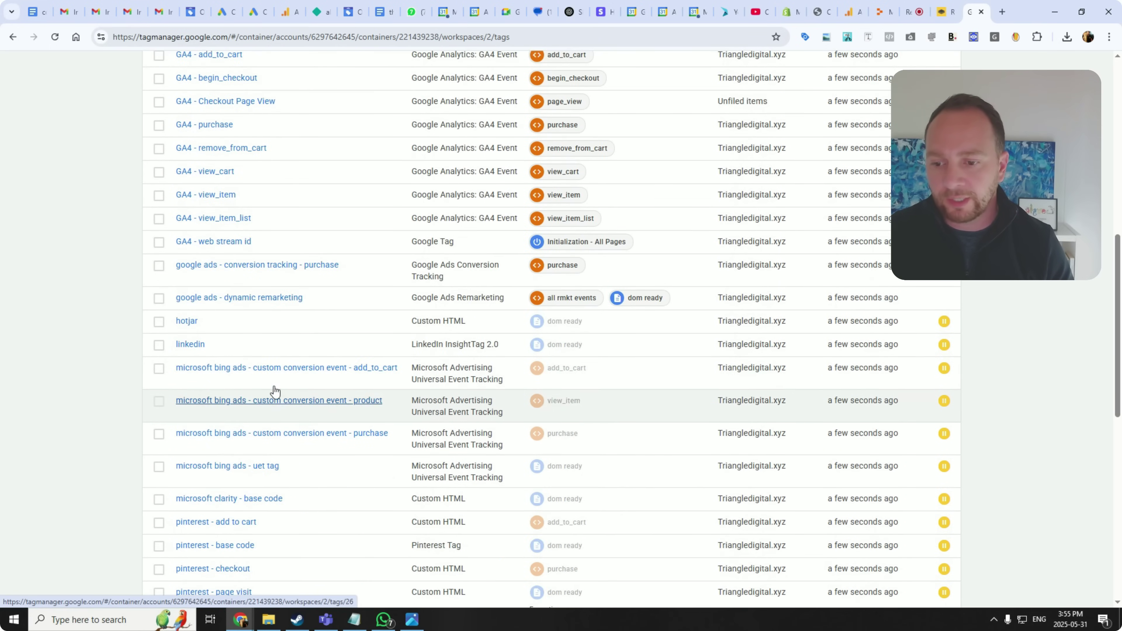
scroll(239, 384, down, 2)
scroll(228, 404, down, 6)
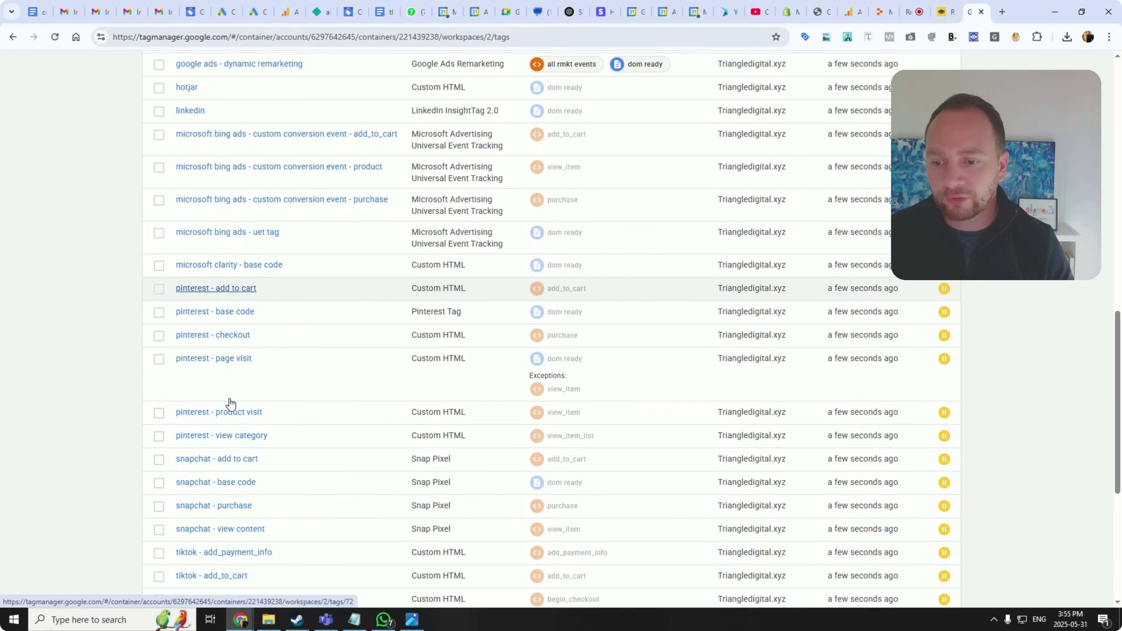
scroll(226, 442, down, 3)
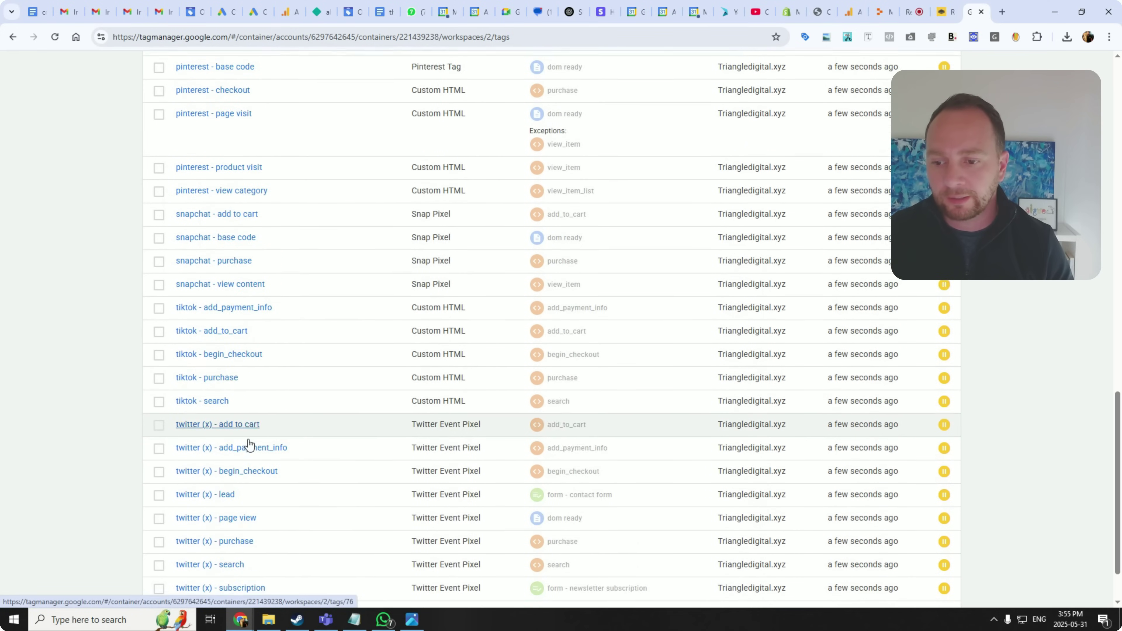
scroll(763, 483, down, 1)
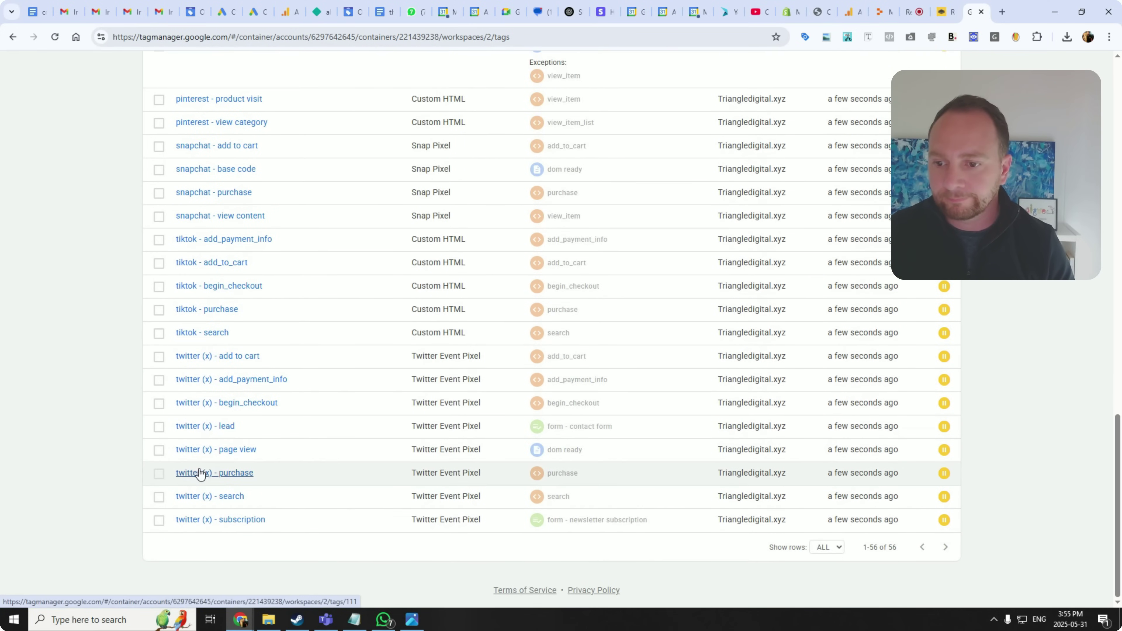
scroll(551, 393, up, 20)
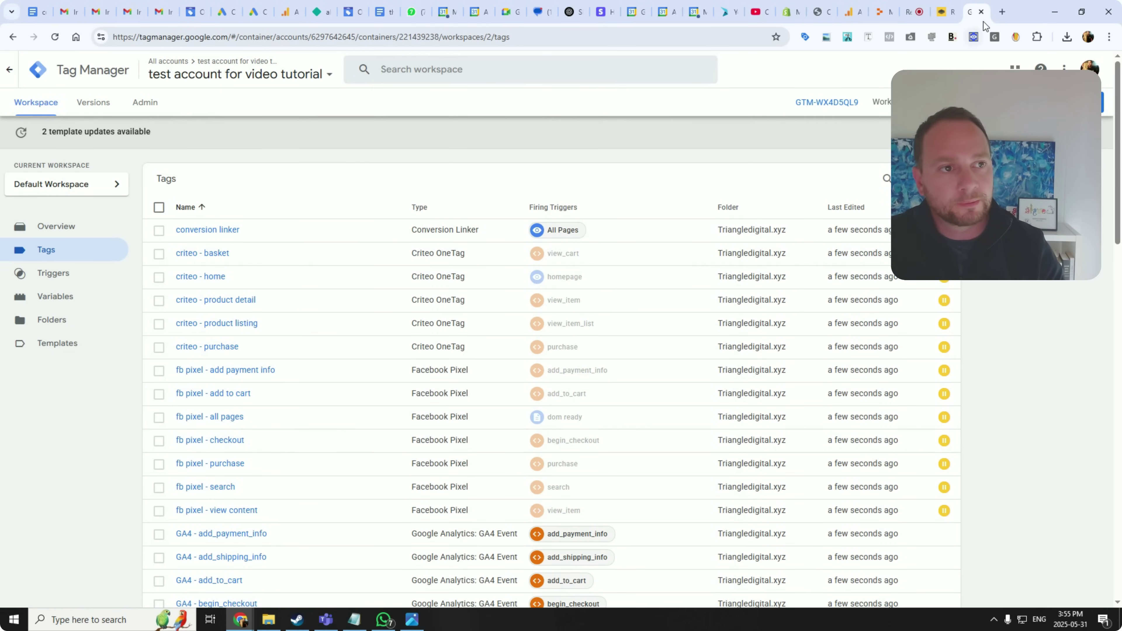
click(1002, 12)
text(goog)
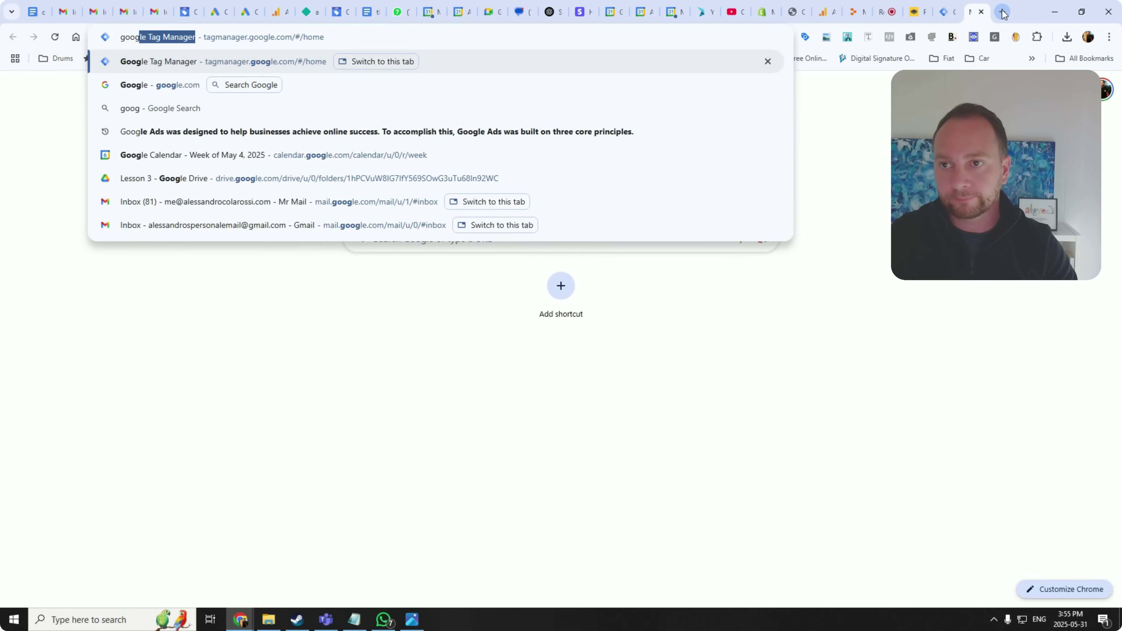
text(le tag)
key(Down)
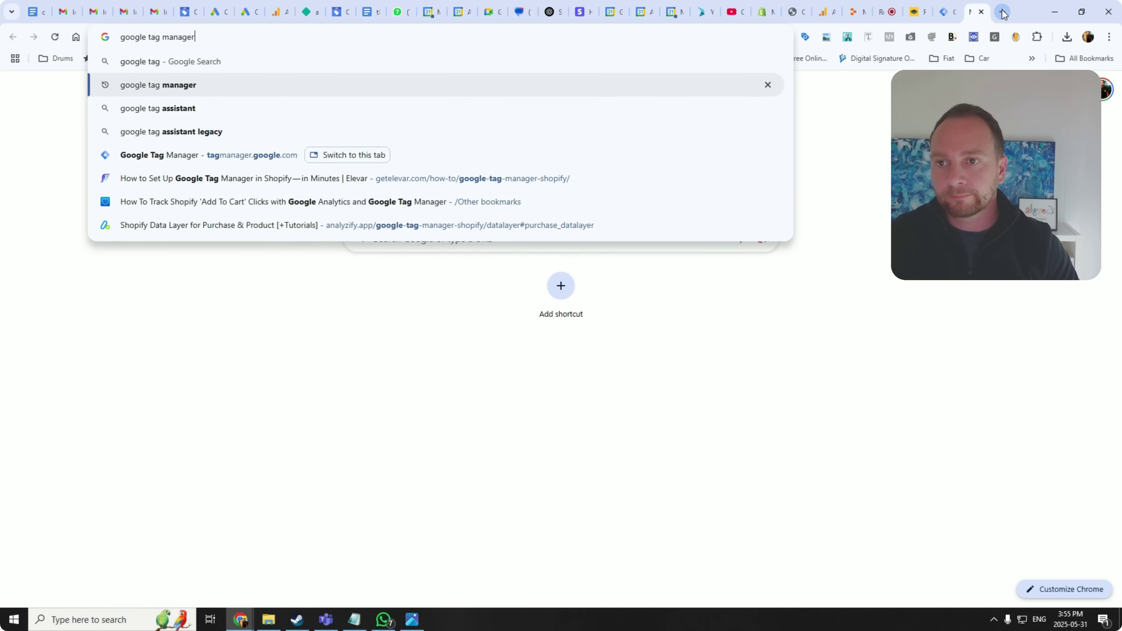
key(Return)
click(212, 177)
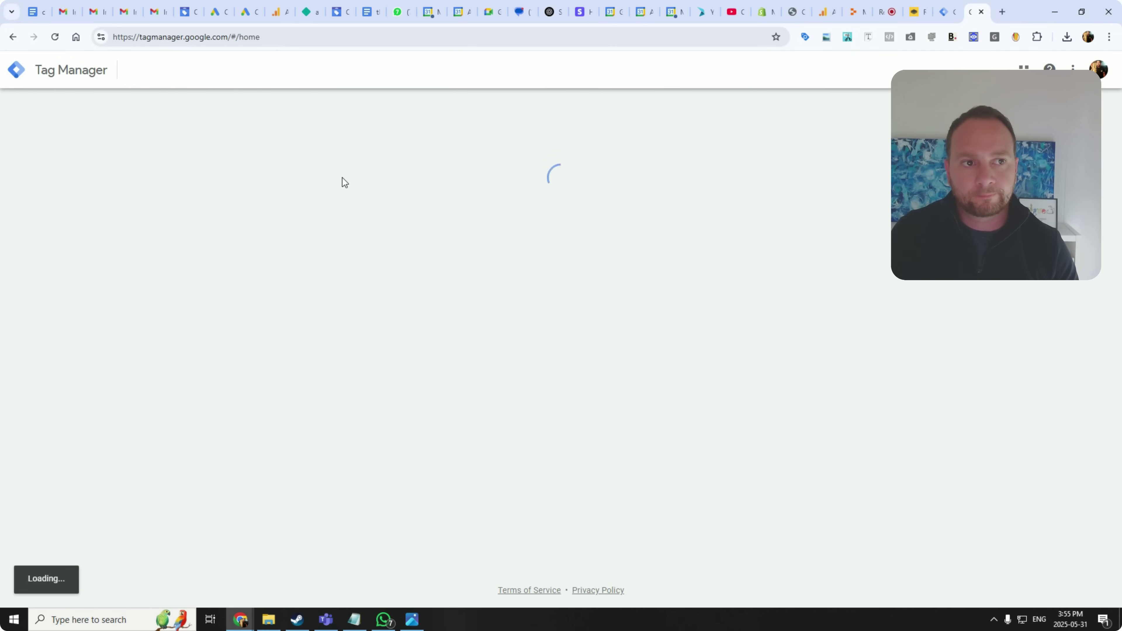
click(1109, 38)
mouse_move(994, 189)
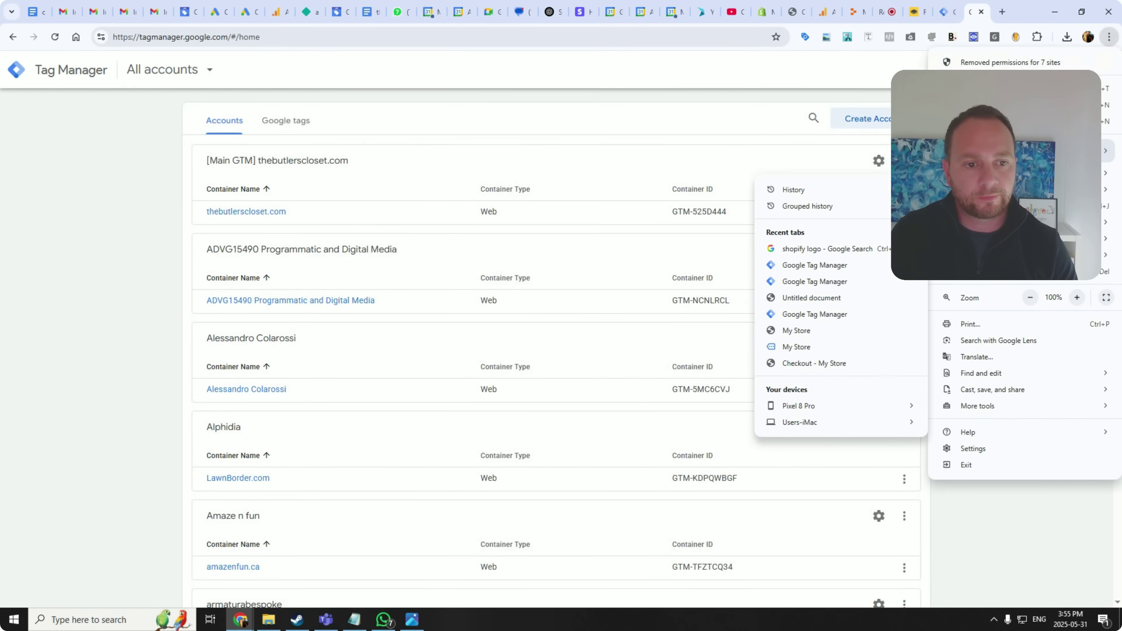
click(859, 282)
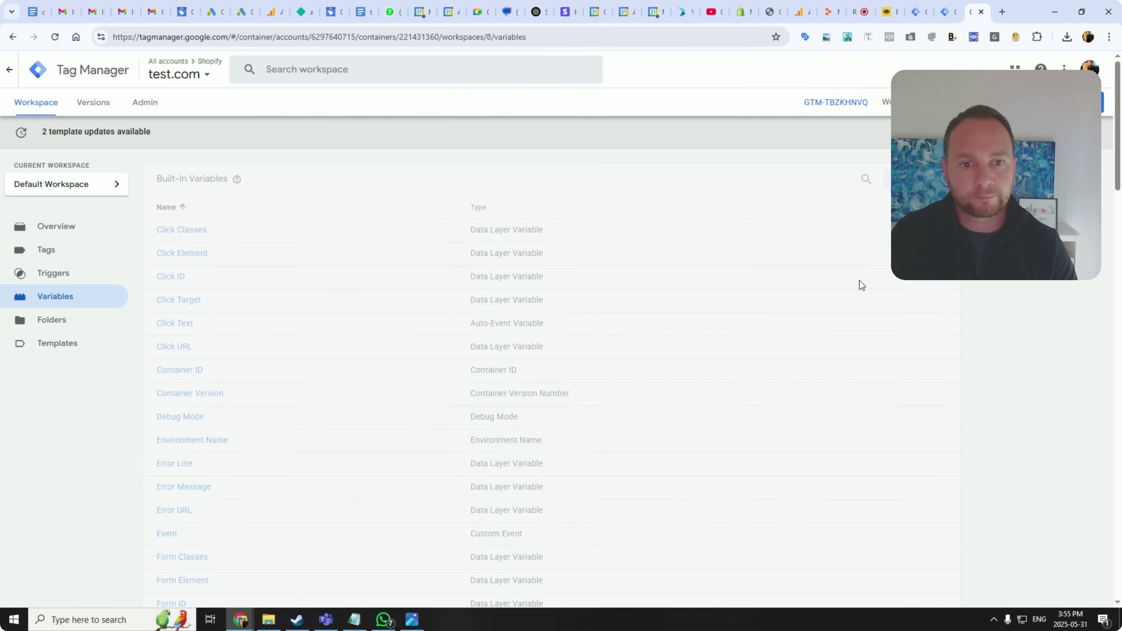
click(45, 250)
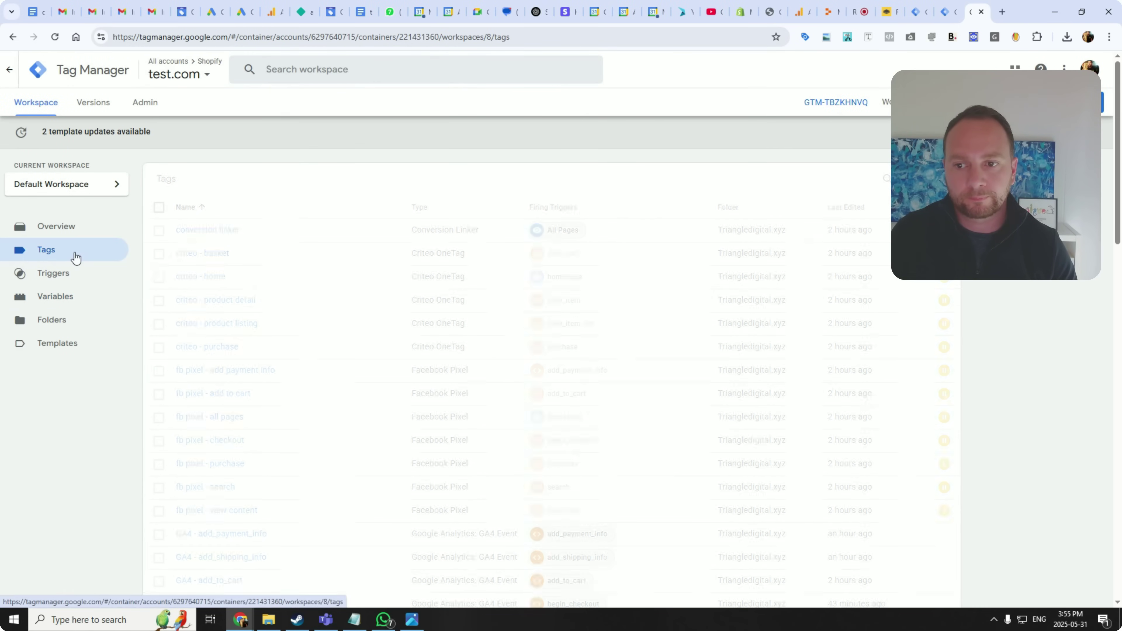
scroll(76, 258, down, 5)
scroll(217, 251, up, 5)
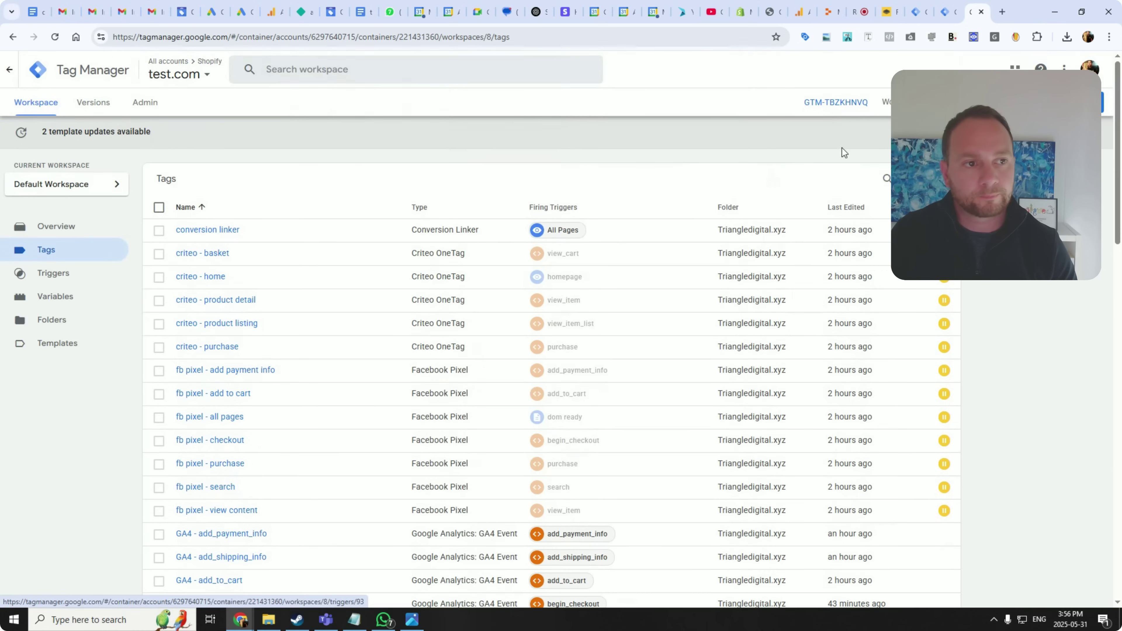
click(1109, 37)
mouse_move(1016, 189)
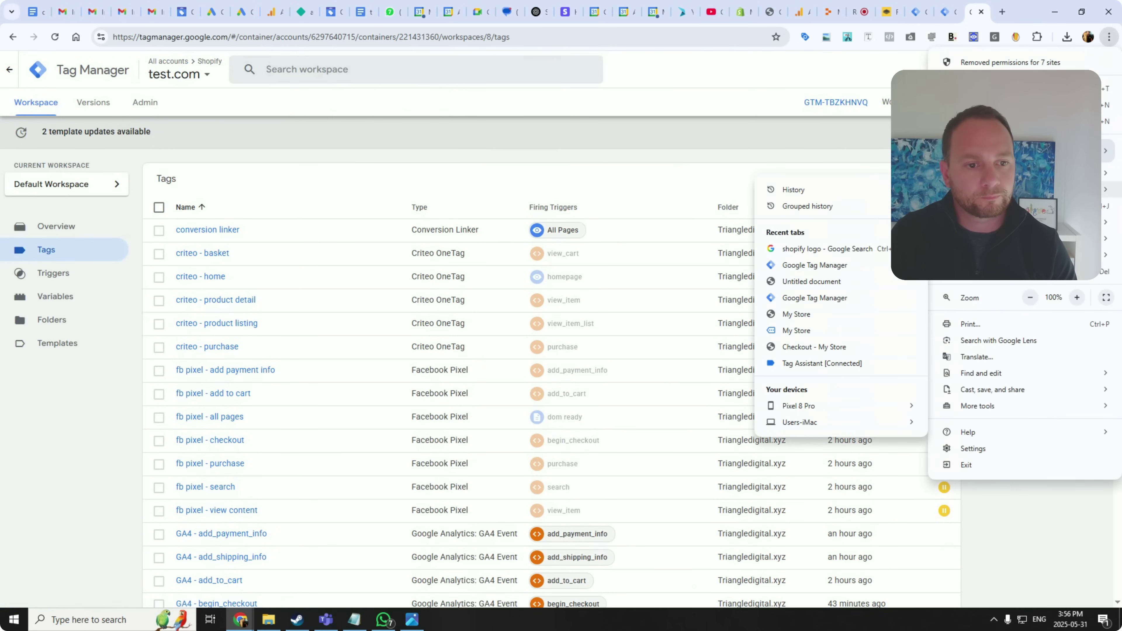
click(847, 297)
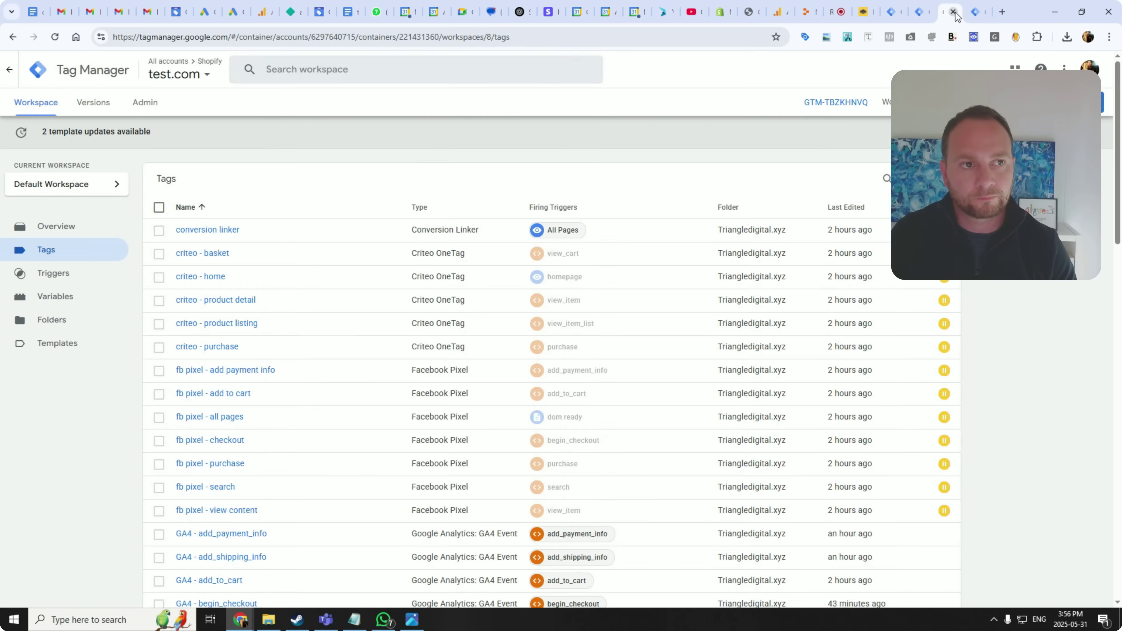
click(954, 12)
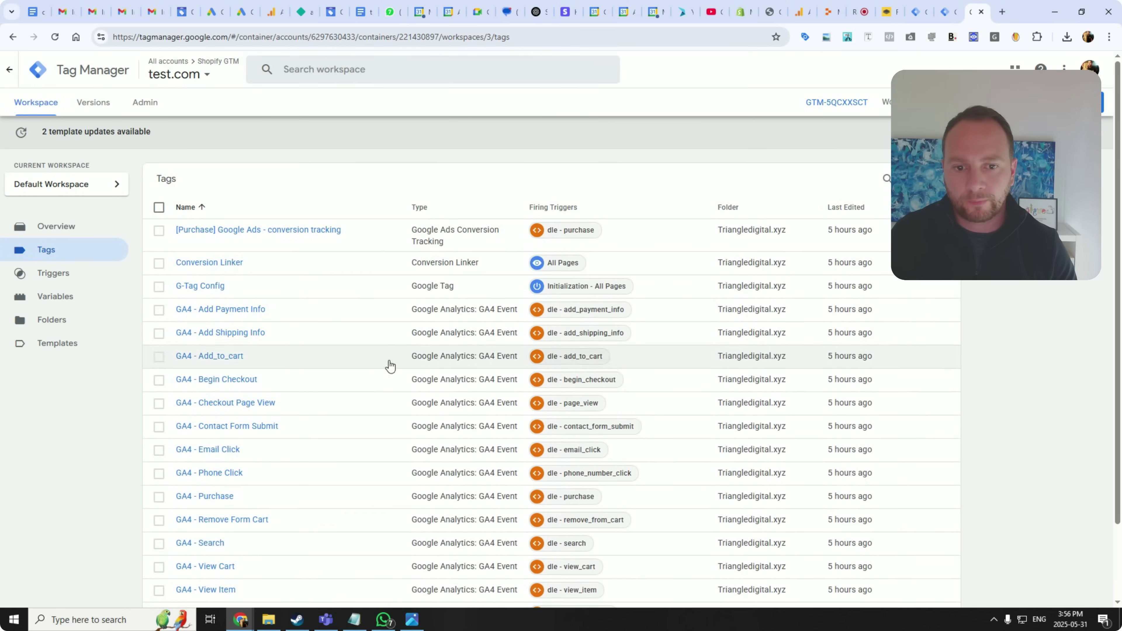
scroll(391, 367, down, 3)
Step: Start a new Tag Manager account named 'consent mode container'
click(981, 12)
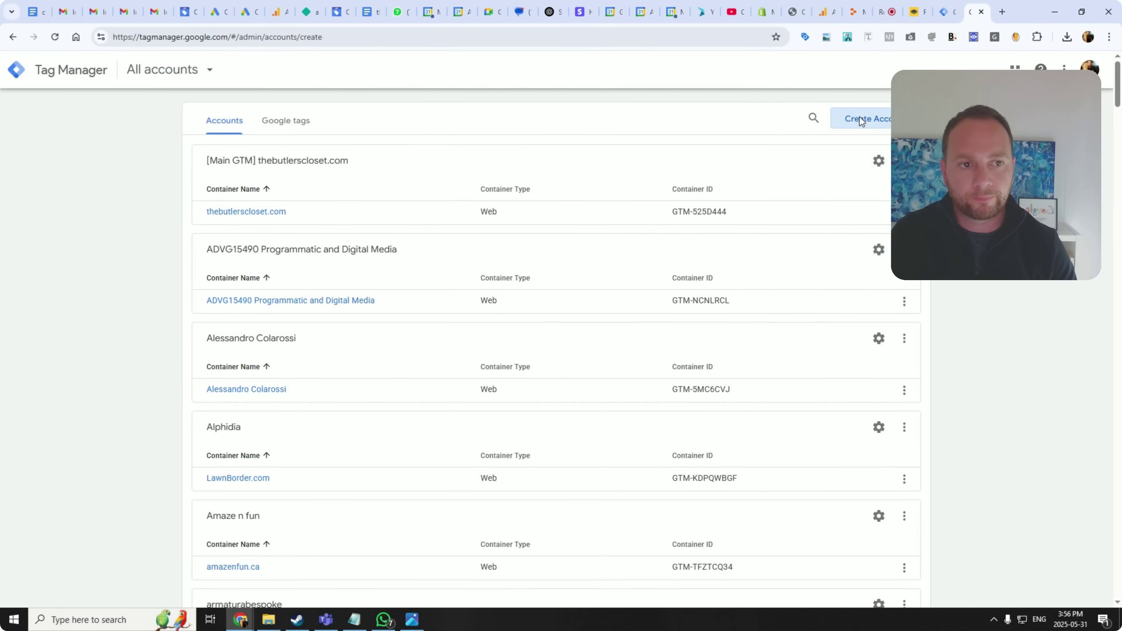
click(271, 241)
text(cvon)
key(BackSpace)
key(BackSpace)
text(onsent mof)
key(BackSpace)
text(d)
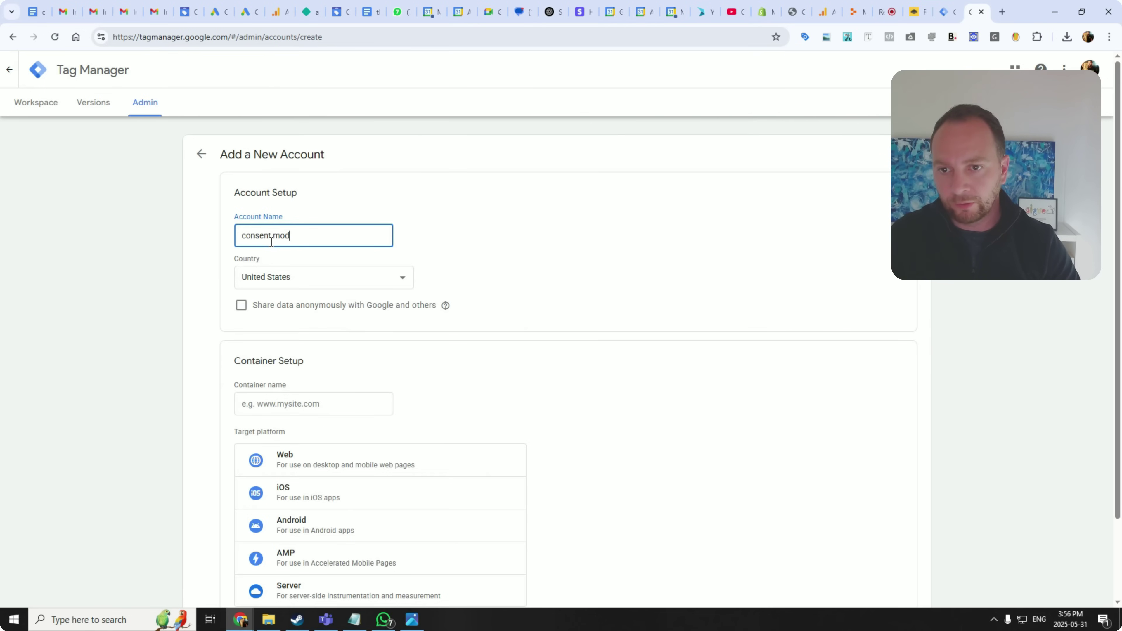
text(e container)
Step: Choose Web, reuse 'consent mode container' as the container name, and create it
click(302, 463)
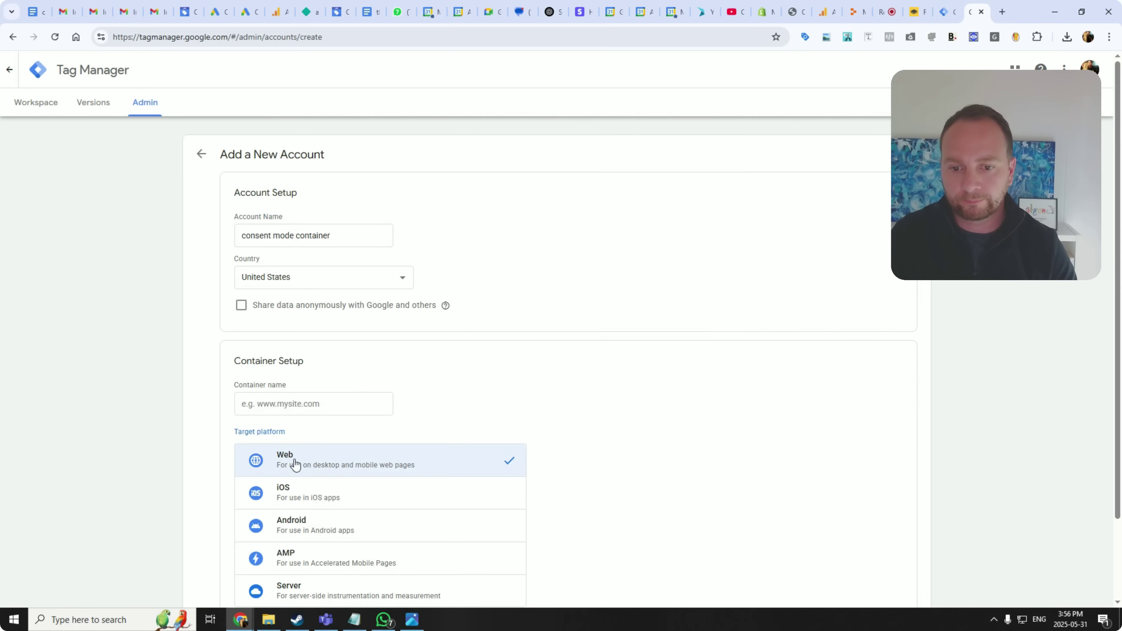
click(359, 410)
triple_click(331, 235)
key(ctrl+c)
click(295, 404)
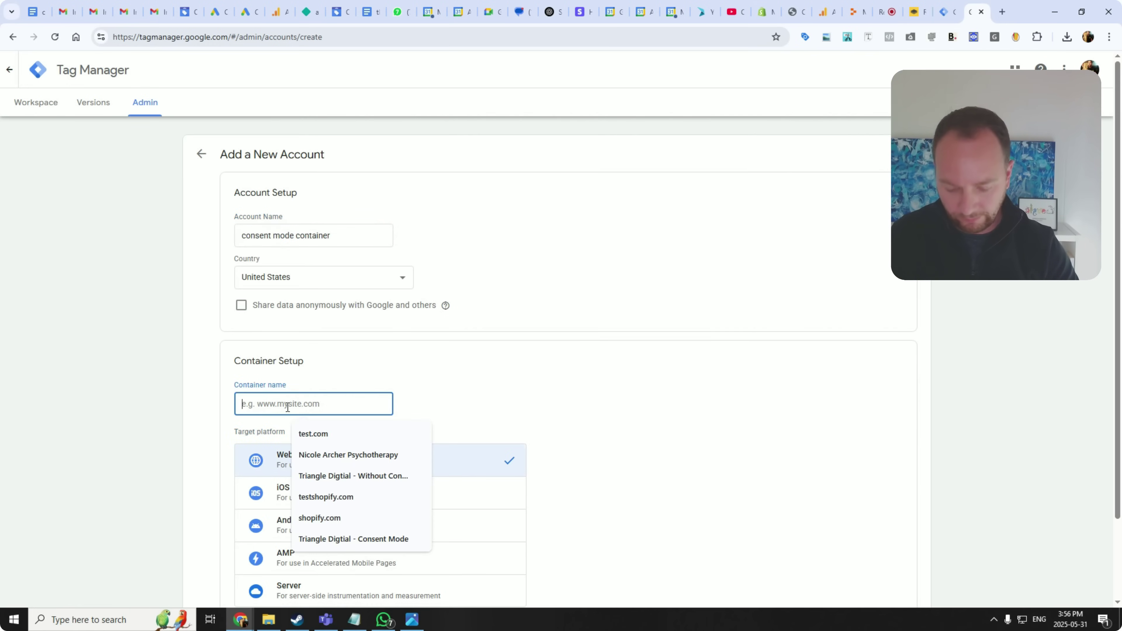
key(ctrl+v)
scroll(371, 407, down, 2)
click(252, 551)
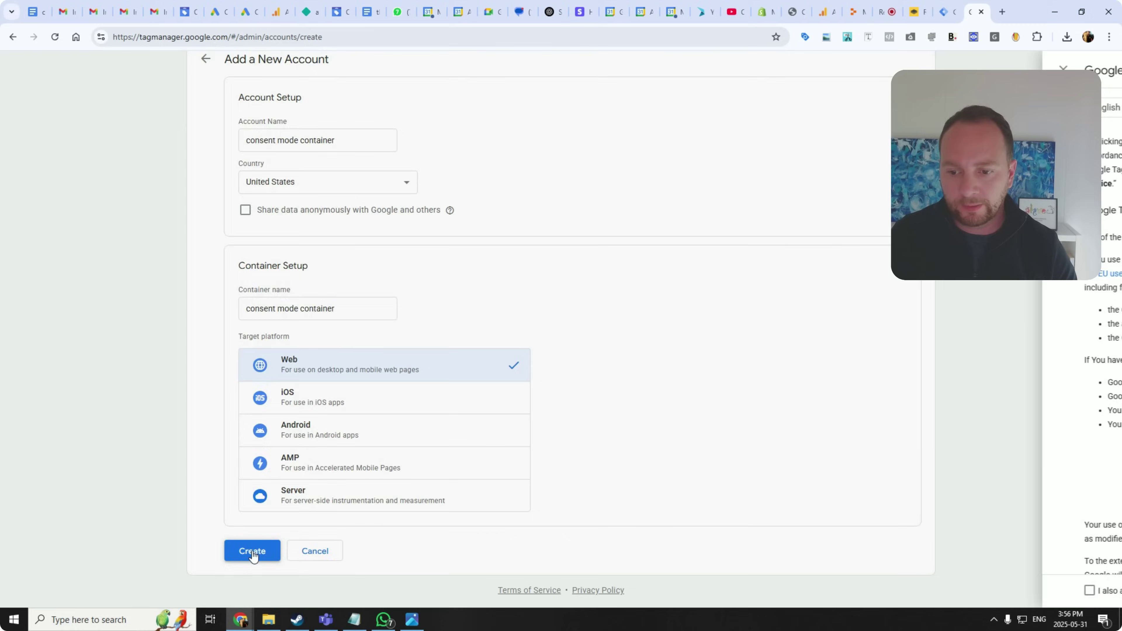
Step: Accept the terms, dismiss the install snippet, and go to the container's Admin
click(1091, 70)
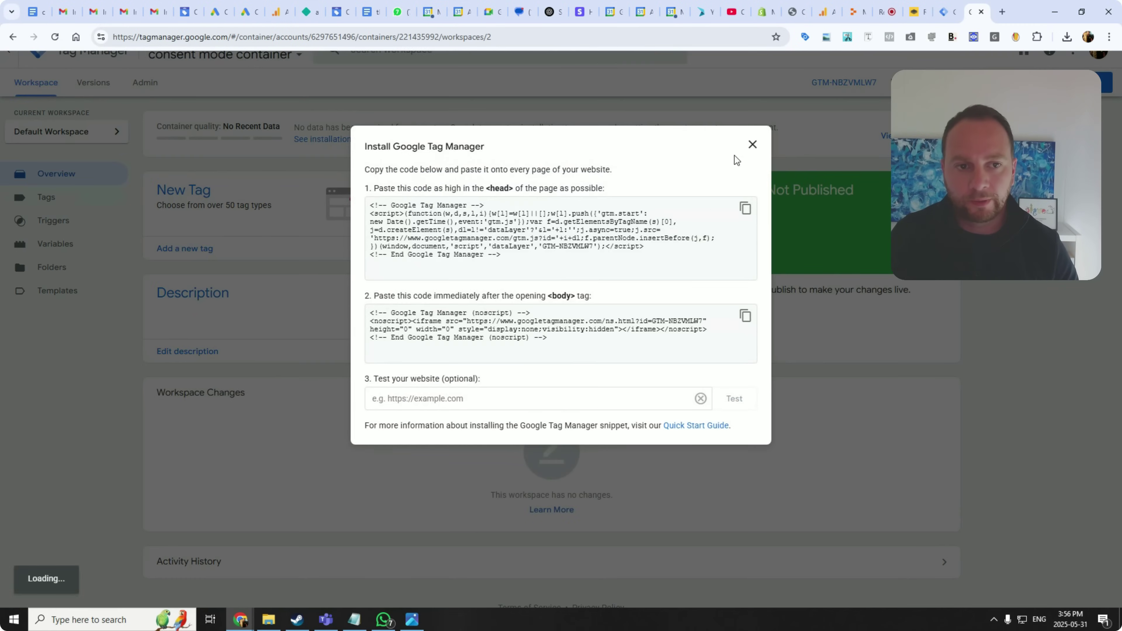
click(751, 143)
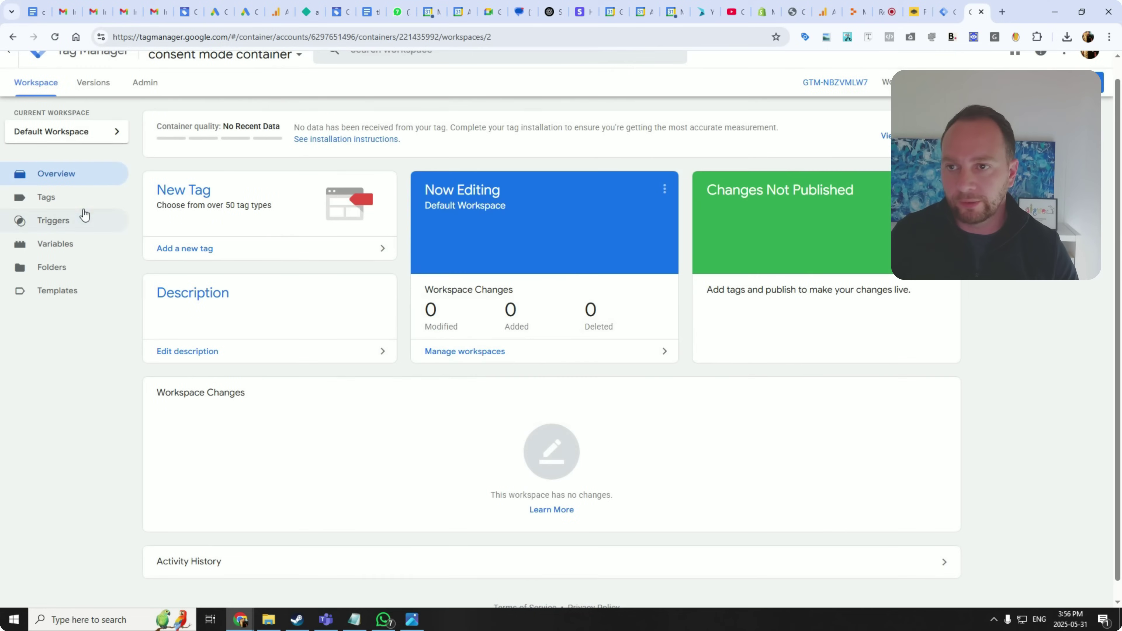
click(145, 83)
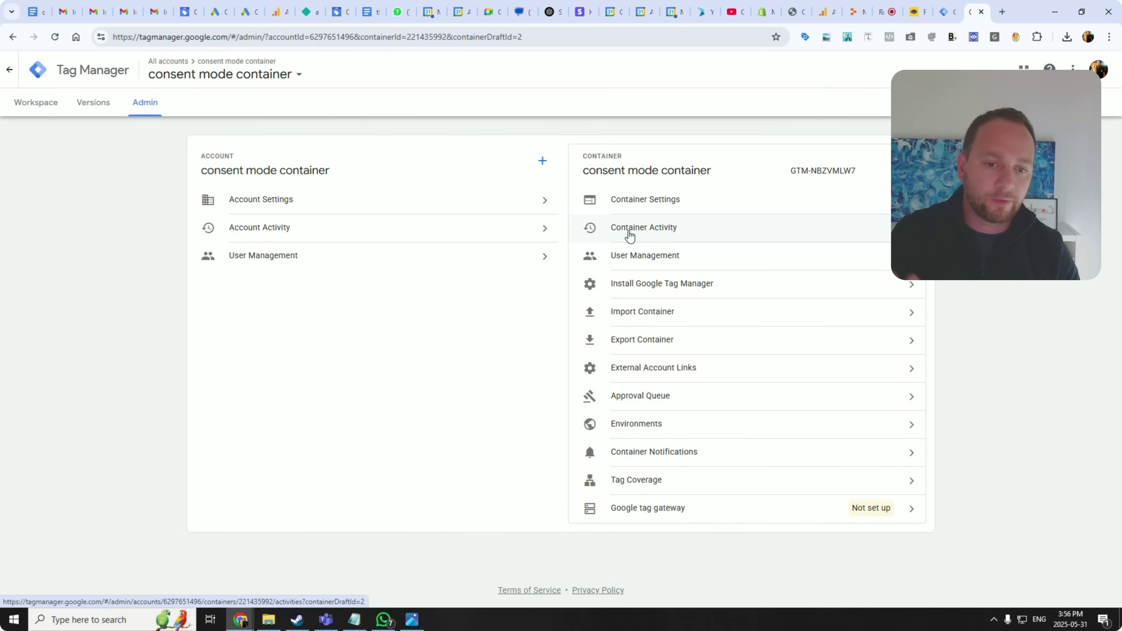
Step: Import '(Consent Mode) GTM Container - Import This.json' into the Default Workspace, overwriting it
click(642, 311)
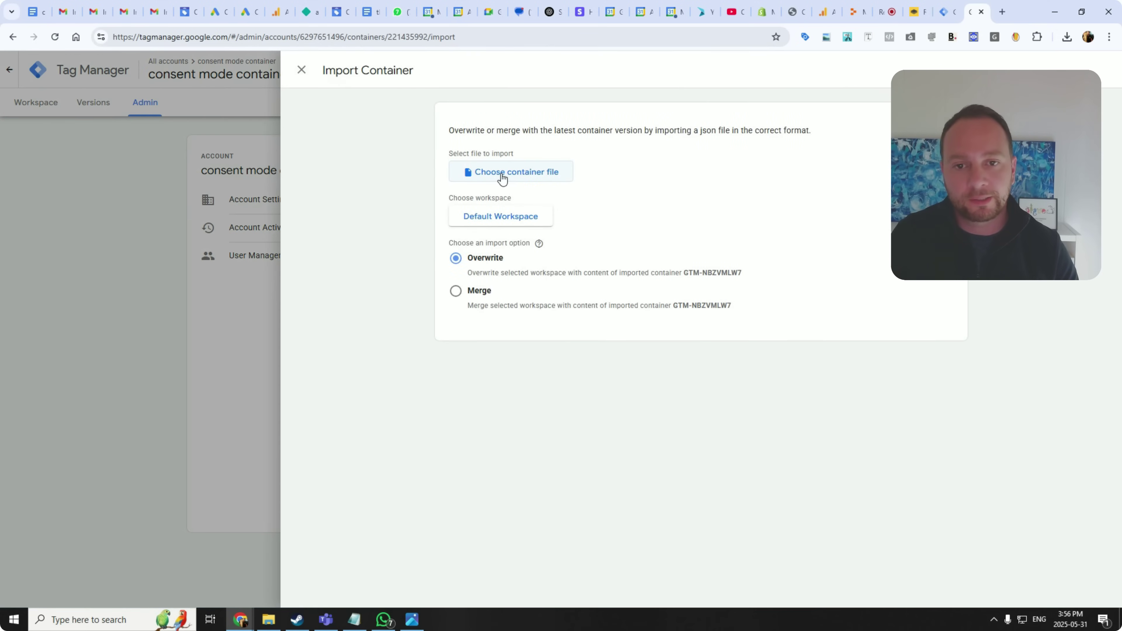
click(502, 175)
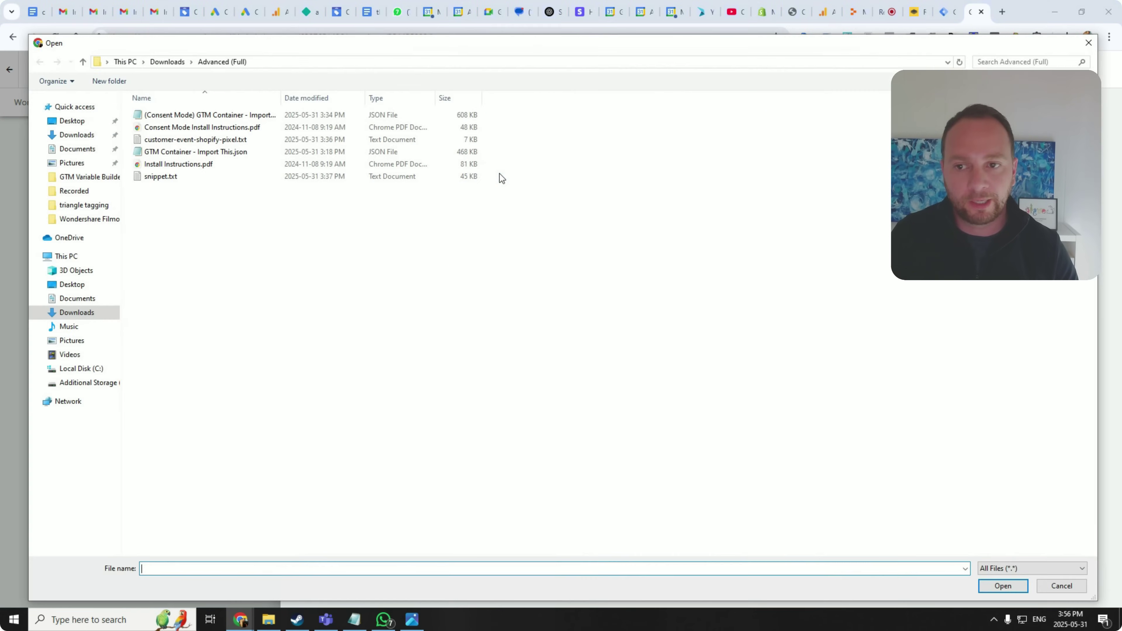
double_click(176, 115)
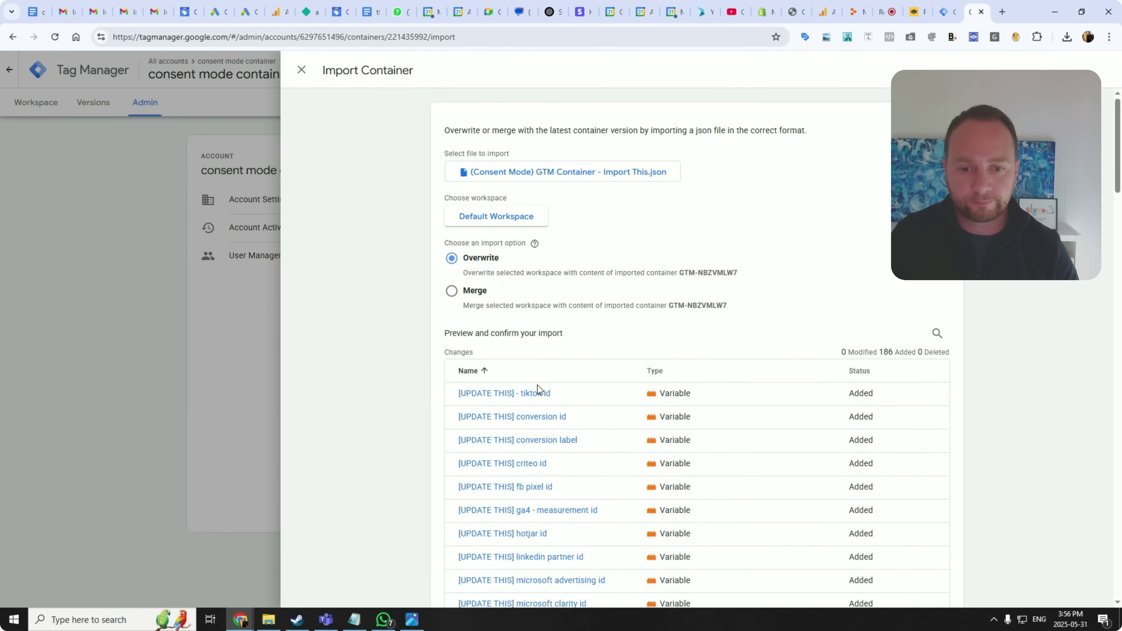
scroll(537, 384, down, 20)
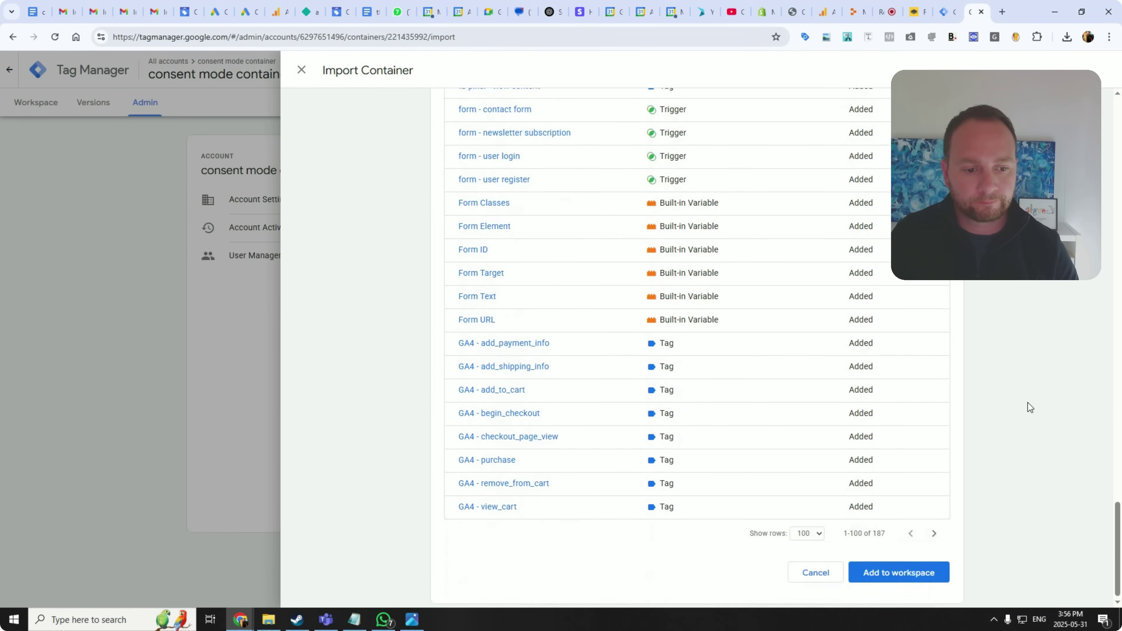
click(932, 566)
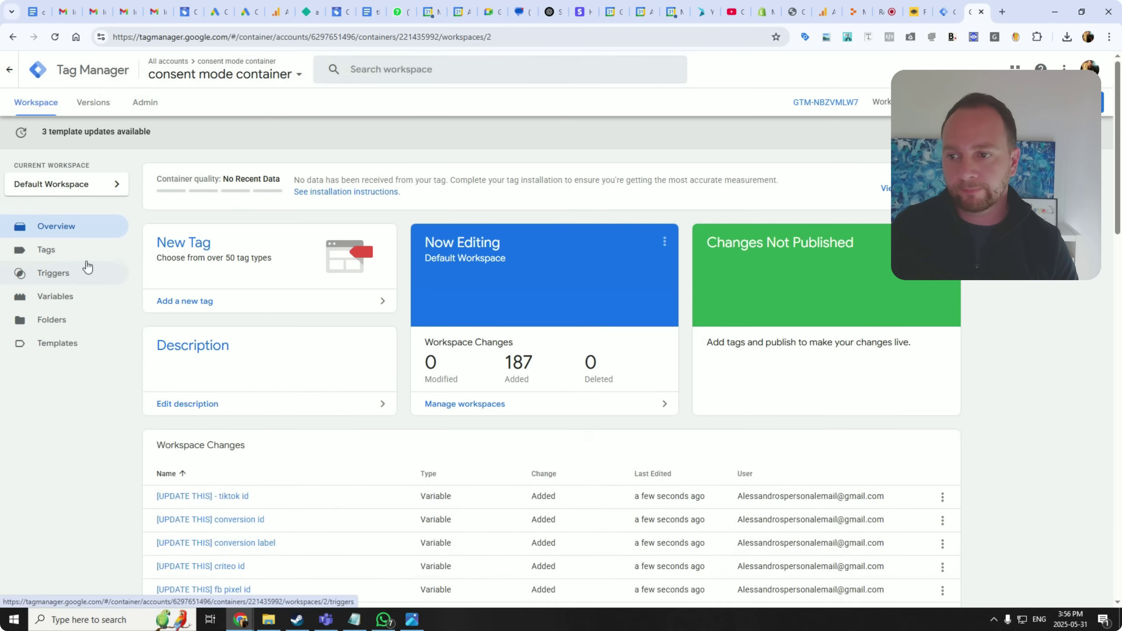
click(73, 252)
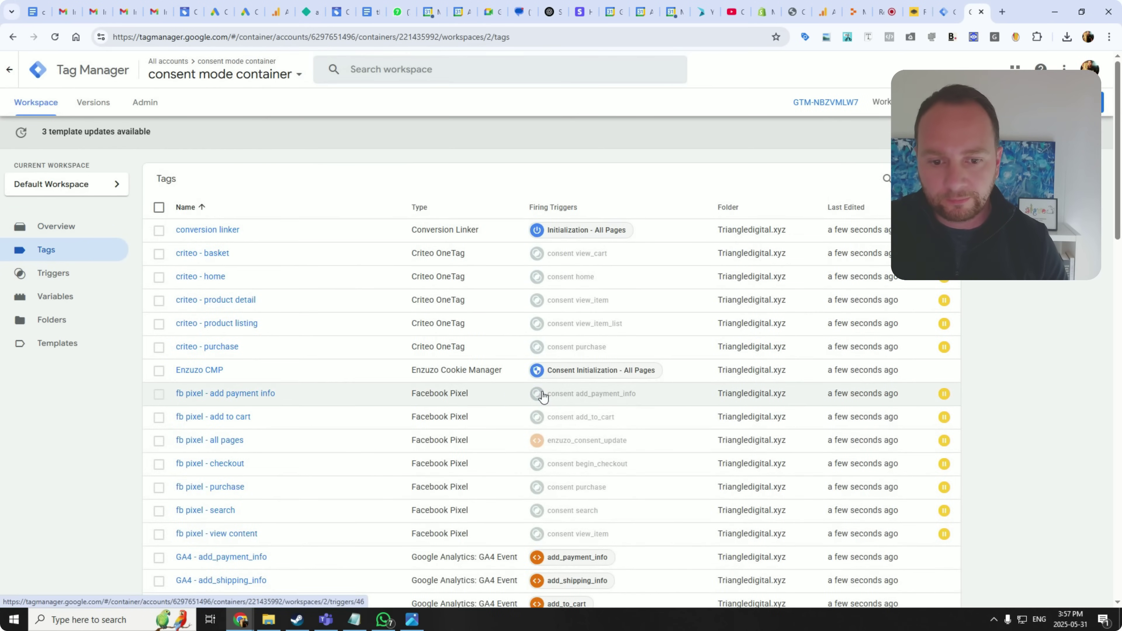
scroll(539, 392, down, 1)
scroll(538, 389, down, 3)
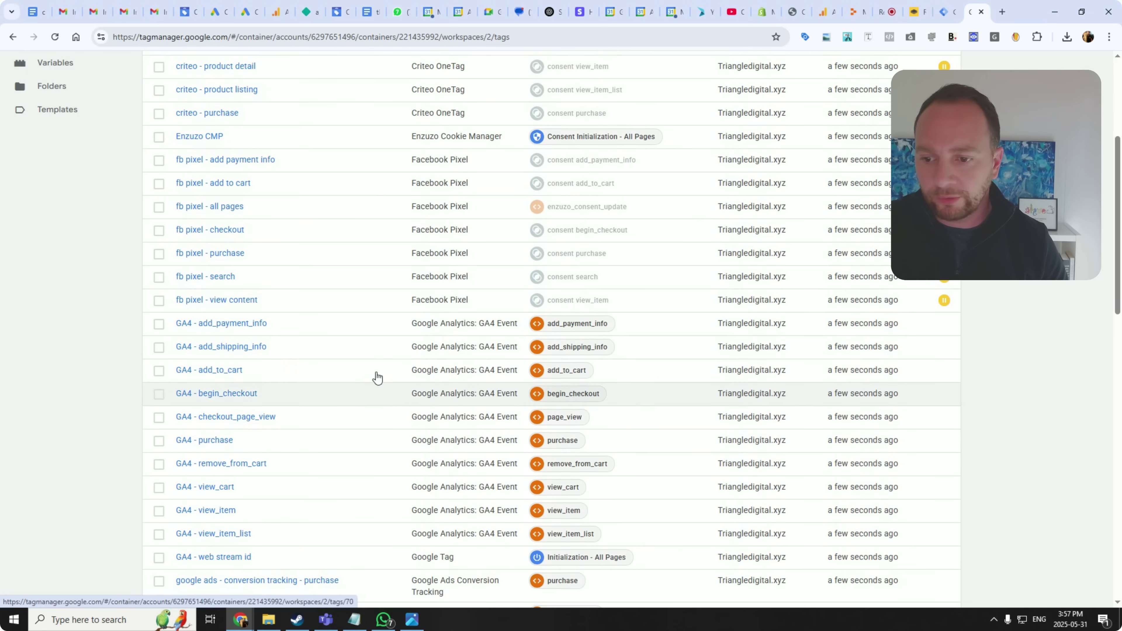
scroll(623, 477, down, 2)
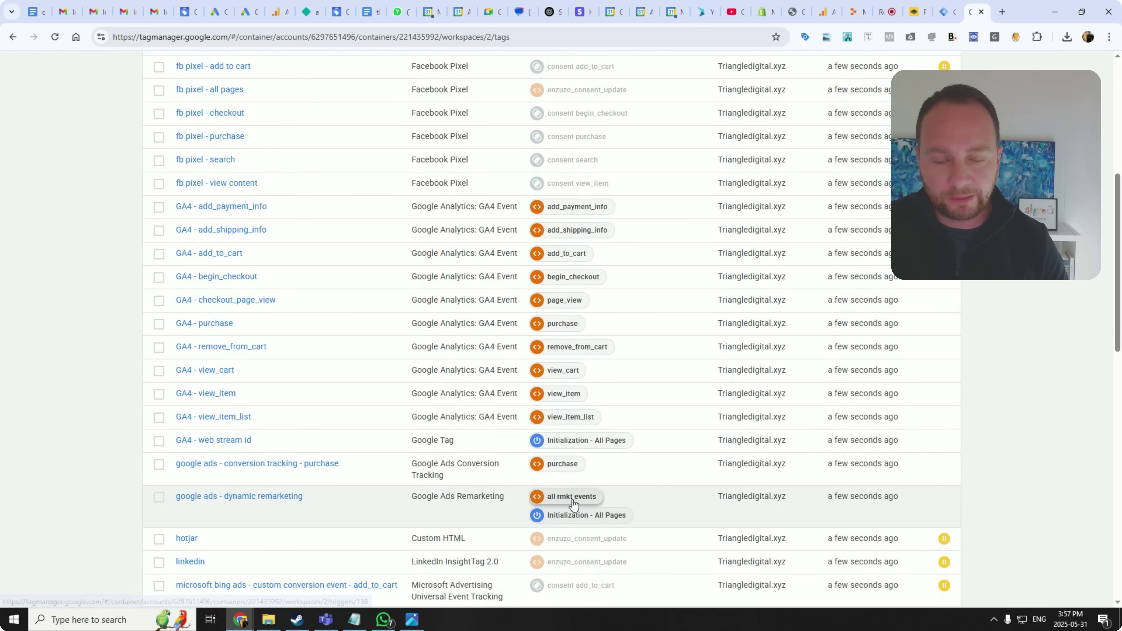
scroll(568, 464, down, 2)
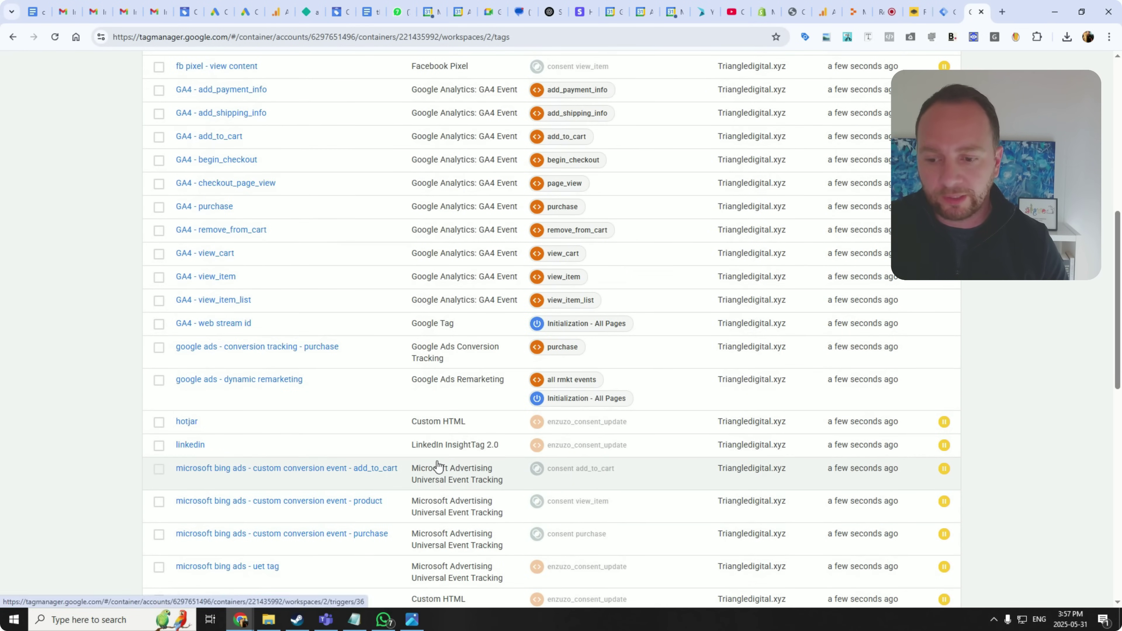
scroll(397, 469, down, 1)
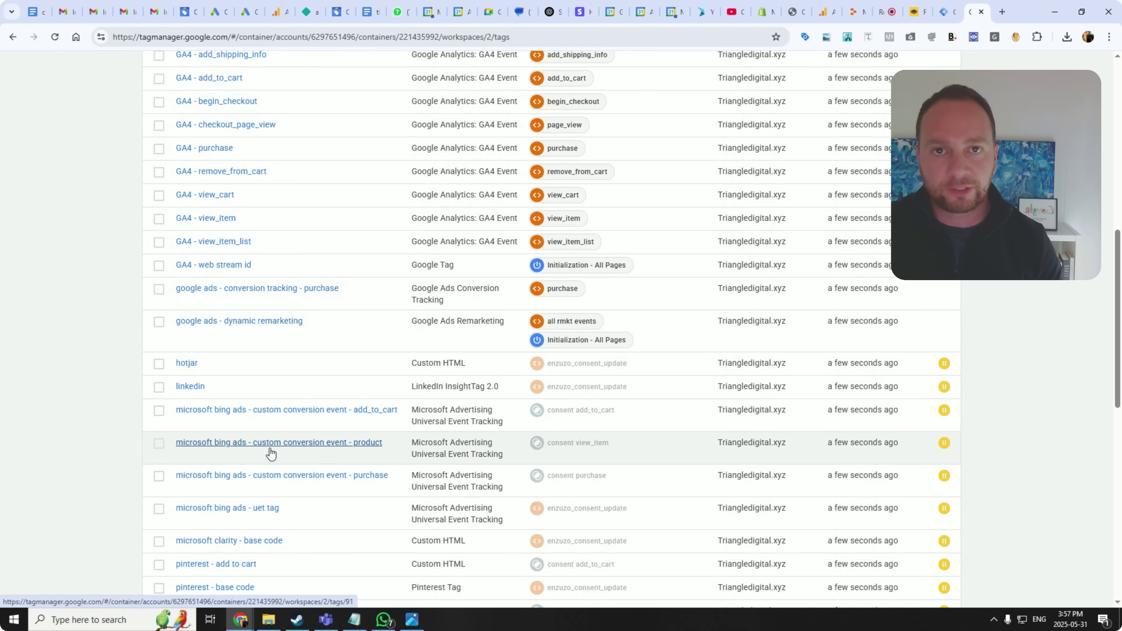
scroll(283, 460, down, 3)
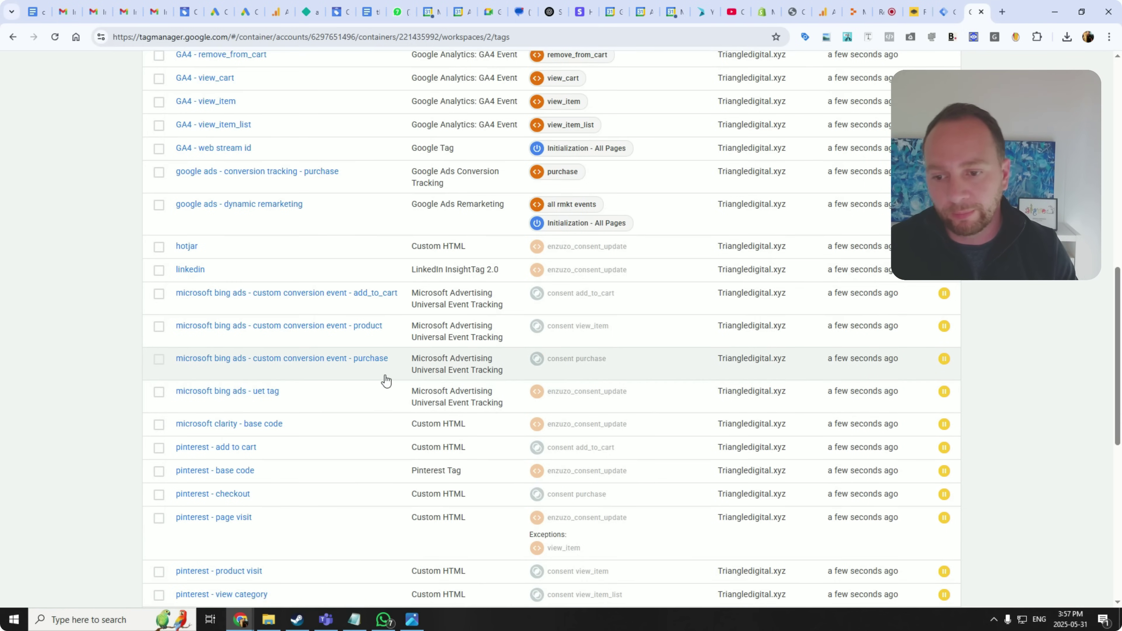
scroll(408, 413, down, 8)
scroll(473, 405, up, 8)
scroll(583, 481, up, 10)
Step: Check the Variables, then inspect the Enzuzo CMP tag firing on Consent Initialization - All Pages
click(62, 296)
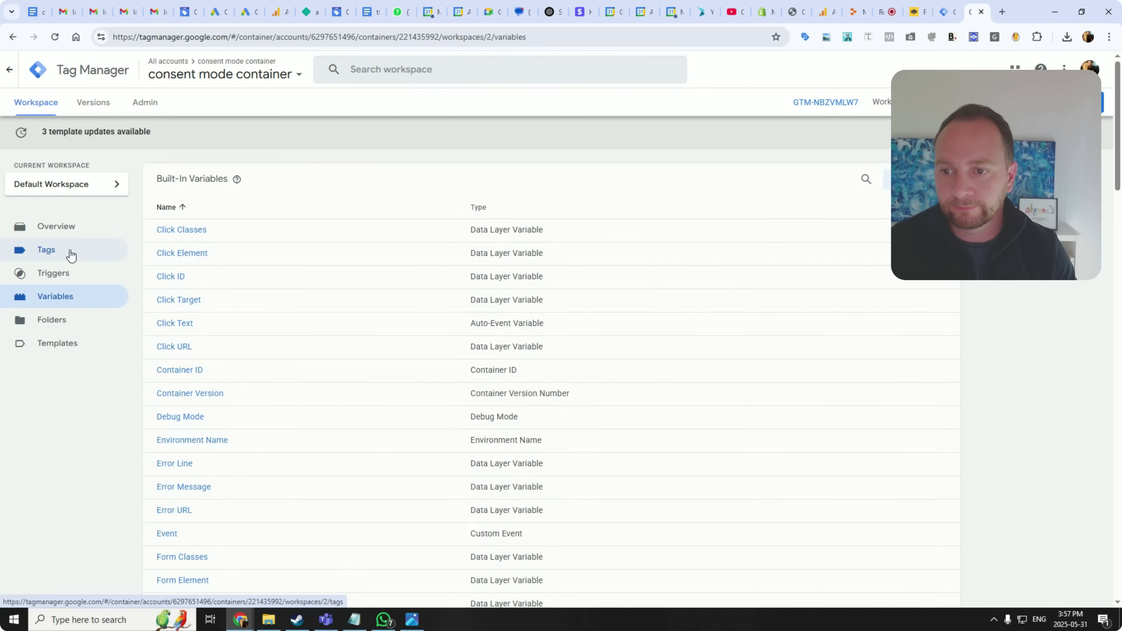
click(70, 250)
click(204, 371)
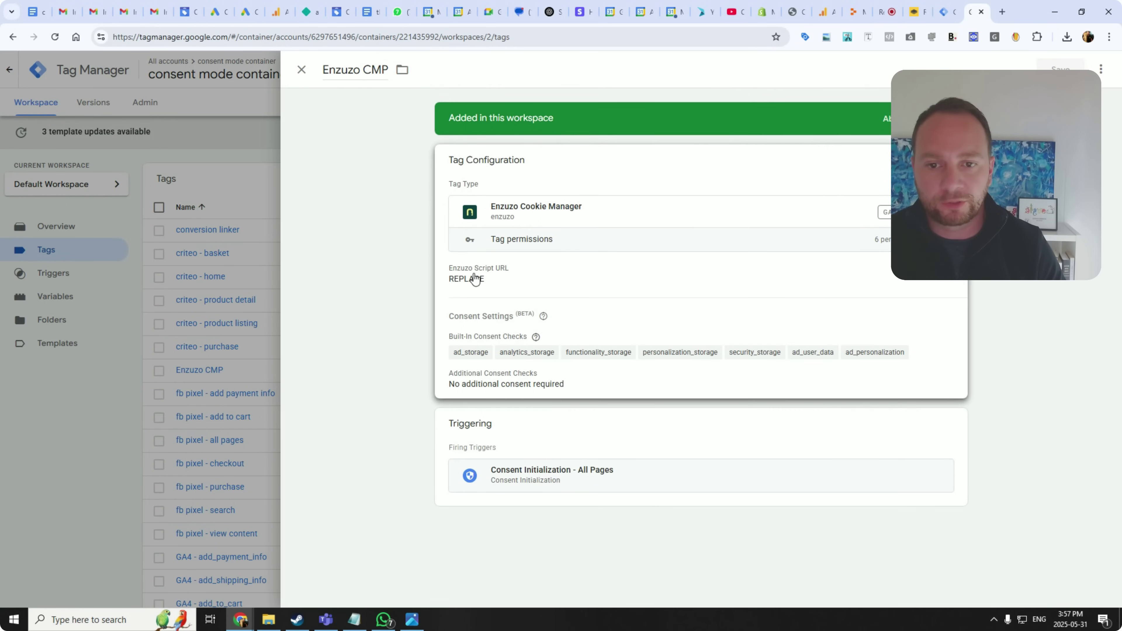
click(302, 70)
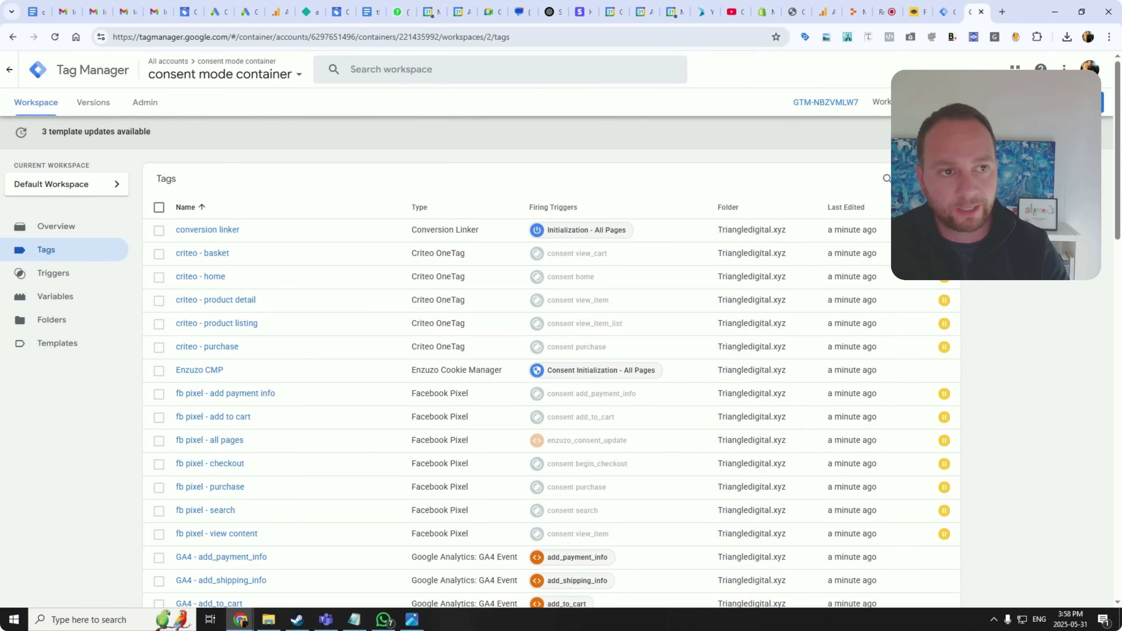
Step: Switch to the 'test account for video tutorial' container's browser tab
click(945, 12)
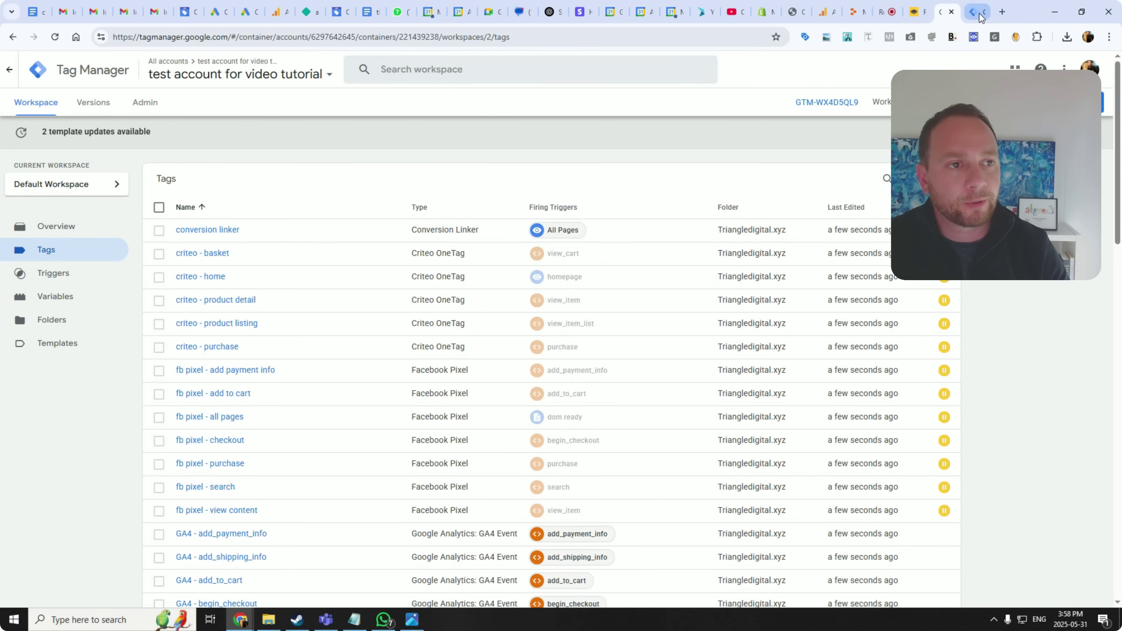
click(972, 13)
click(954, 15)
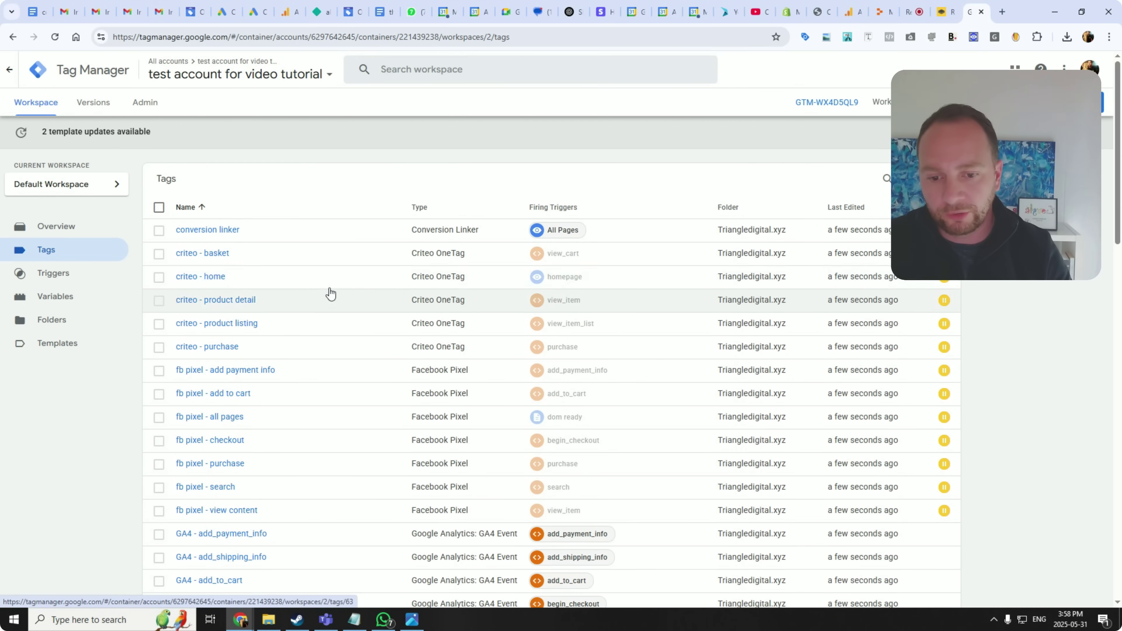
scroll(361, 279, down, 2)
scroll(361, 280, up, 2)
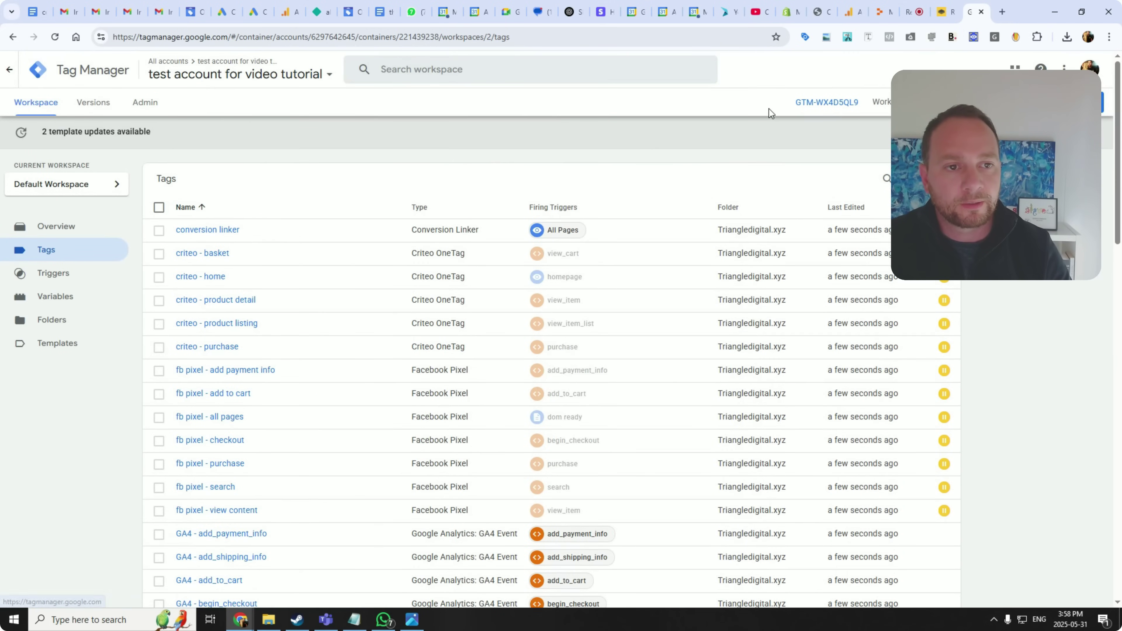
Step: Copy the GTM-WX4D5QL9 head installation snippet
click(818, 103)
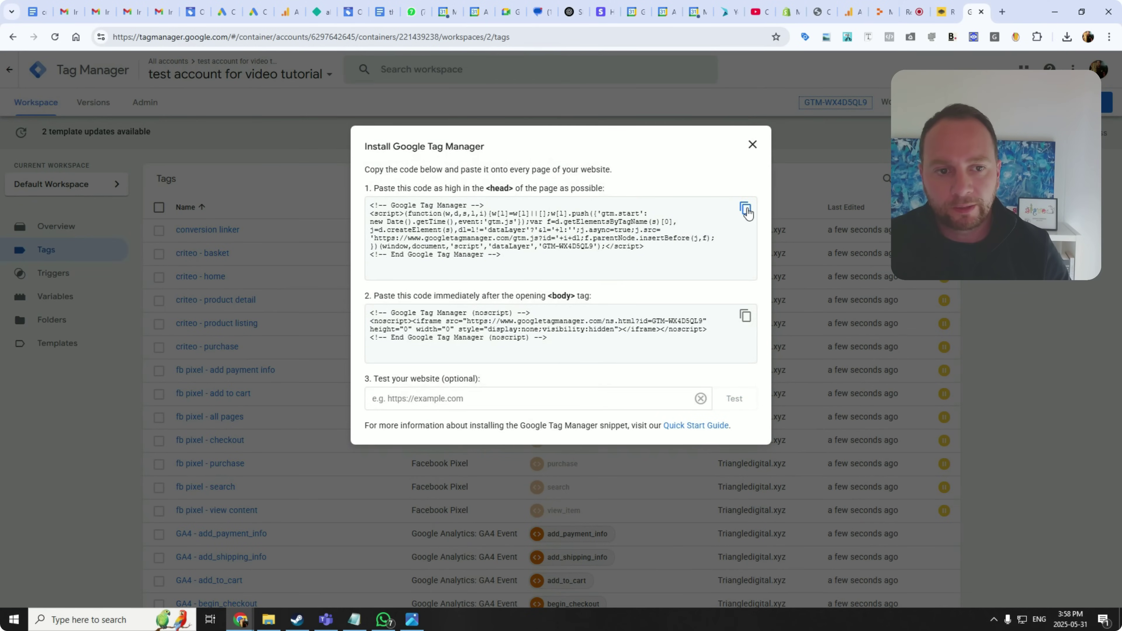
click(746, 211)
click(752, 145)
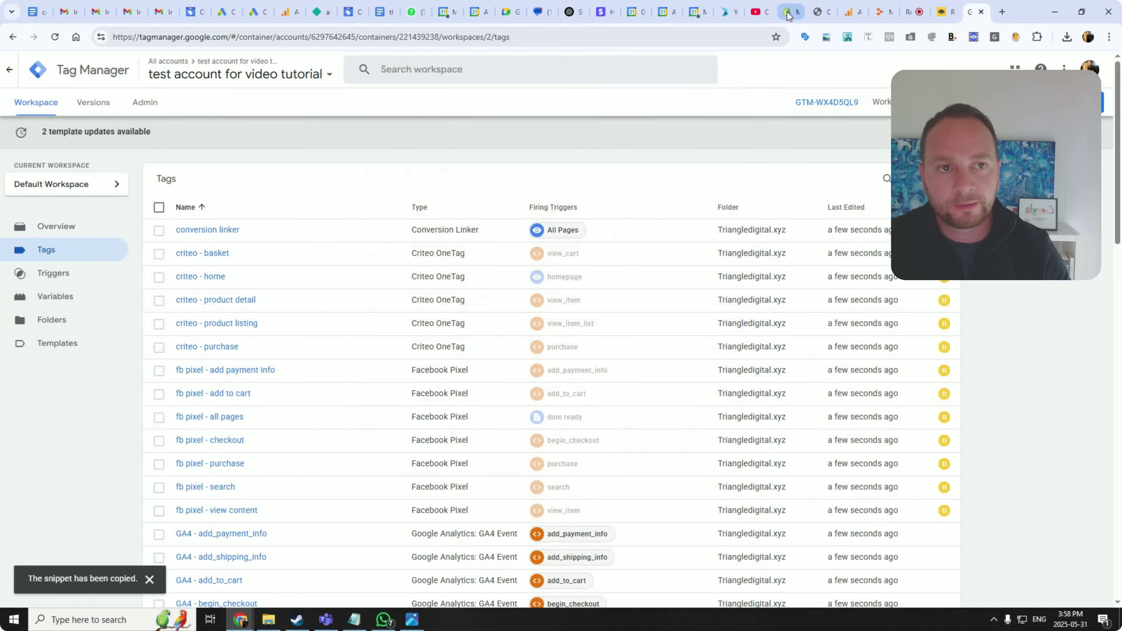
Step: Paste the GTM head snippet right after <head> in the Dawn theme's layout/theme.liquid
click(787, 15)
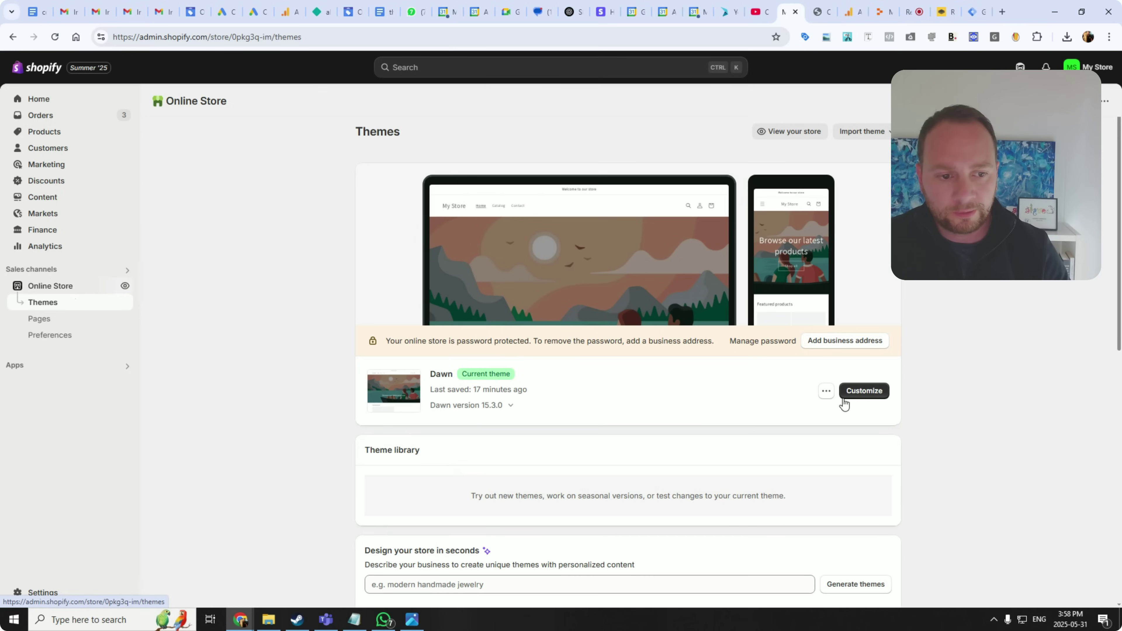
click(825, 392)
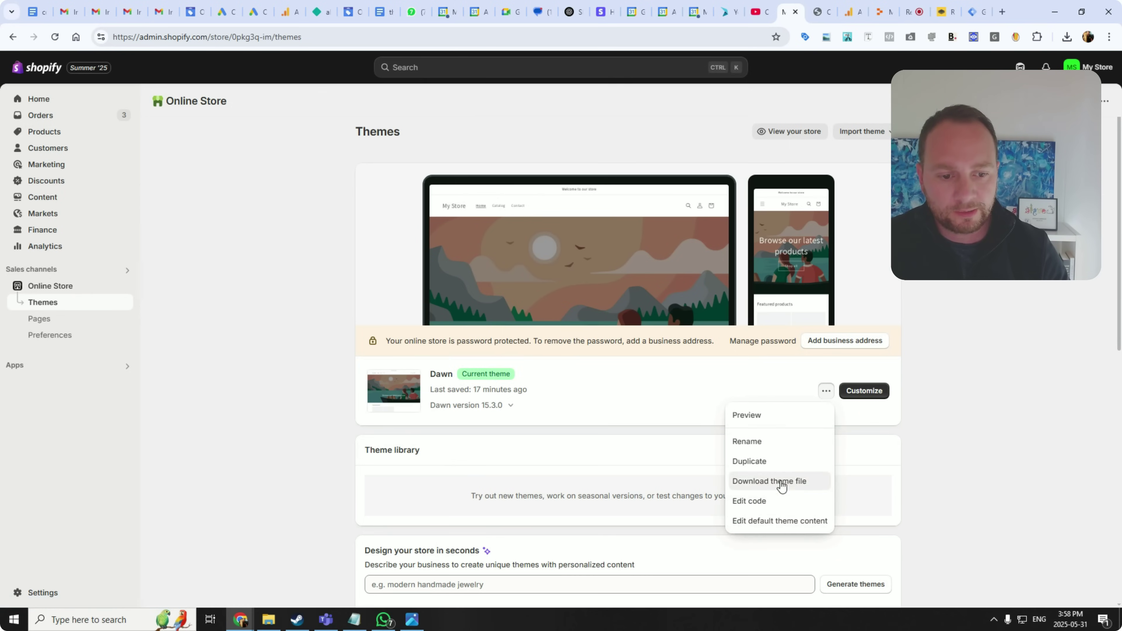
click(783, 503)
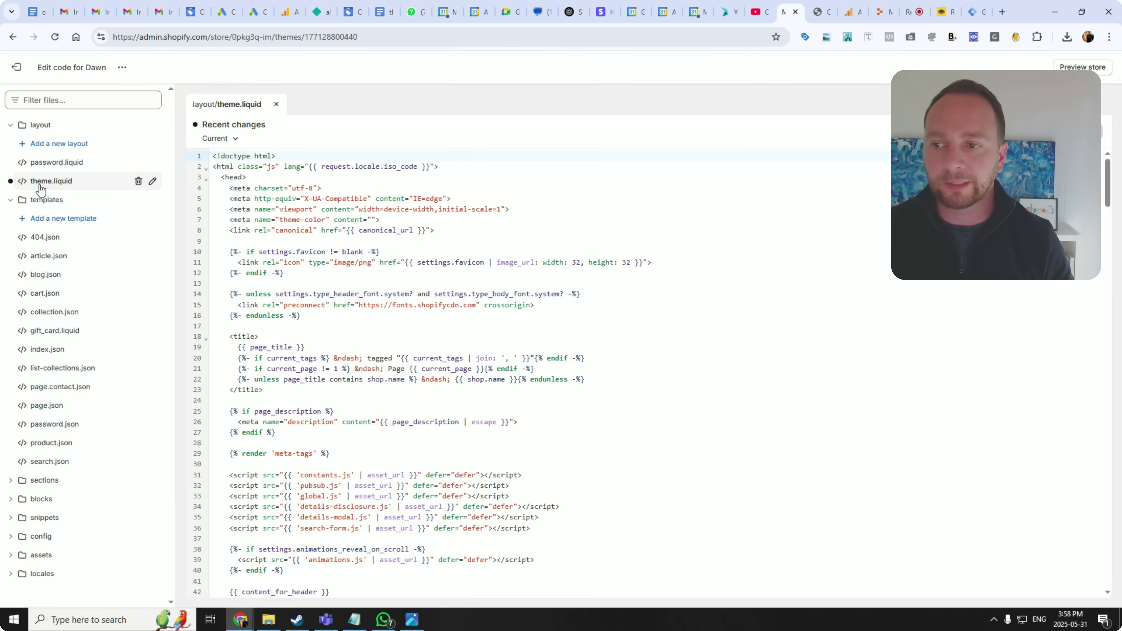
click(78, 182)
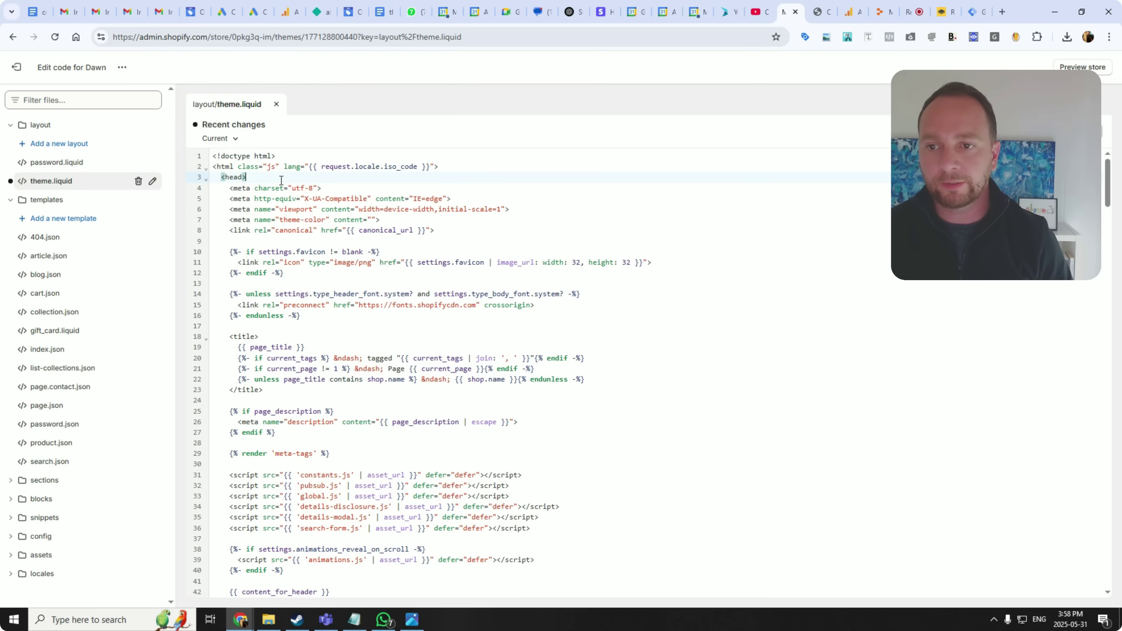
key(Return)
key(Return)
key(Return)
key(Return)
key(Return)
key(Return)
key(Return)
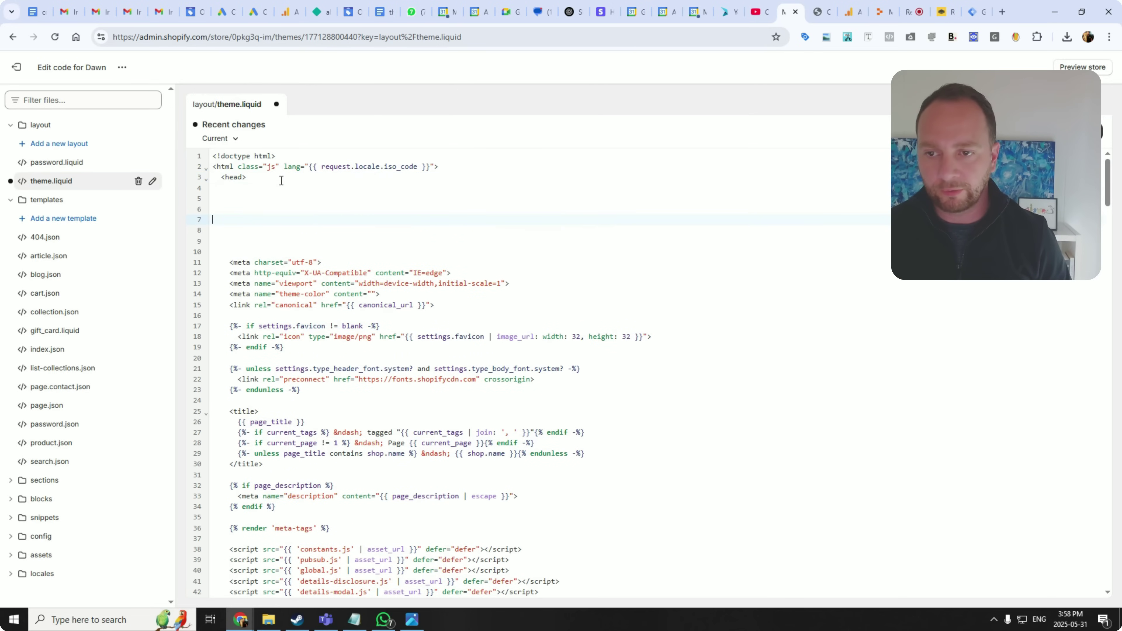
key(ctrl+v)
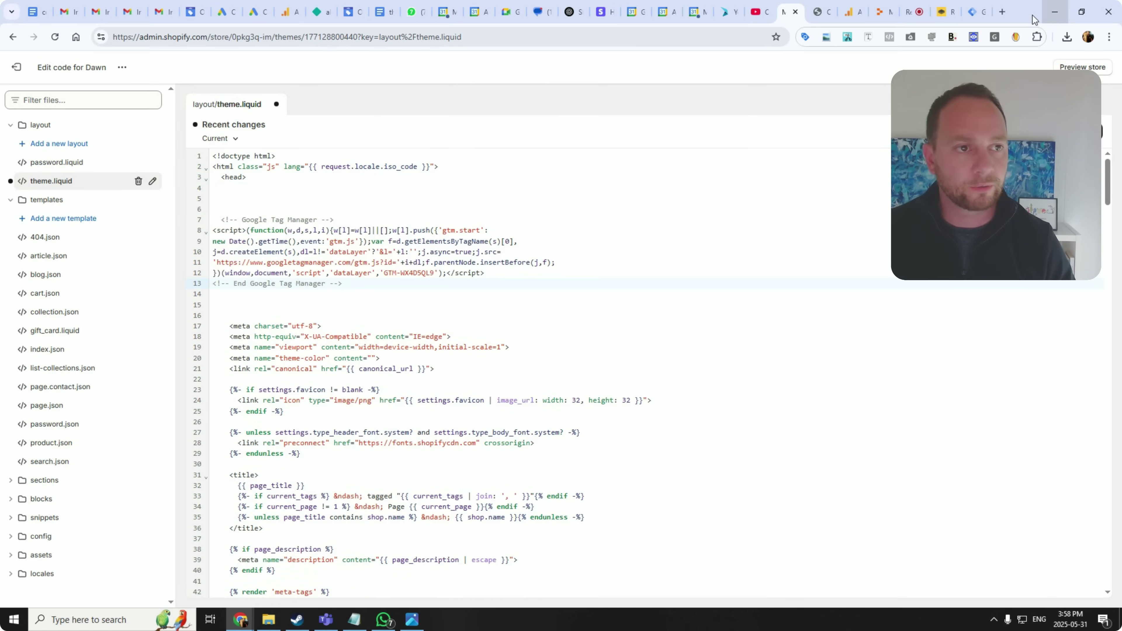
Step: Recopy the GTM-WX4D5QL9 head snippet from Tag Manager and return to the theme code editor
click(974, 11)
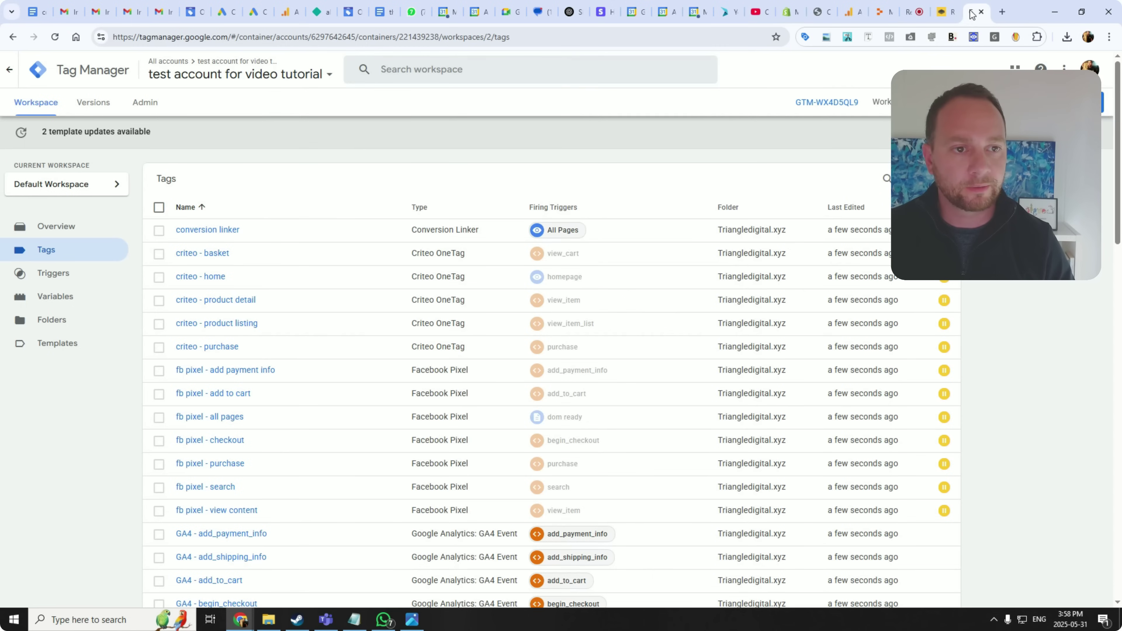
click(824, 101)
click(744, 209)
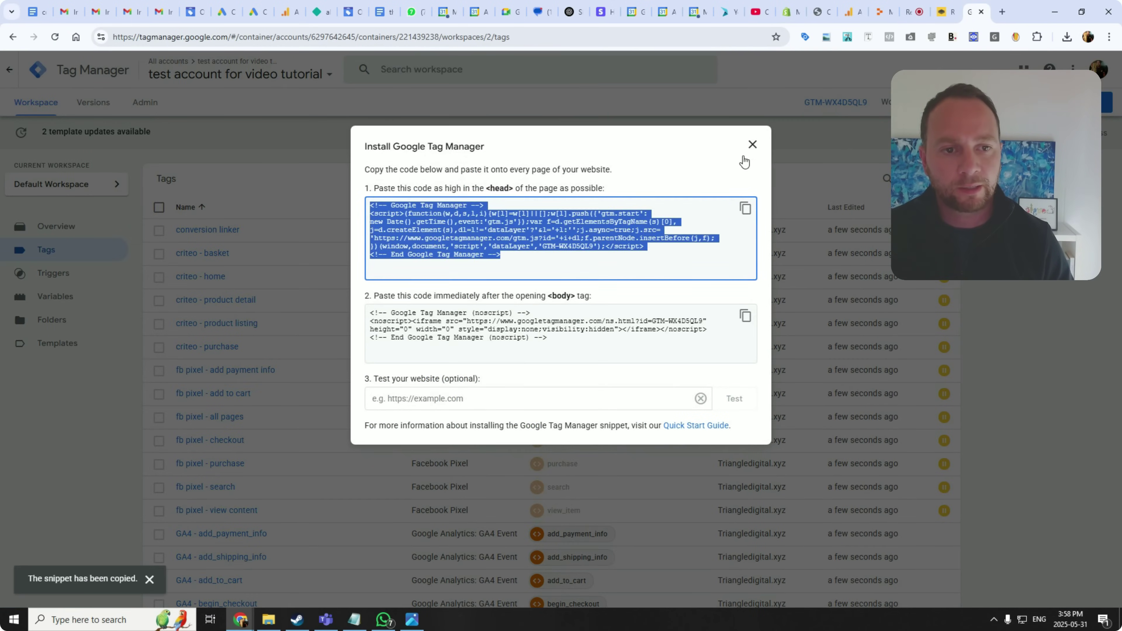
click(752, 144)
click(789, 11)
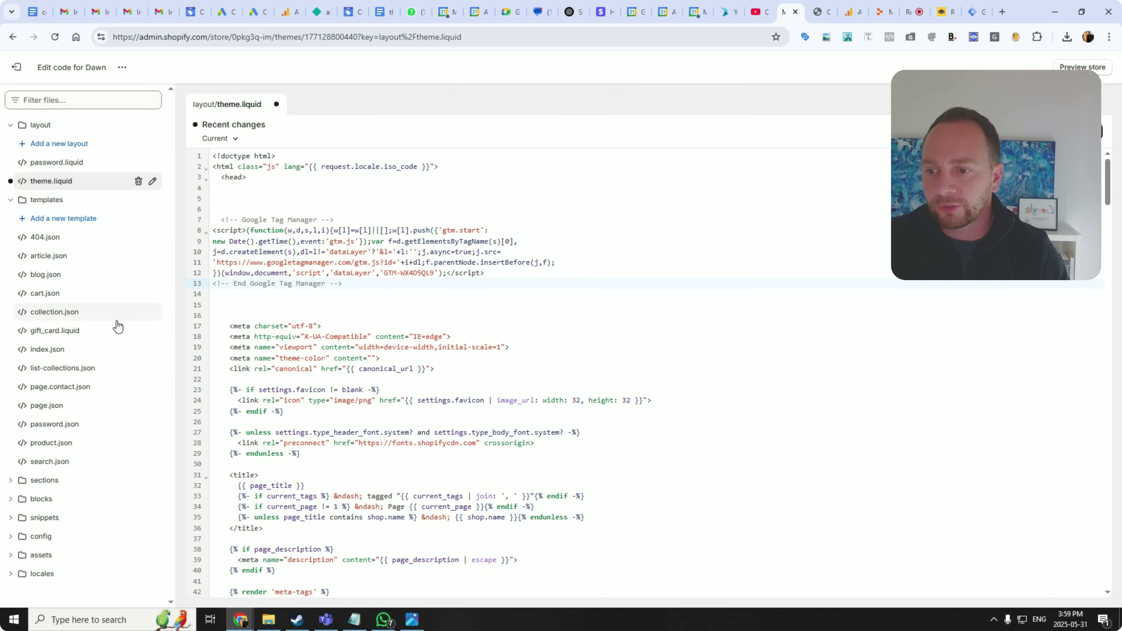
Step: Create a new data-layer.liquid file in the Dawn theme's snippets folder
click(55, 330)
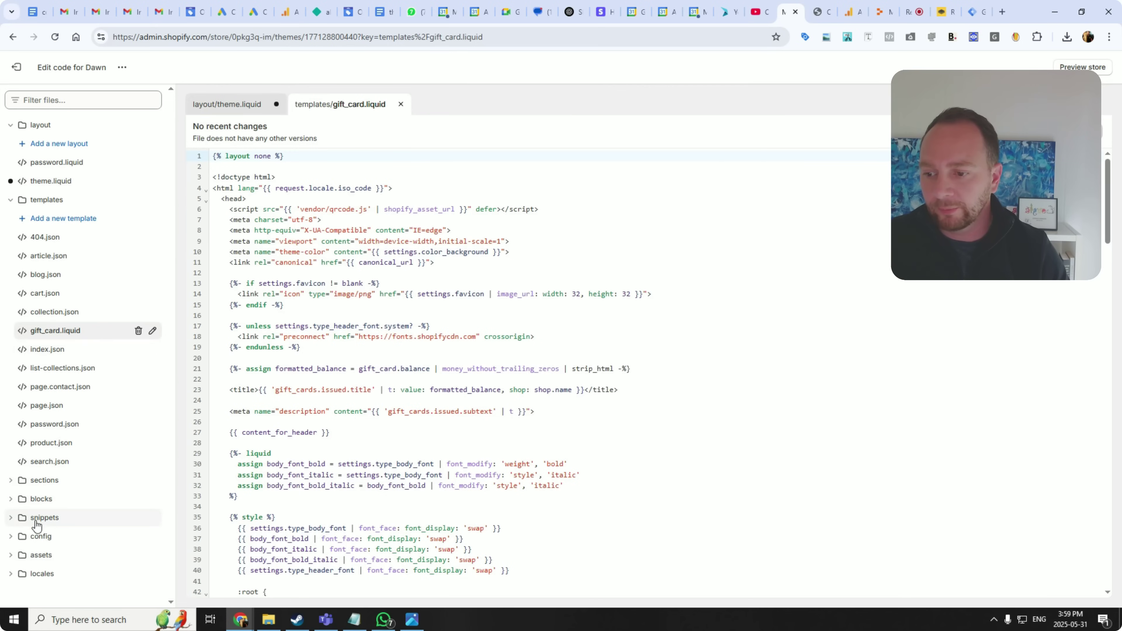
click(18, 520)
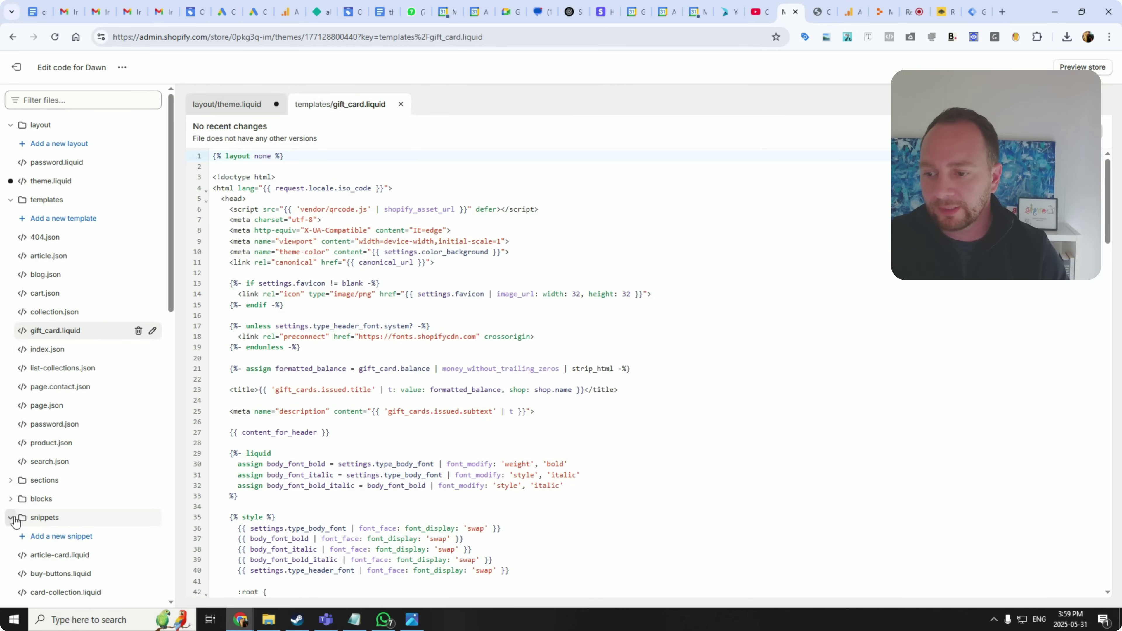
click(62, 537)
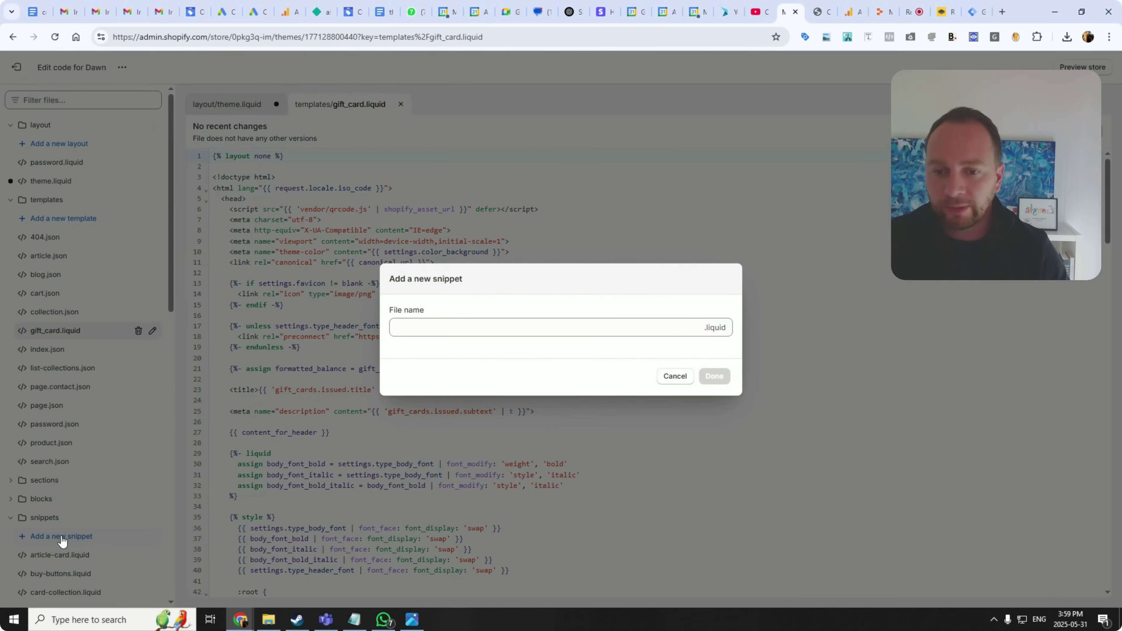
click(437, 327)
text(d)
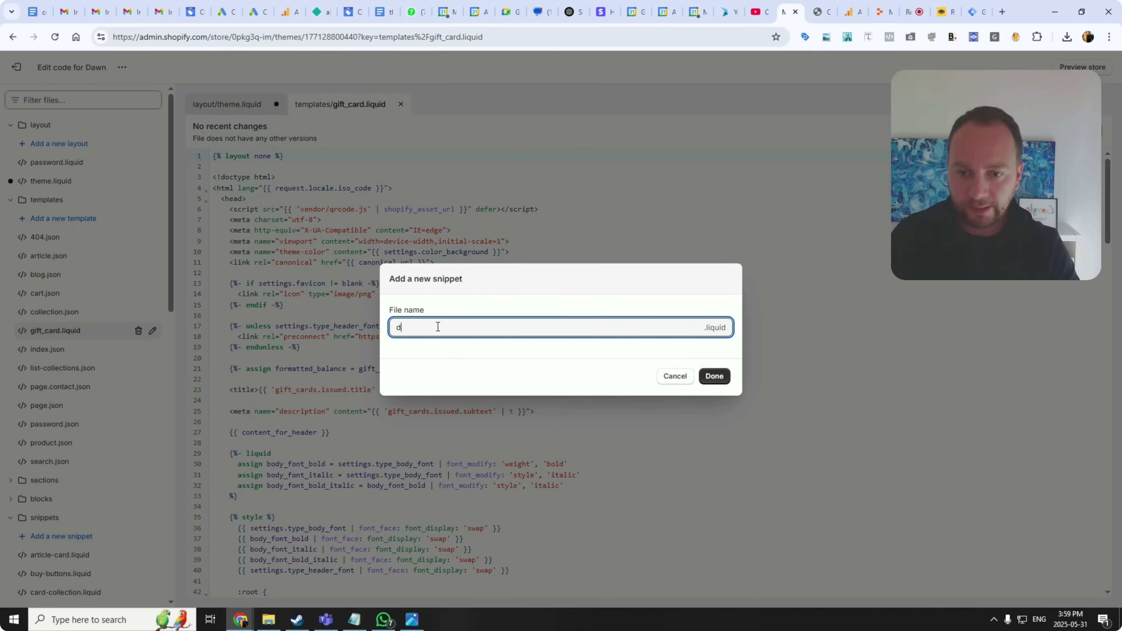
text(ata-layer)
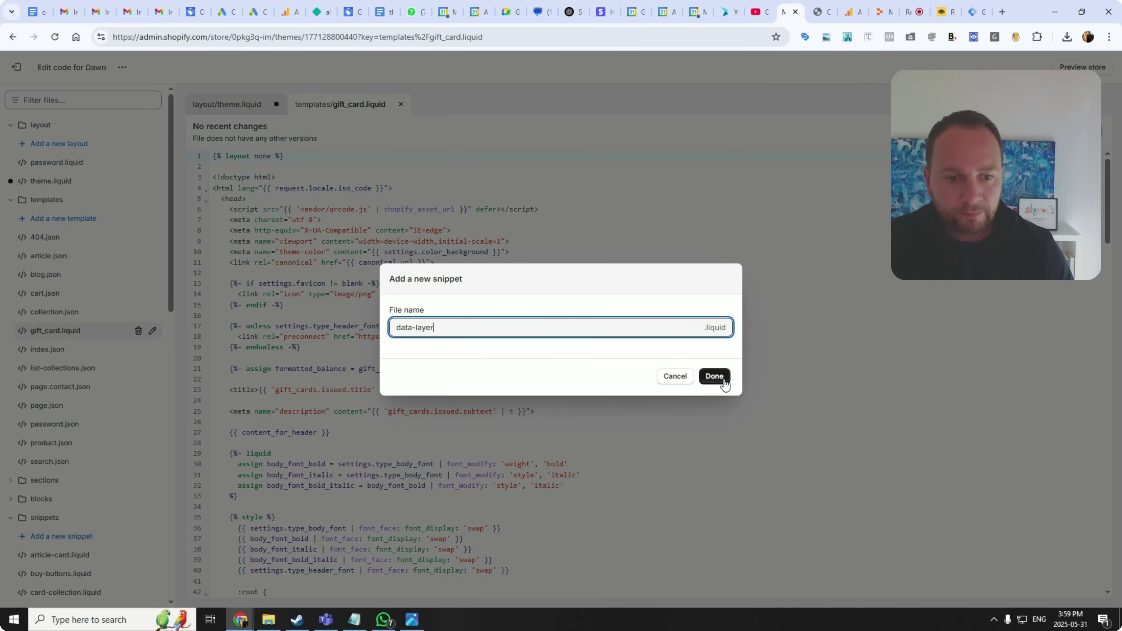
click(715, 379)
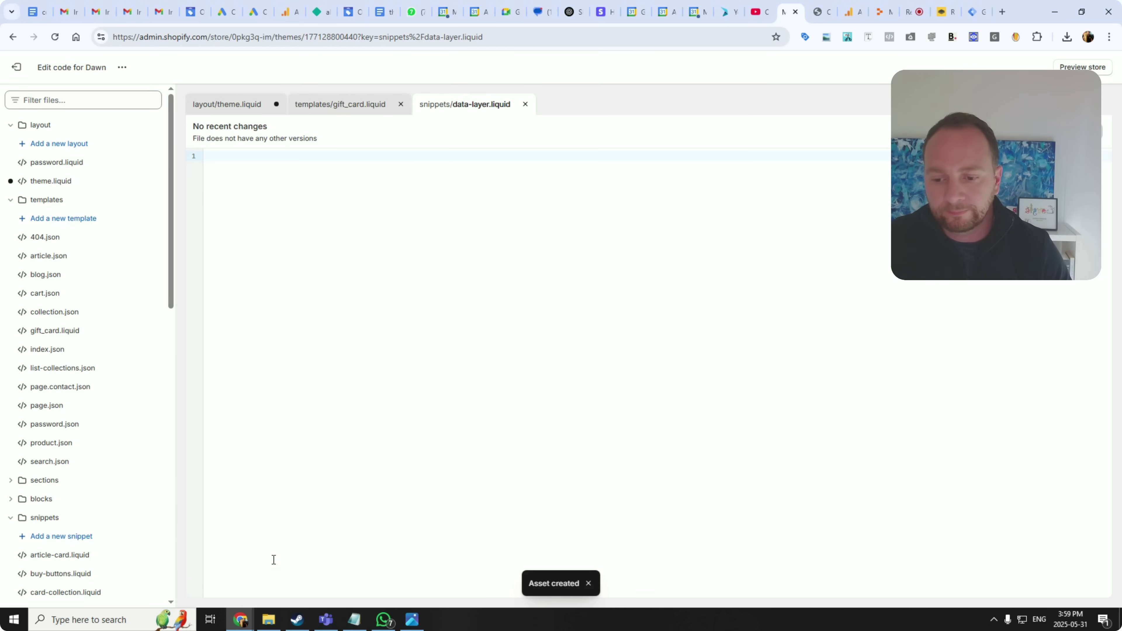
Step: Copy the whole script from Downloads > Advanced (Full) > snippet.txt into data-layer.liquid
click(268, 619)
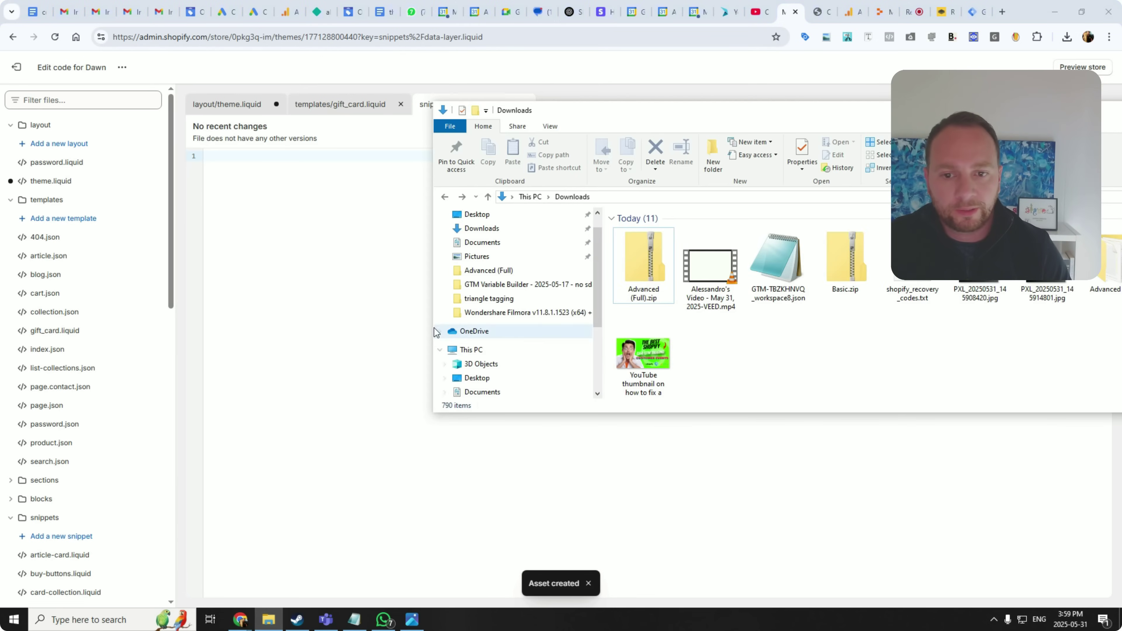
click(483, 228)
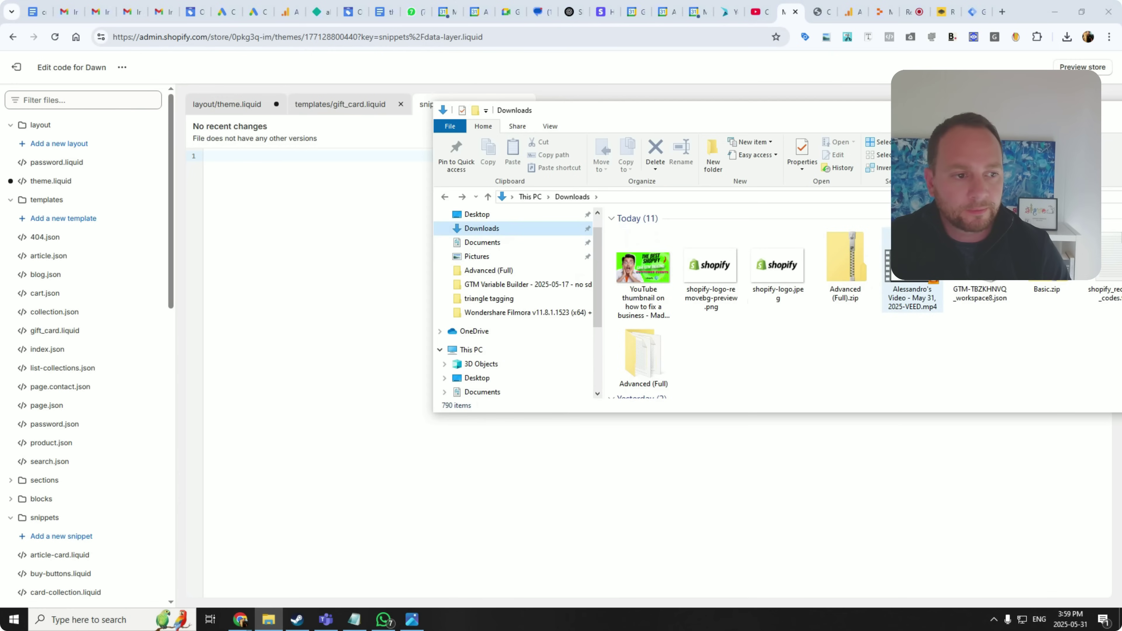
double_click(637, 370)
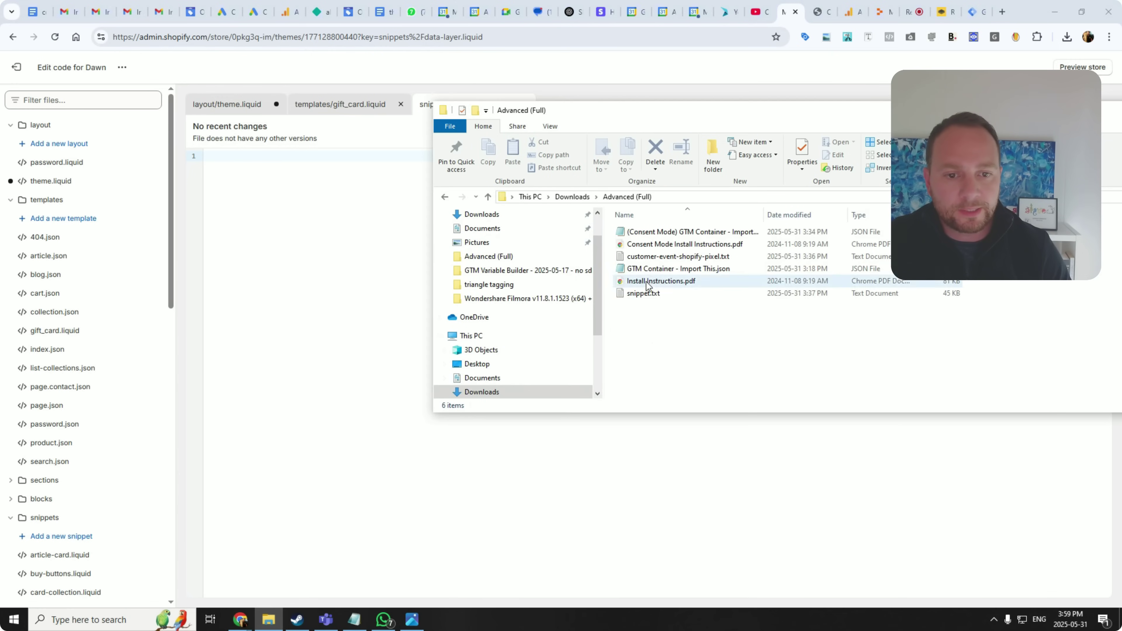
double_click(643, 293)
click(487, 283)
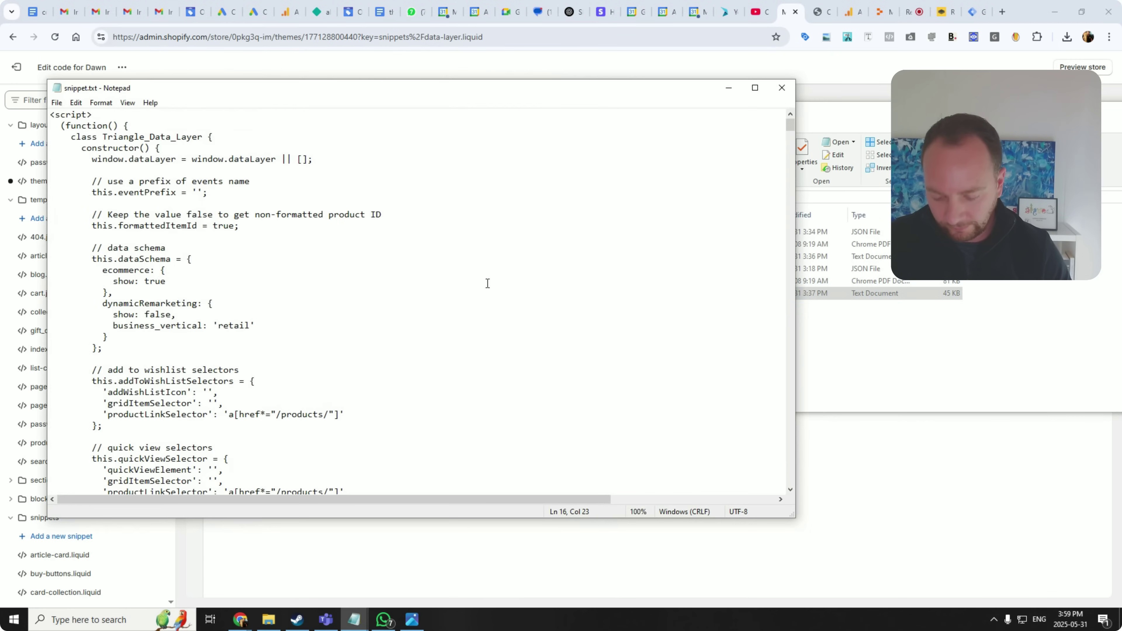
key(ctrl+a)
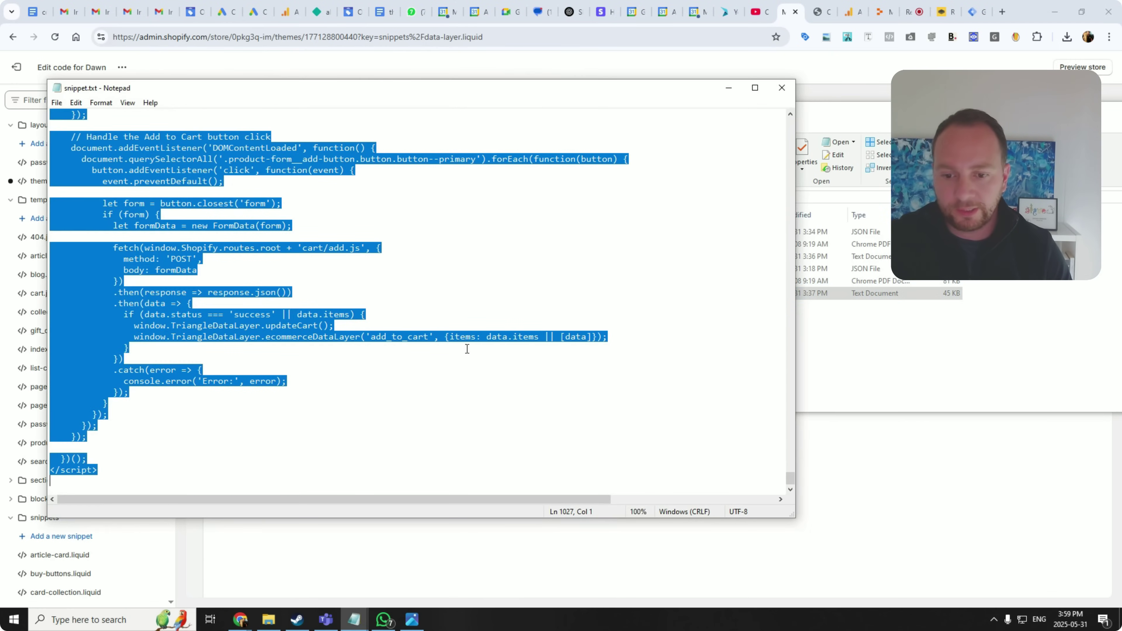
click(441, 541)
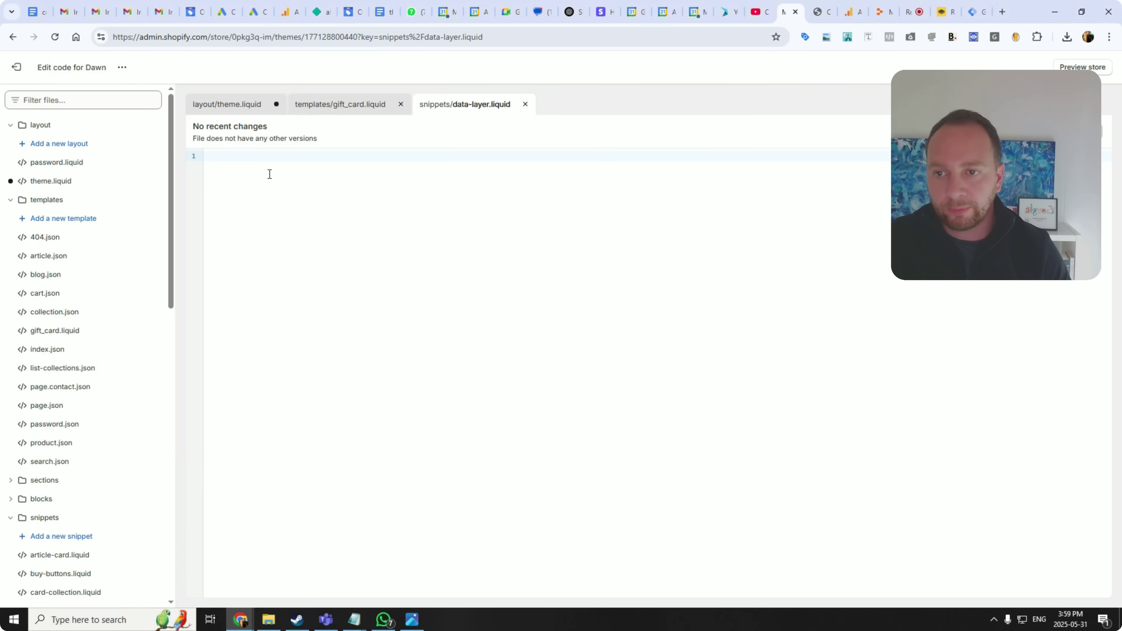
key(ctrl+v)
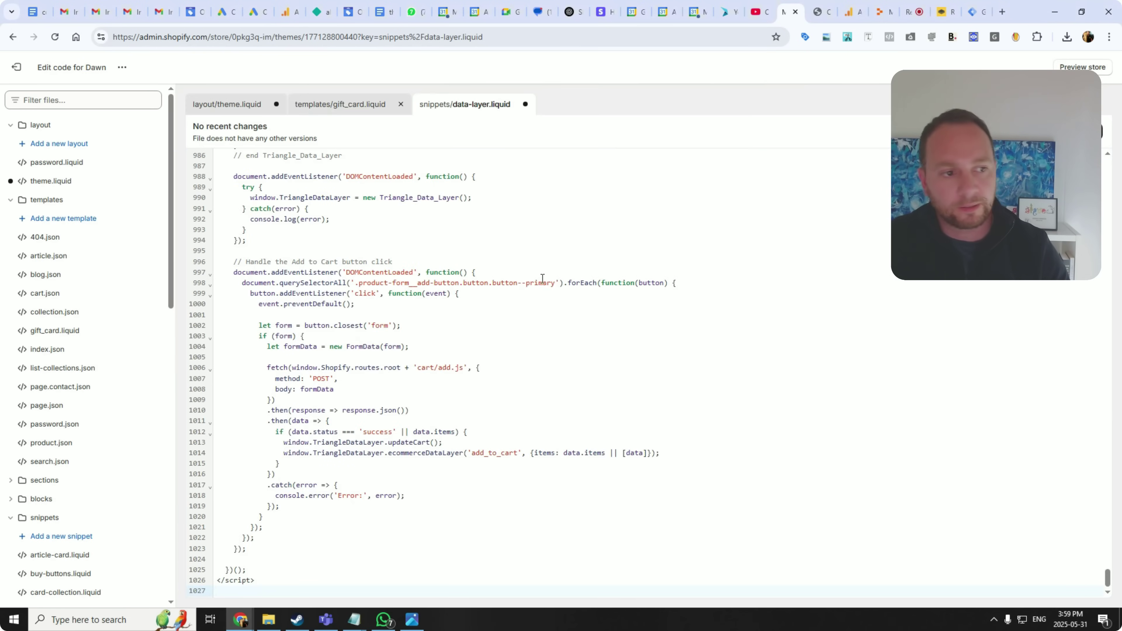
scroll(1001, 447, up, 10)
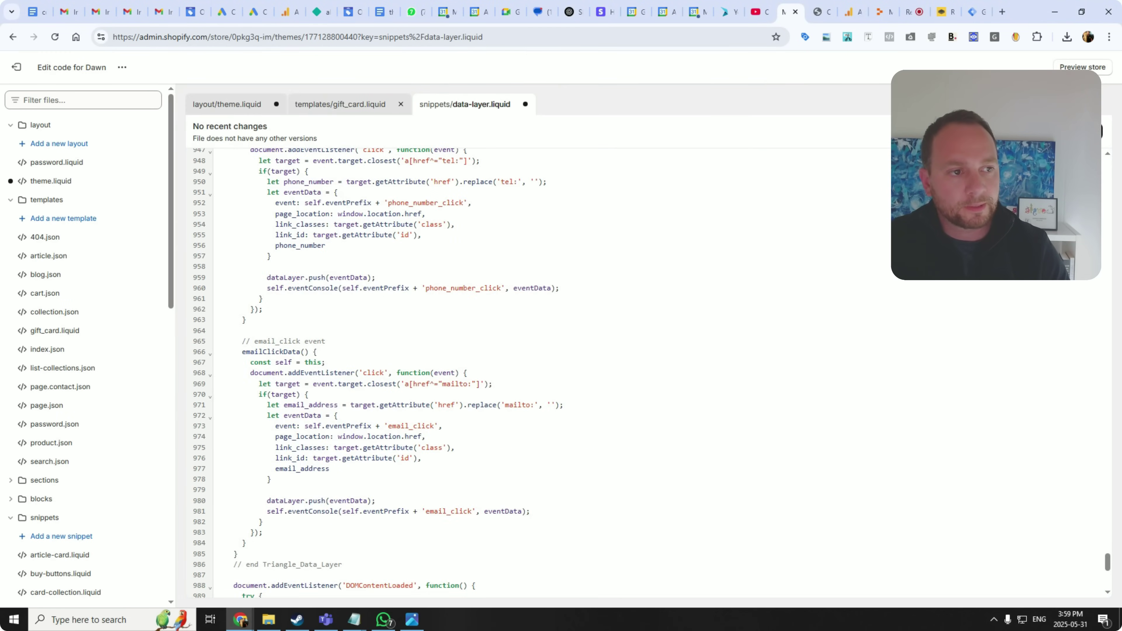
Step: Save the data-layer snippet and add {% render 'data-layer' %} near the top of theme.liquid's head
key(ctrl+s)
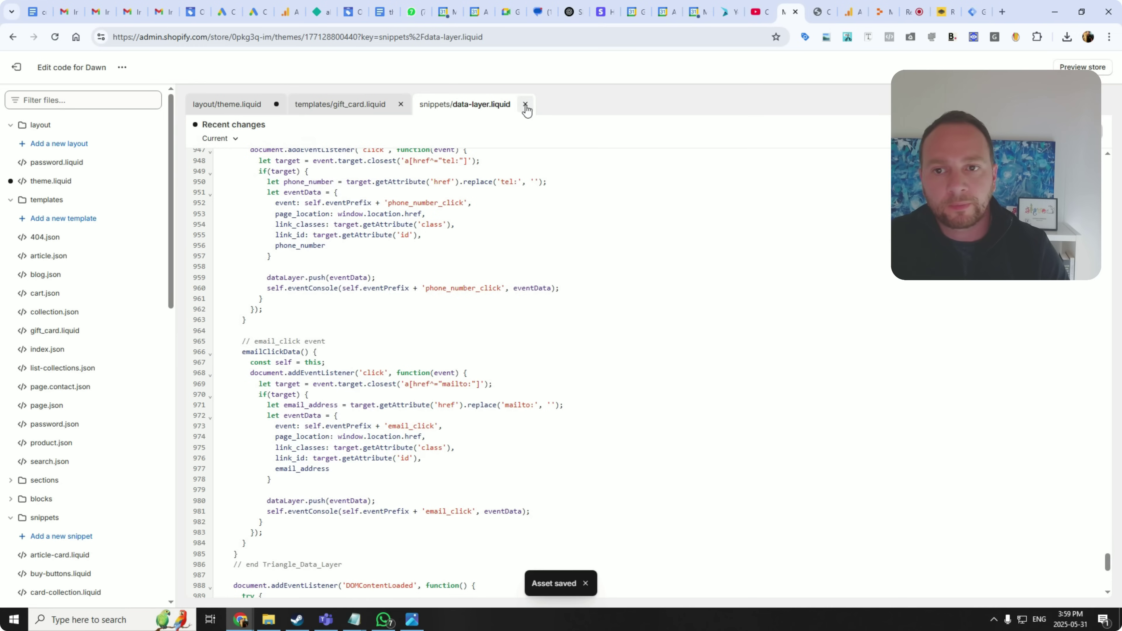
click(401, 104)
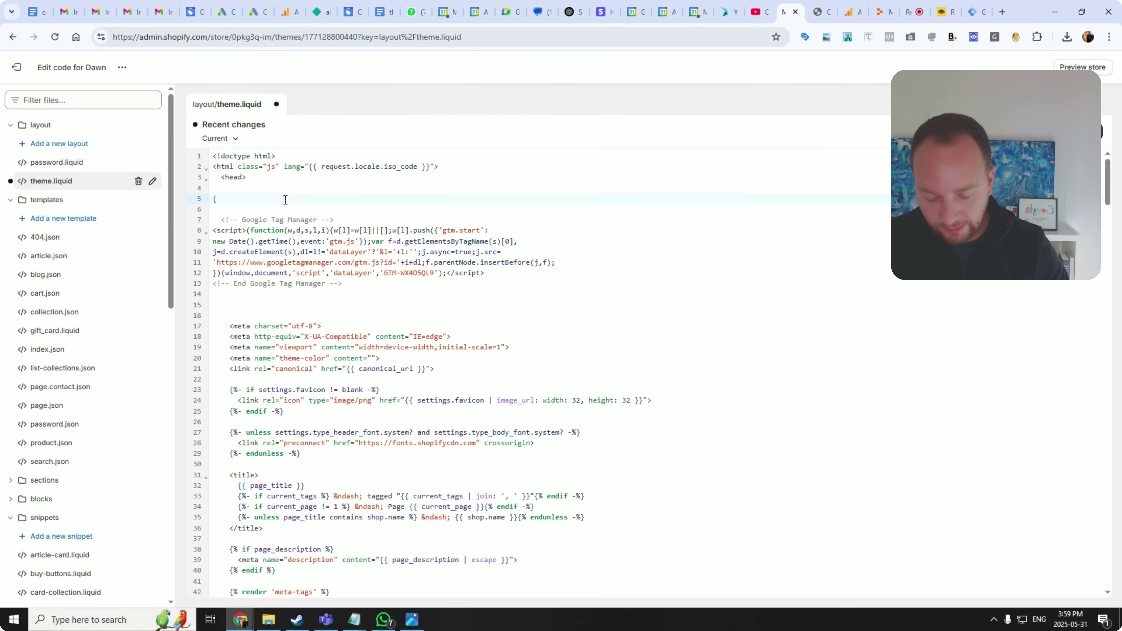
text(% )
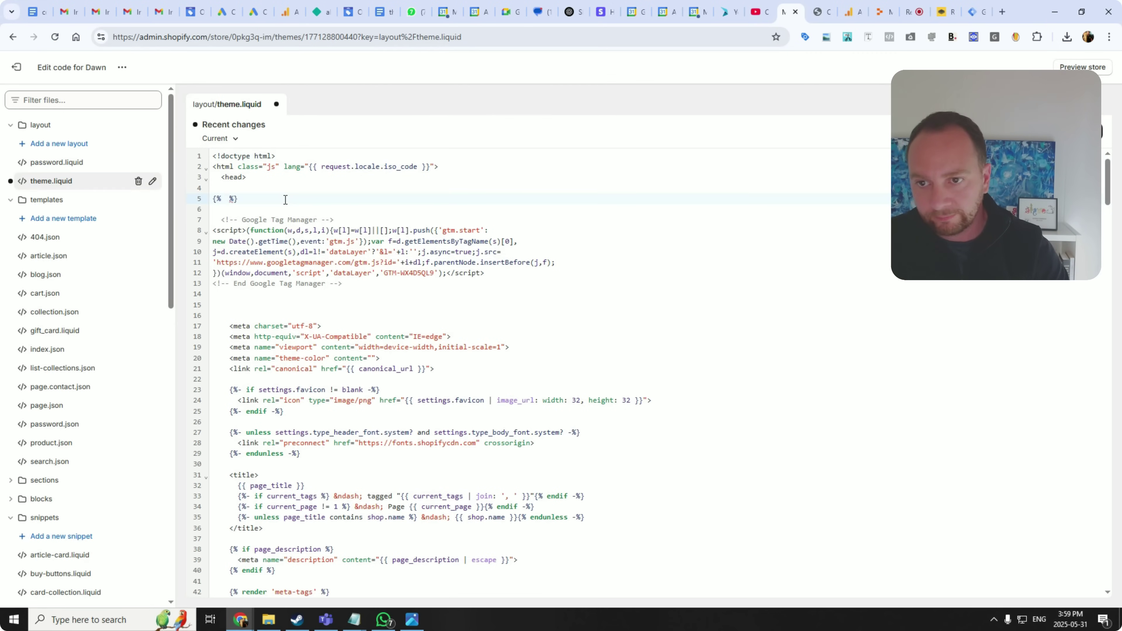
text(render)
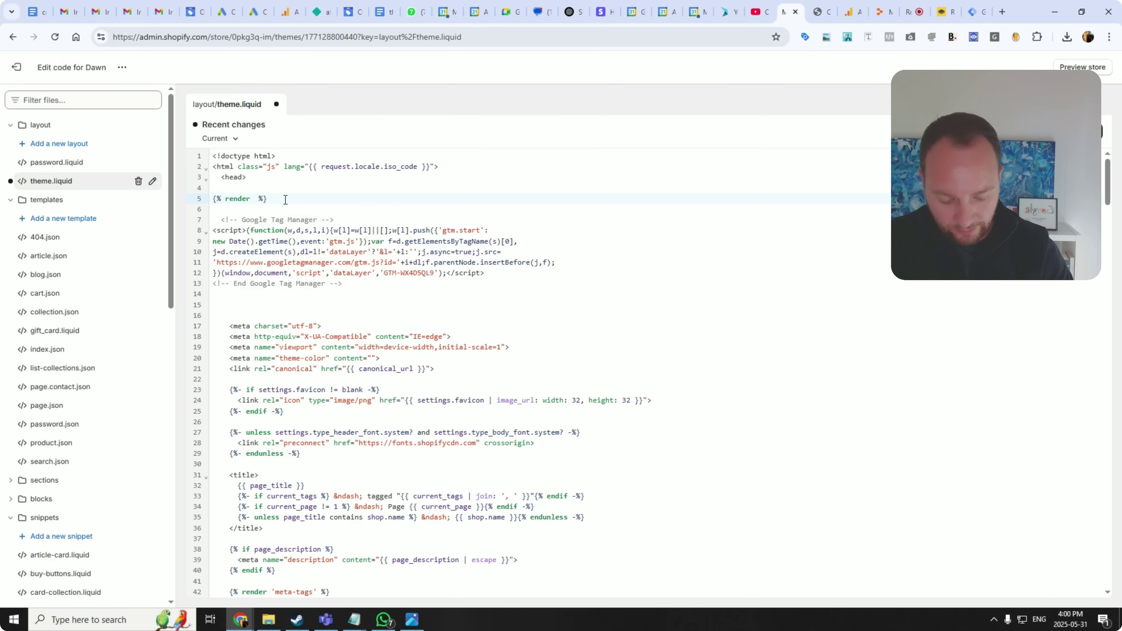
text( ')
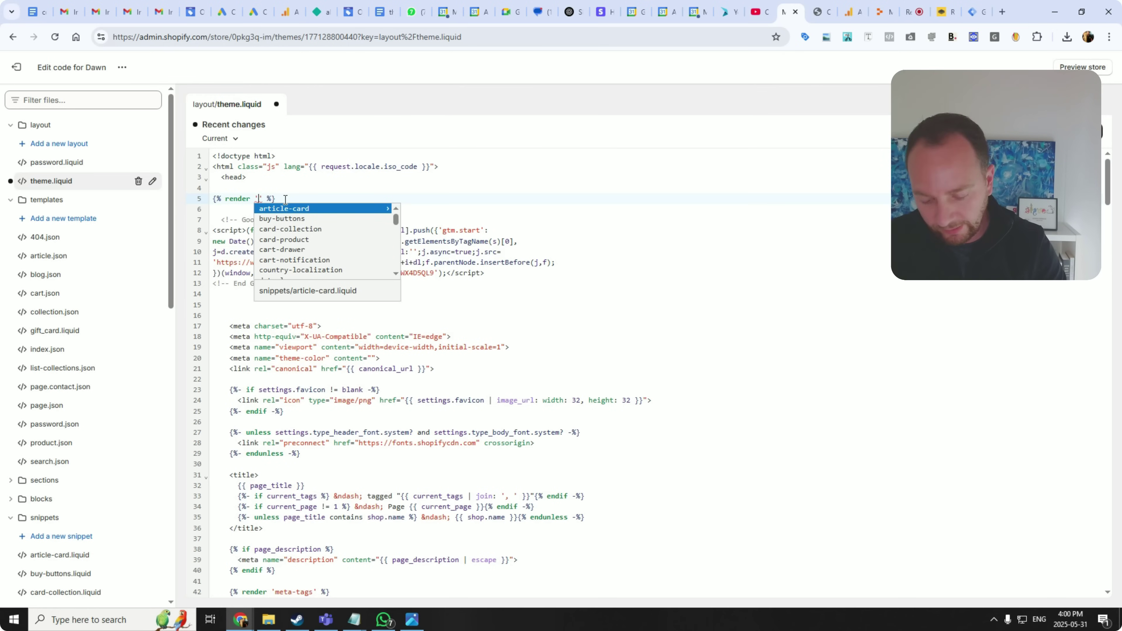
text(data-l)
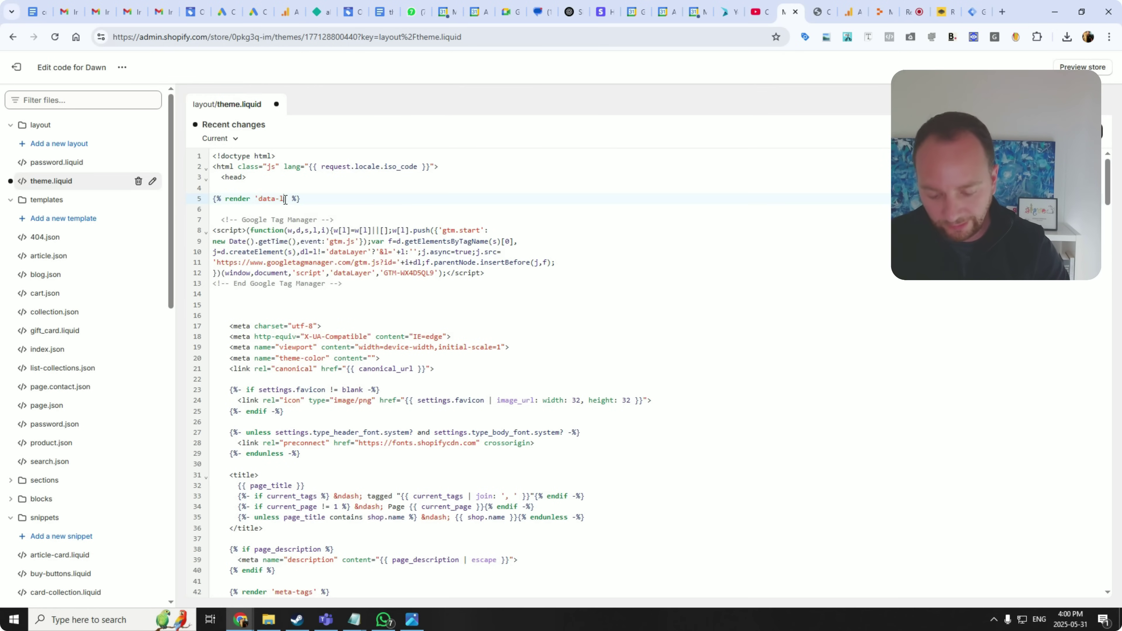
text(ayer)
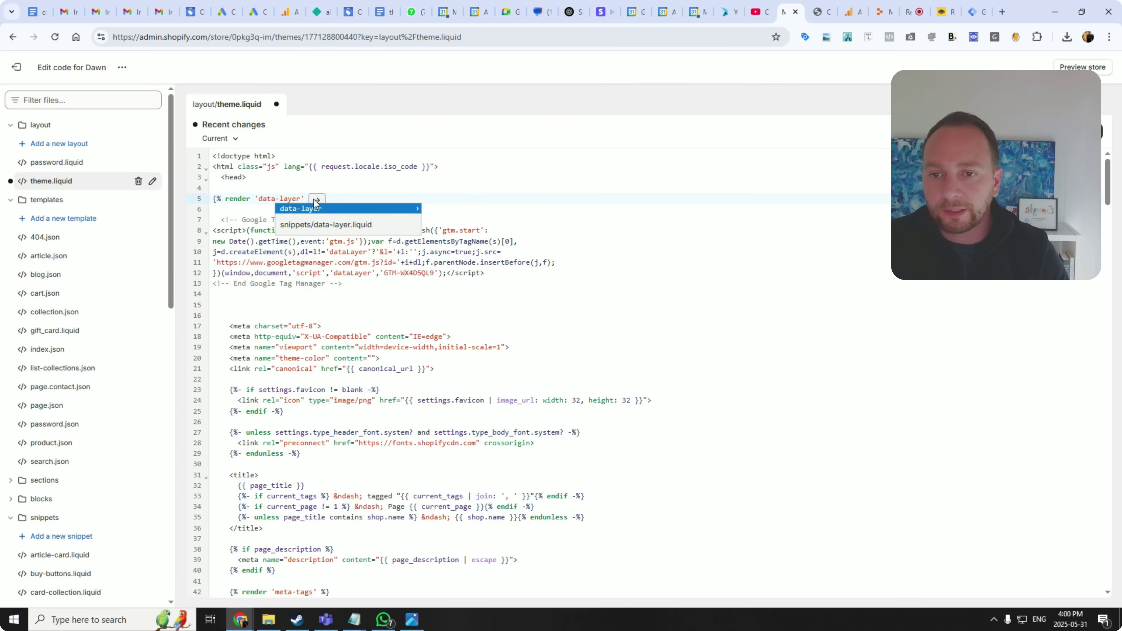
Step: Check the data-layer snippet referenced on line 5, then save theme.liquid
click(313, 198)
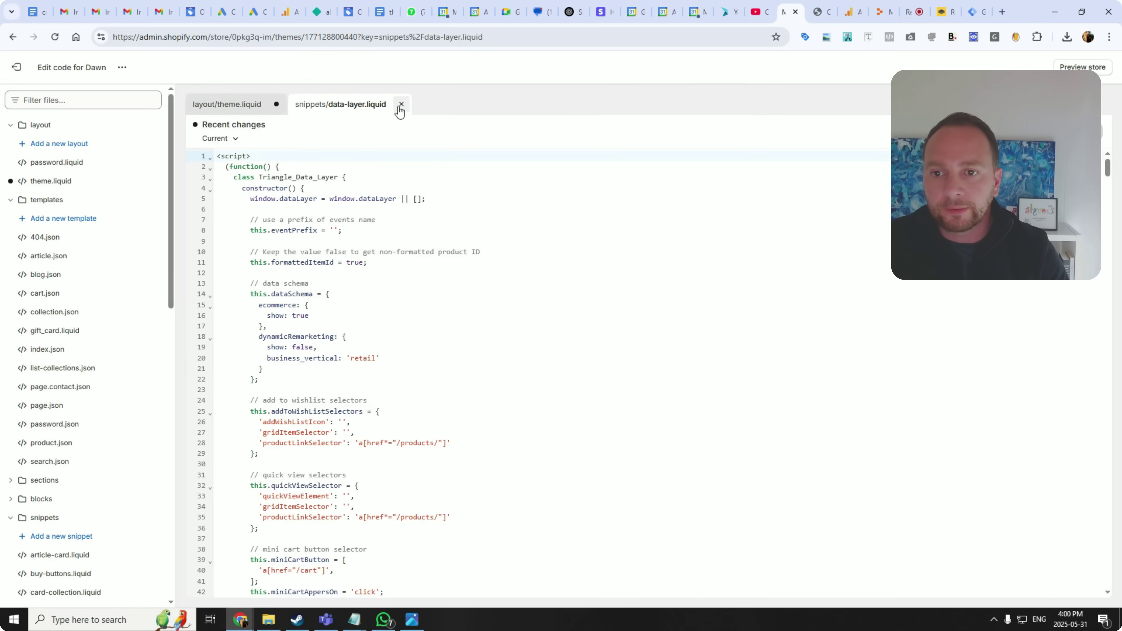
click(401, 104)
click(408, 188)
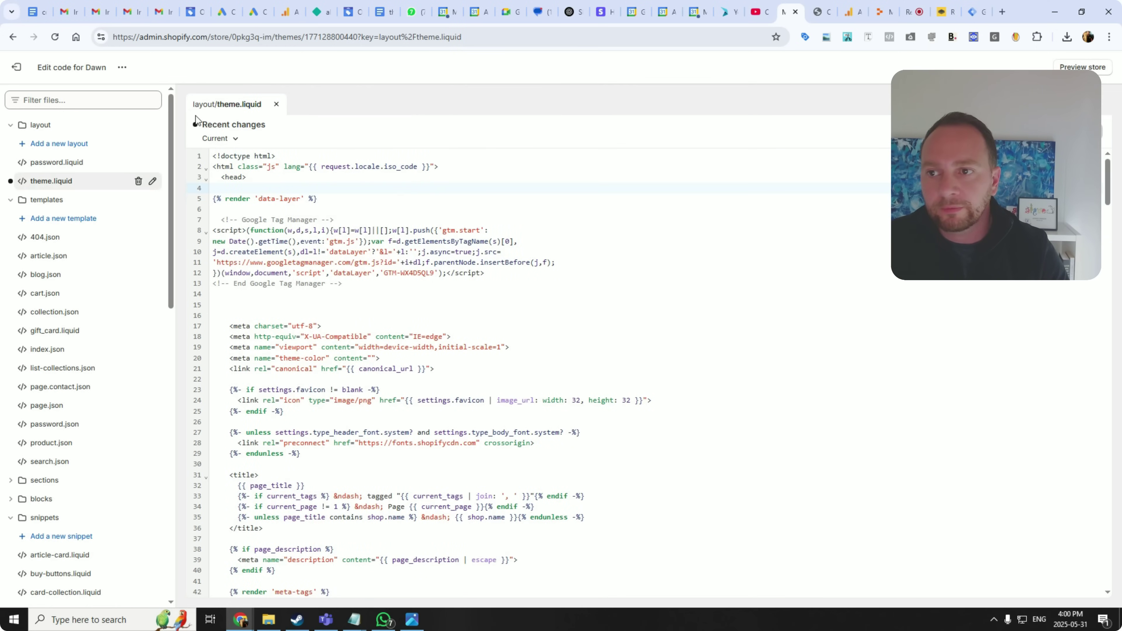
key(ctrl+s)
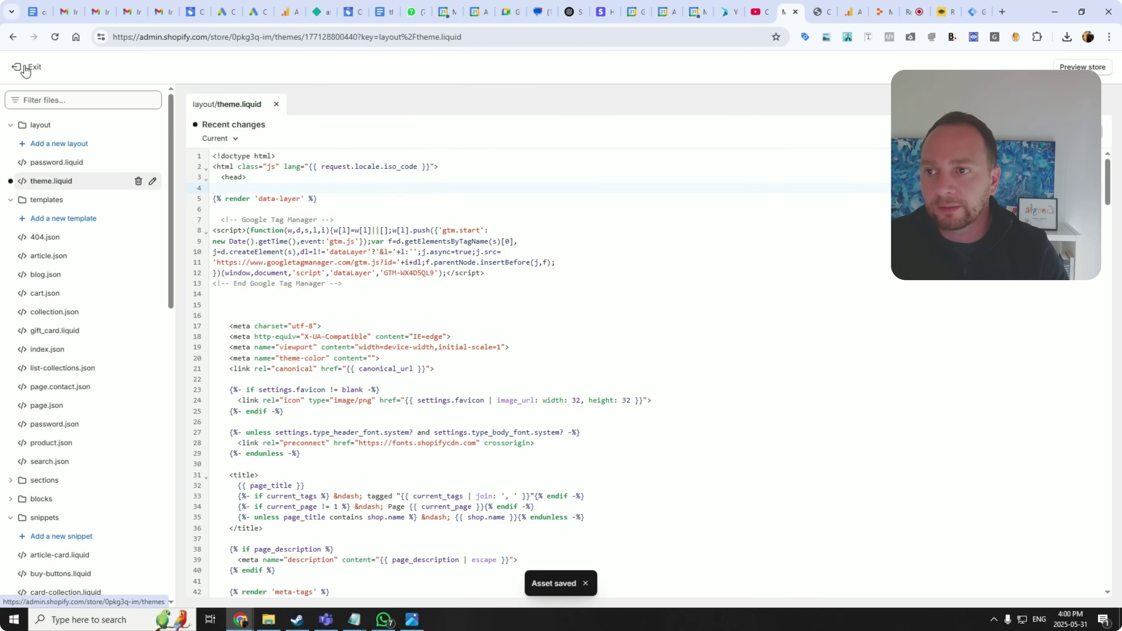
Step: Exit the theme code editor and go to the store's General settings
click(25, 68)
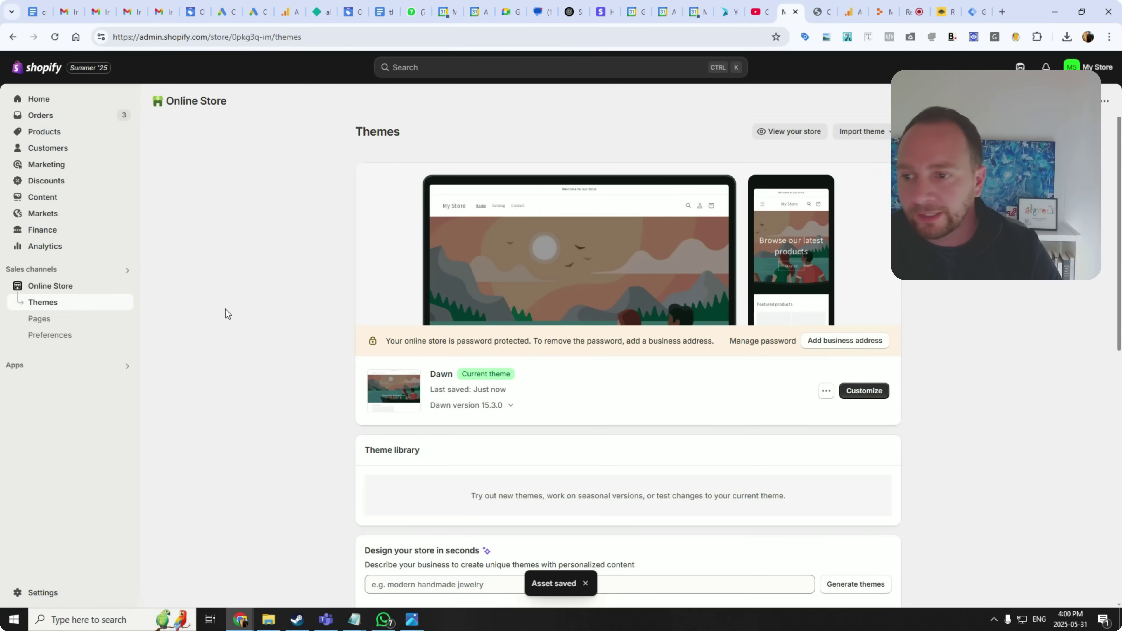
click(38, 594)
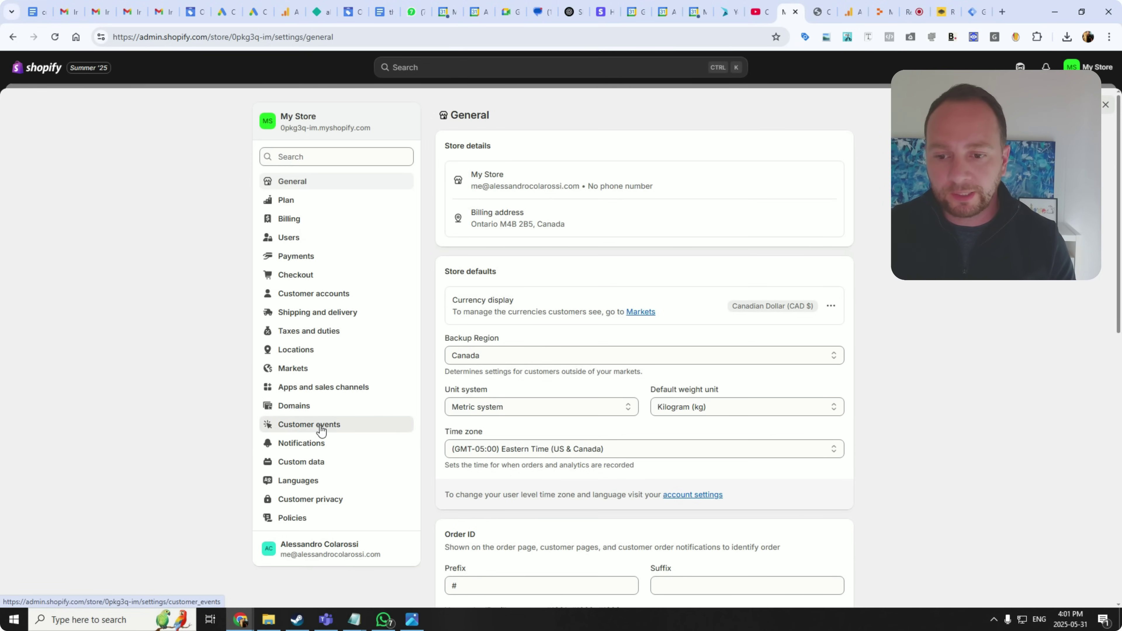
Step: Add a custom pixel named 'GTM (all tags)' under Customer events
click(319, 427)
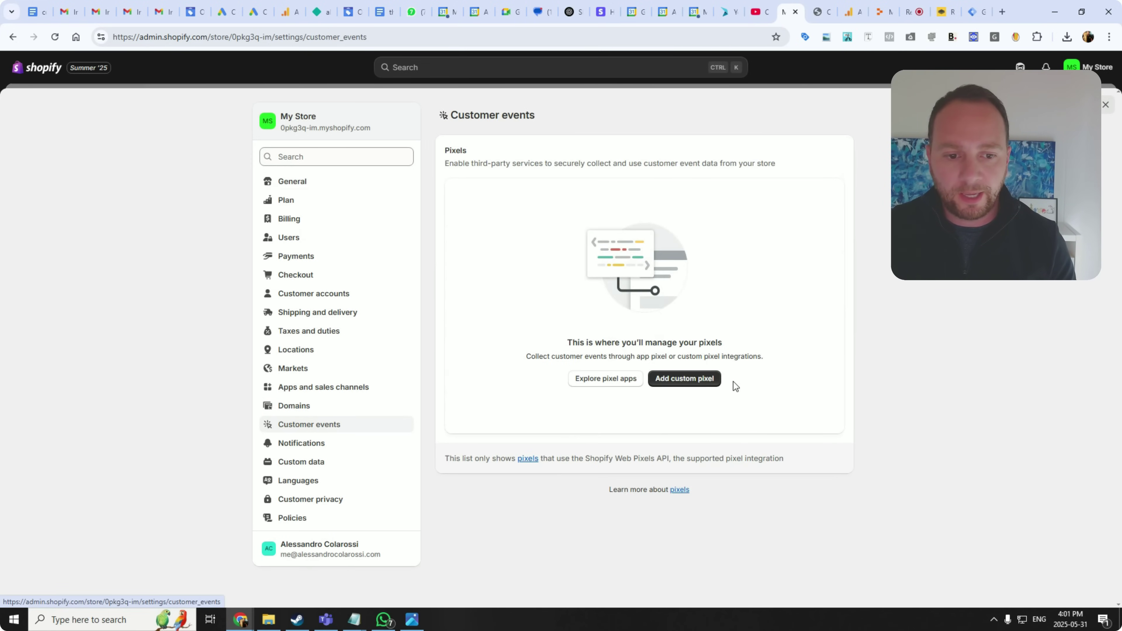
click(712, 378)
click(534, 336)
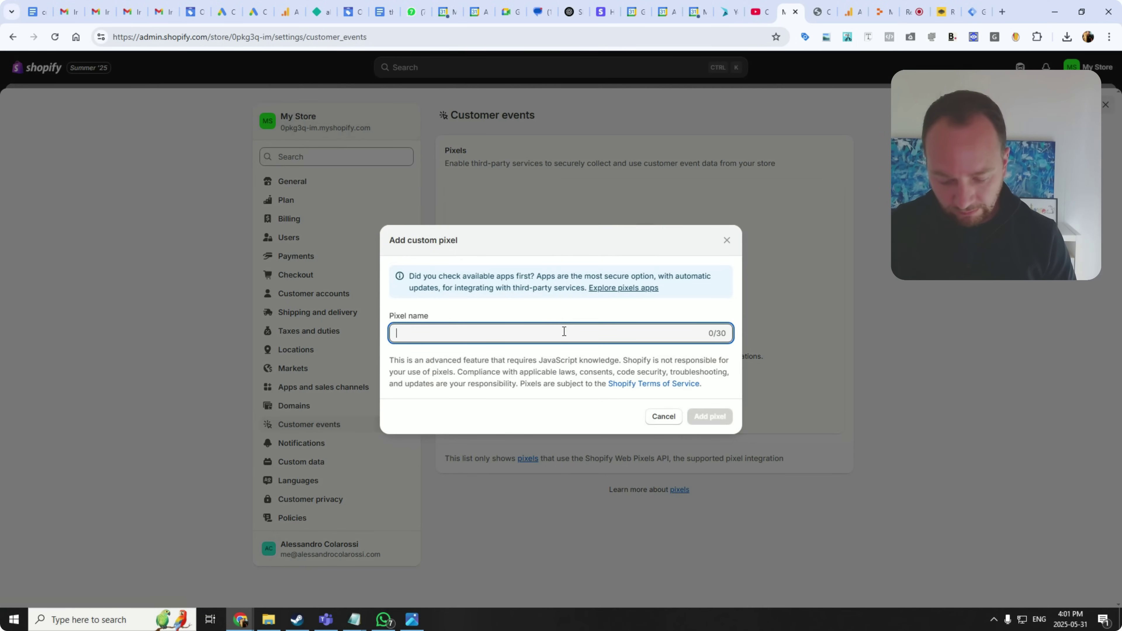
text(g)
key(BackSpace)
text(GT)
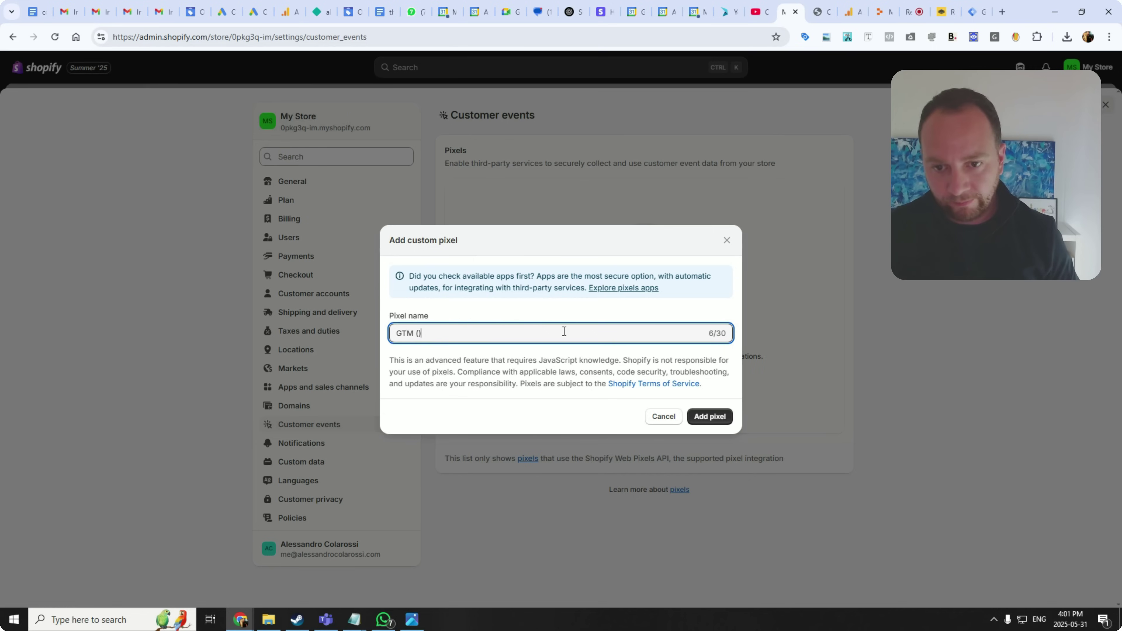
text(M (all tags)
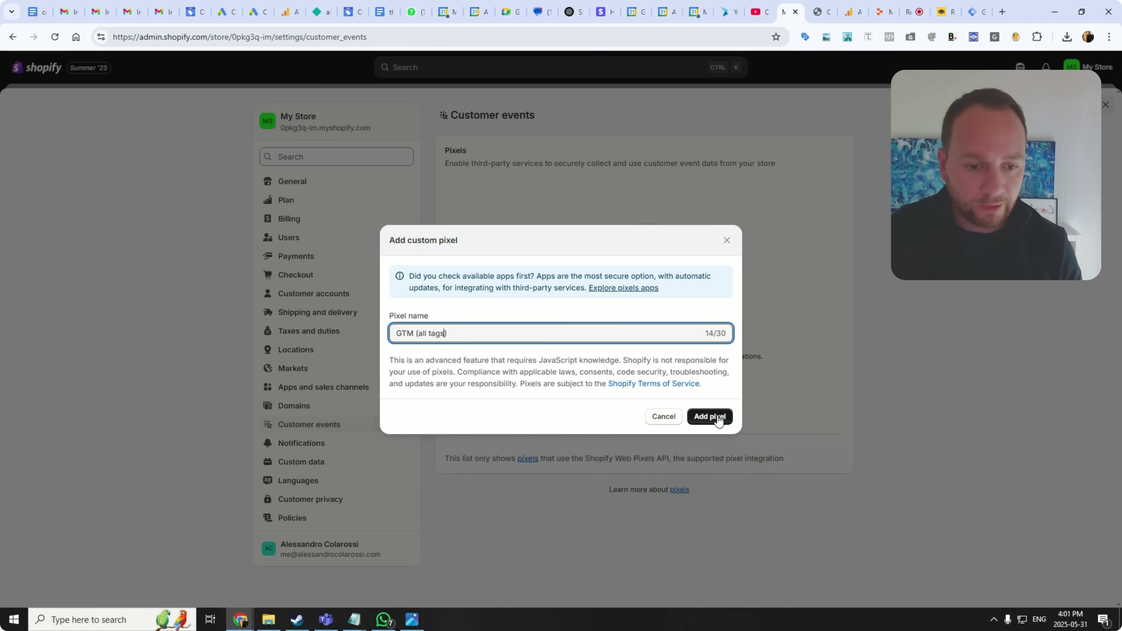
click(711, 416)
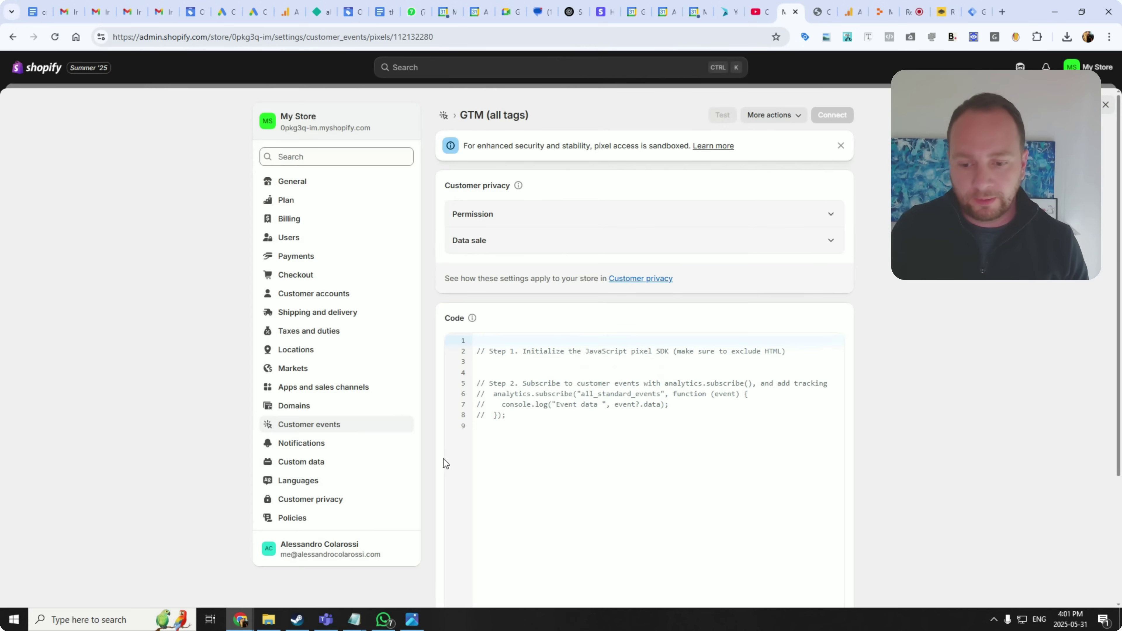
Step: Copy all the code from customer-event-shopify-pixel.txt in the Advanced (Full) download folder
click(272, 621)
click(697, 373)
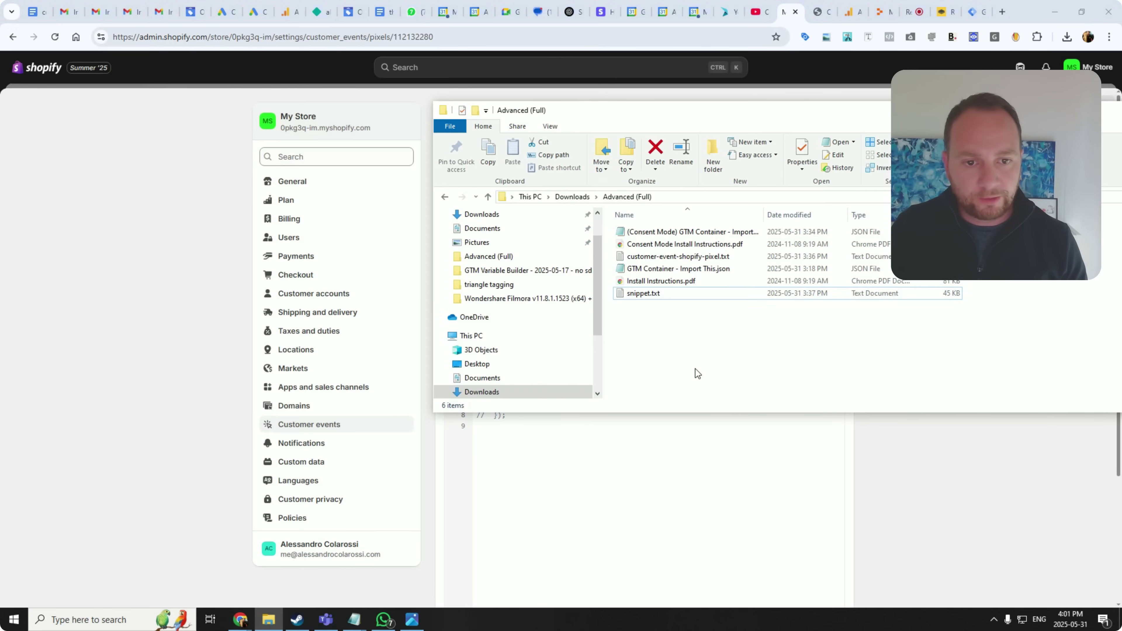
double_click(663, 257)
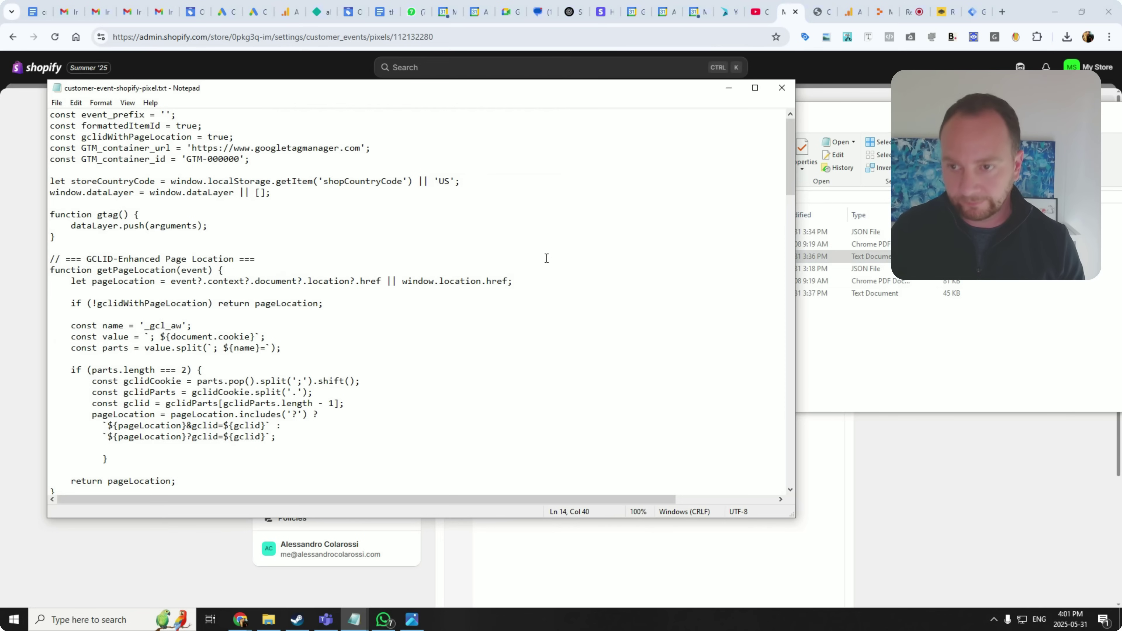
key(ctrl+a)
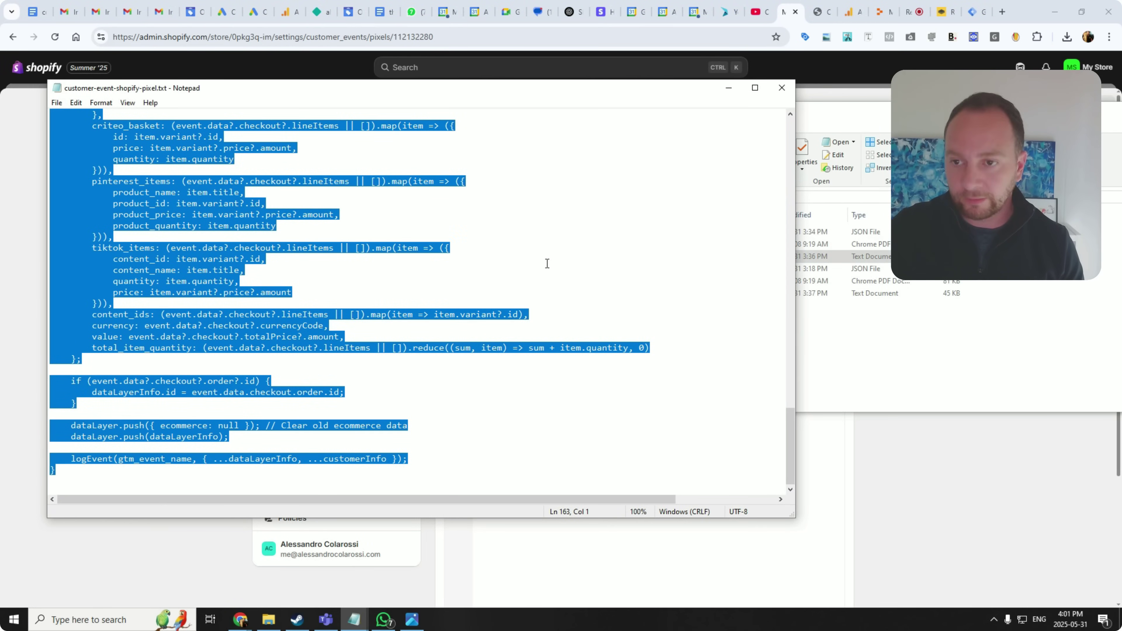
click(782, 88)
Step: Paste the copied GTM script over the pixel's starter code
click(790, 433)
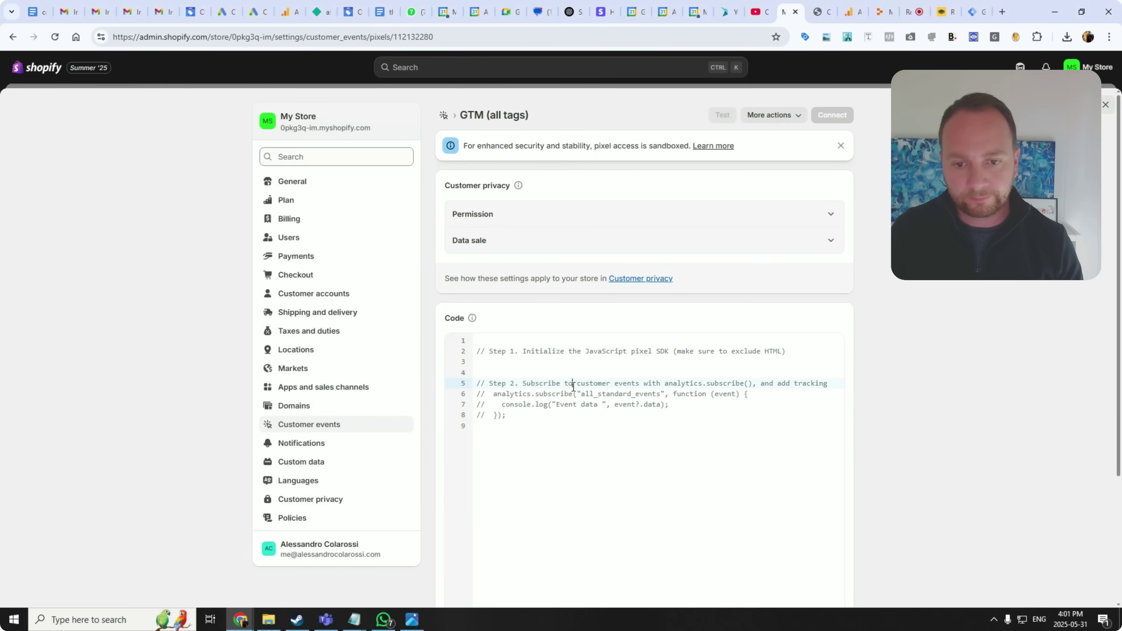
key(ctrl+a)
key(ctrl+v)
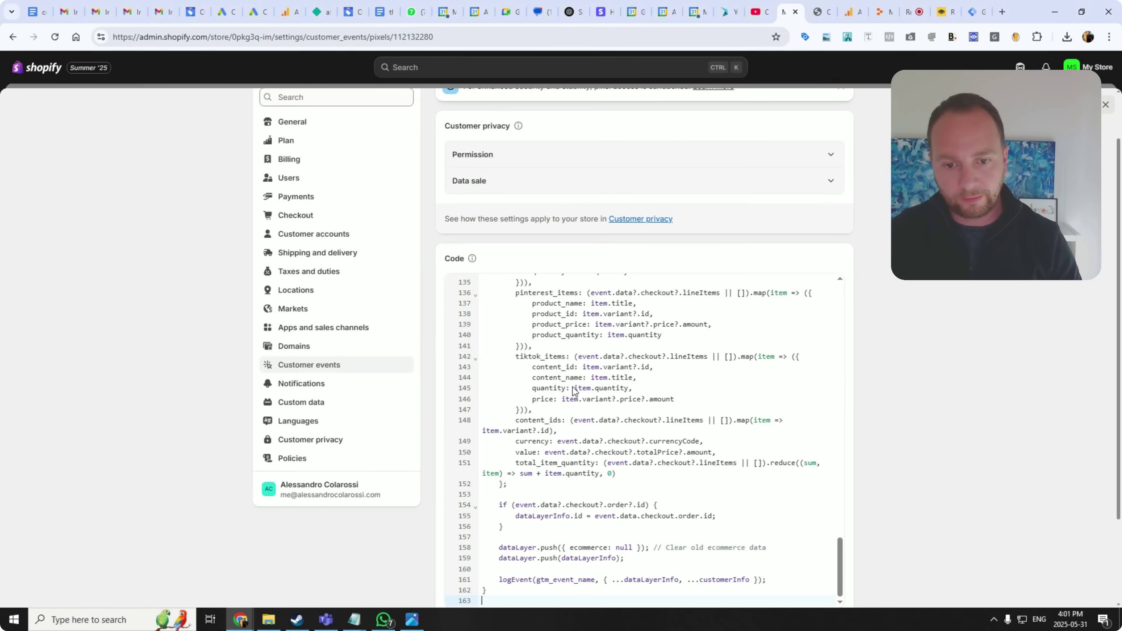
drag(842, 572, 847, 268)
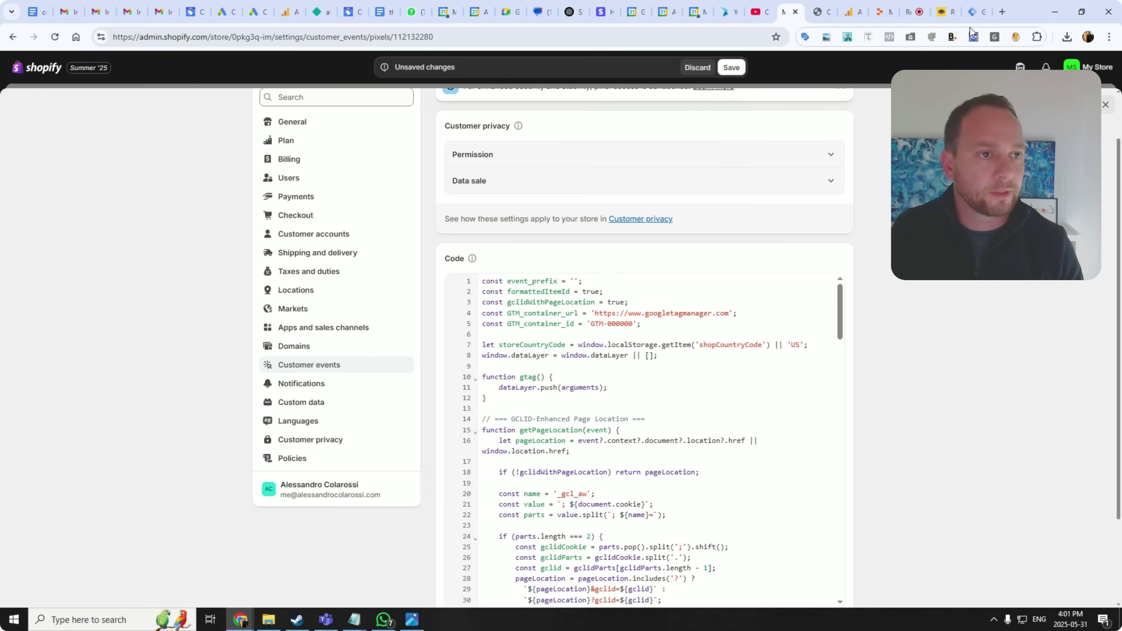
Step: Select and copy the container ID GTM-WX4D5QL9 from the Tag Manager header
click(975, 10)
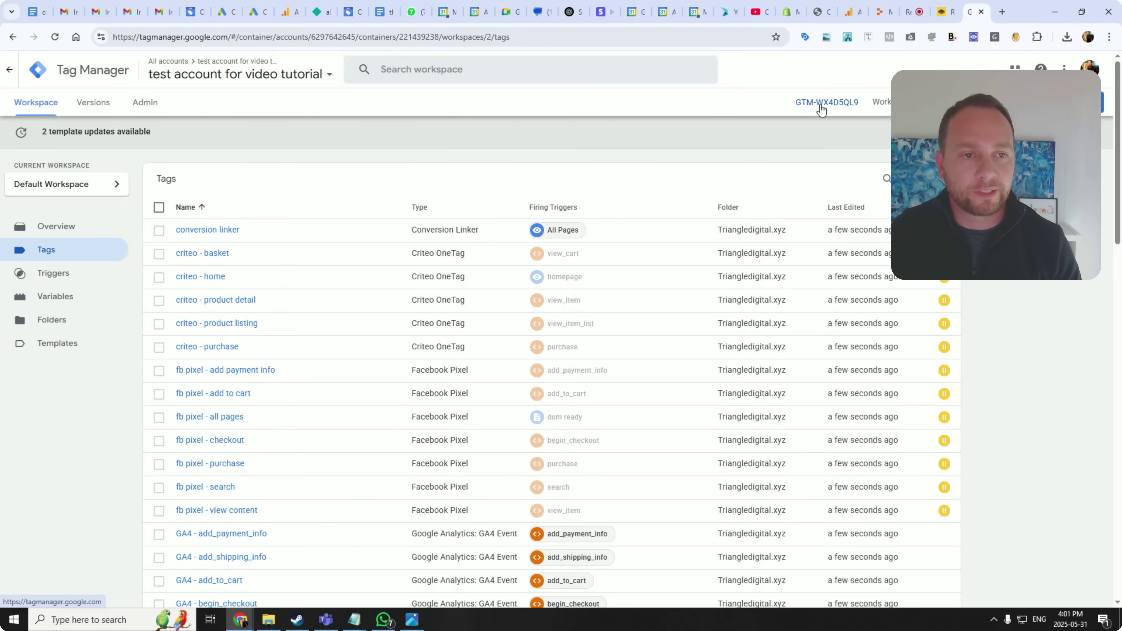
drag(871, 104, 816, 102)
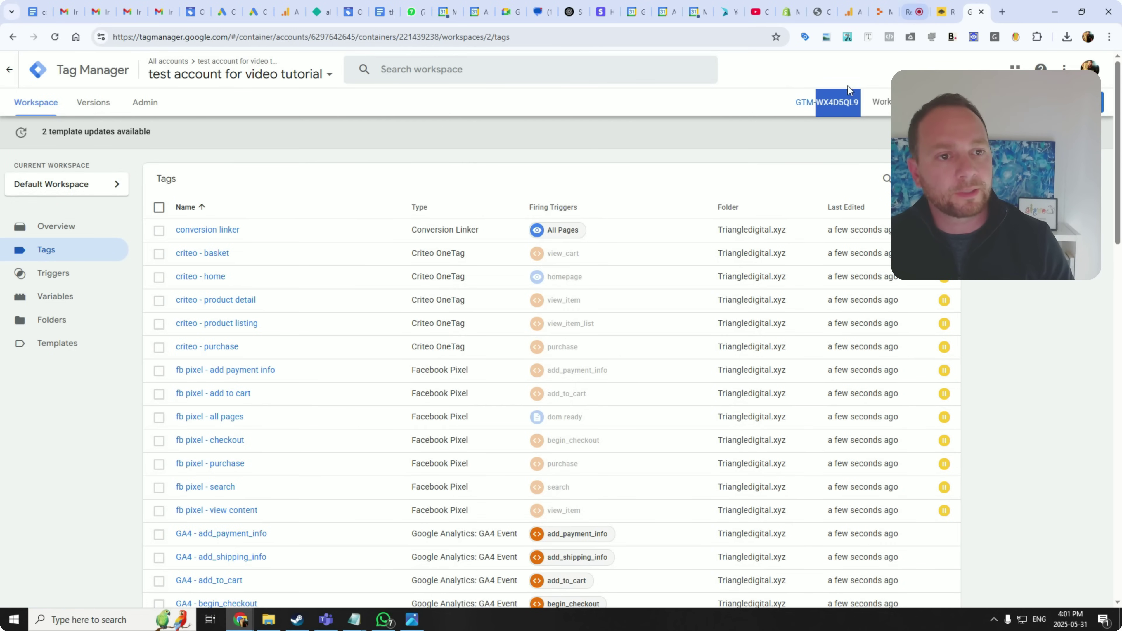
Step: Replace the GTM-000000 placeholder on line 5 with GTM-WX4D5QL9 and verify the pasted ID
click(787, 12)
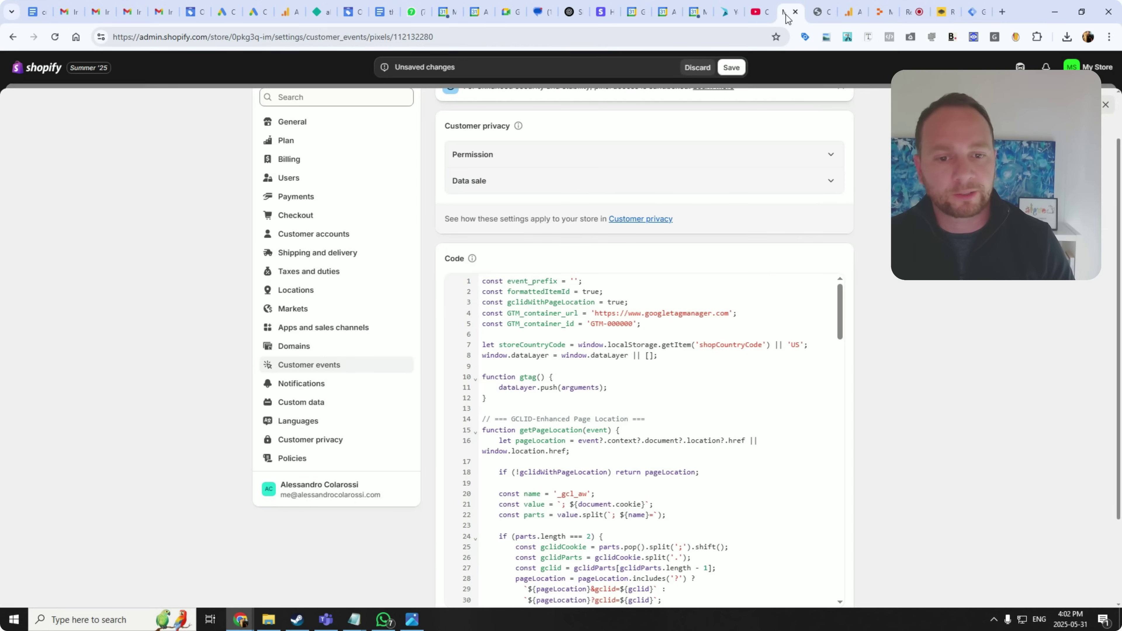
drag(591, 324, 633, 324)
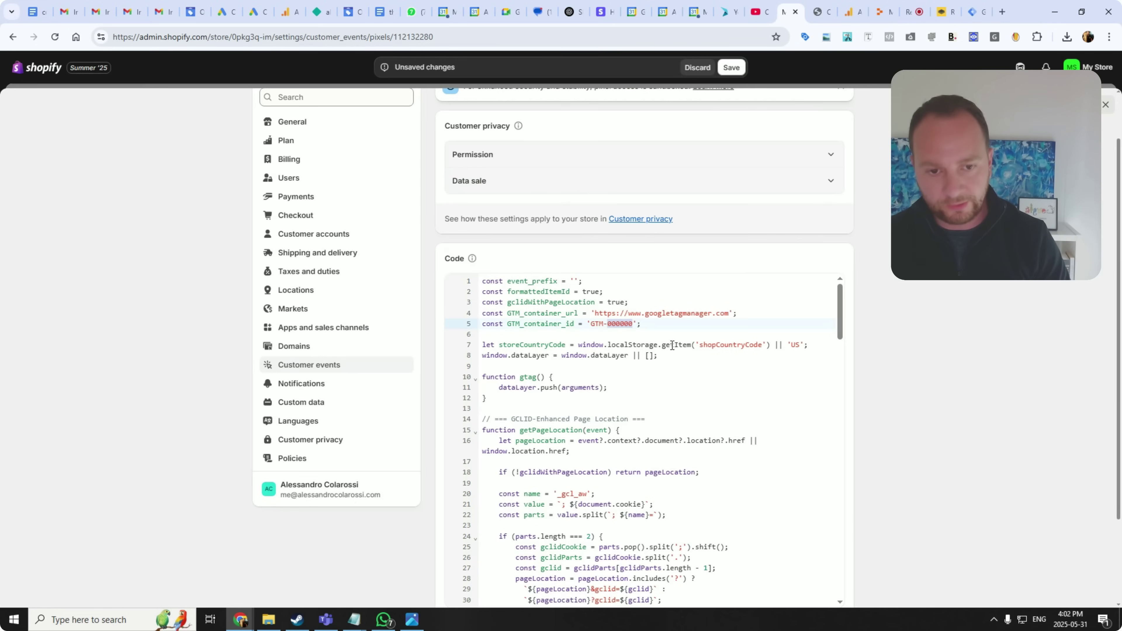
text(GTM-WX4D5QL9)
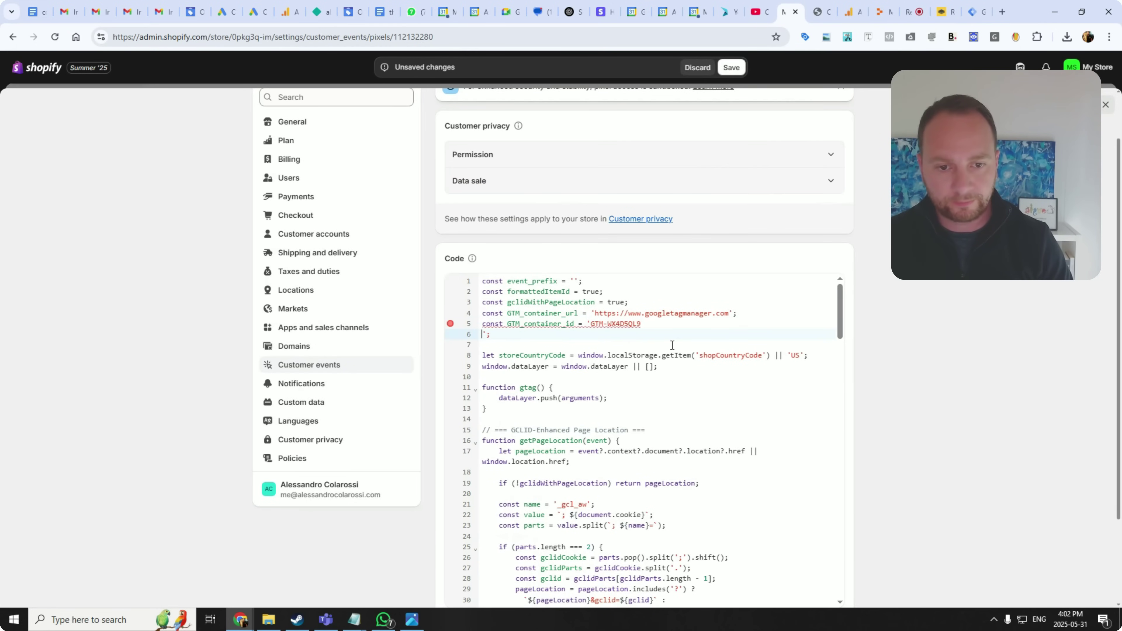
key(BackSpace)
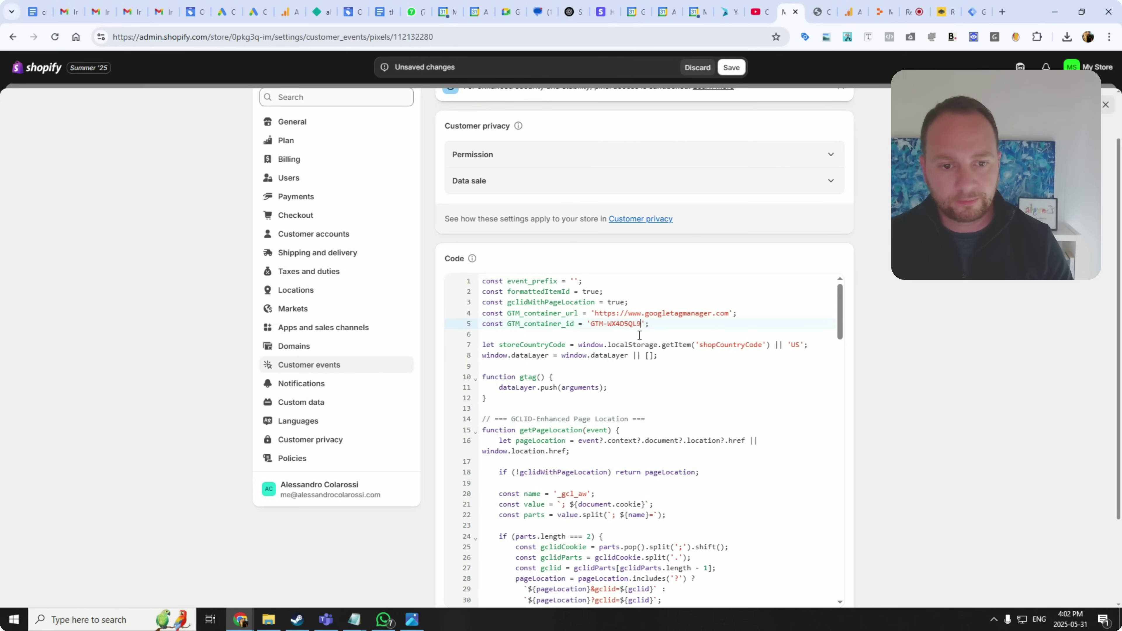
key(ctrl+plus)
key(ctrl+plus)
key(ctrl+plus)
scroll(701, 517, down, 3)
scroll(698, 516, up, 3)
key(ctrl+plus)
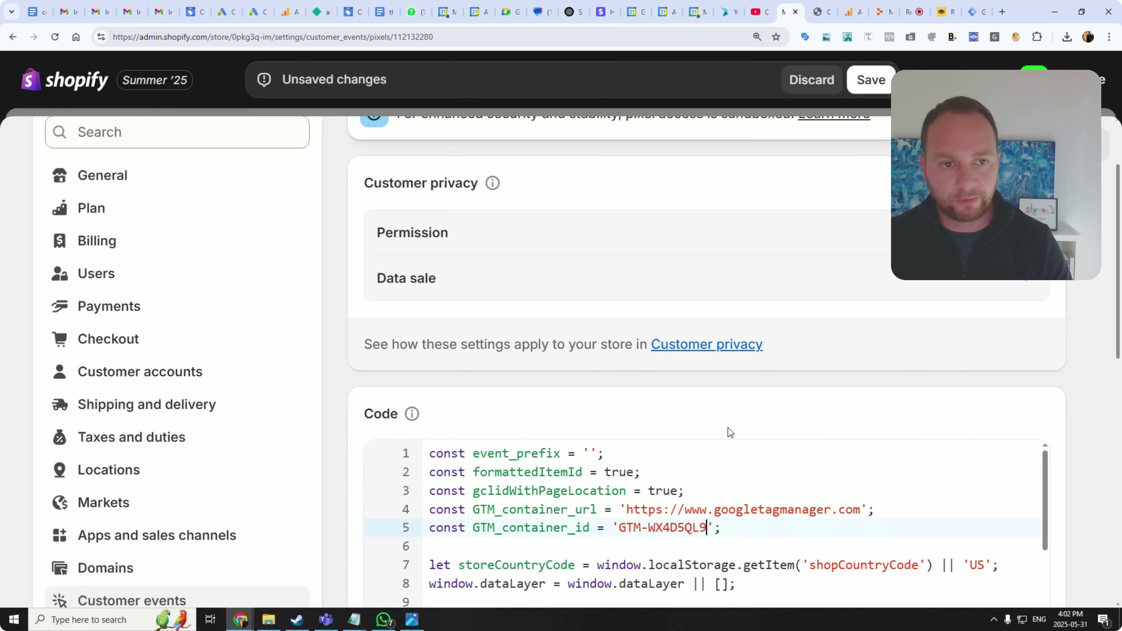
key(ctrl+minus)
key(ctrl+minus)
key(ctrl+minus)
key(ctrl+minus)
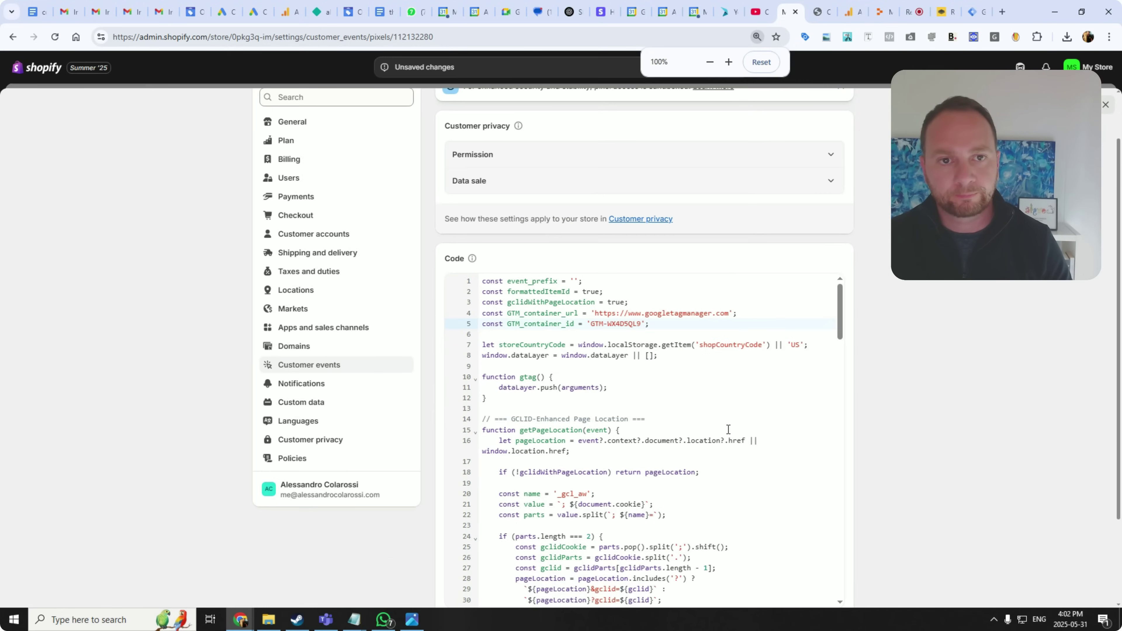
click(817, 345)
scroll(857, 201, up, 2)
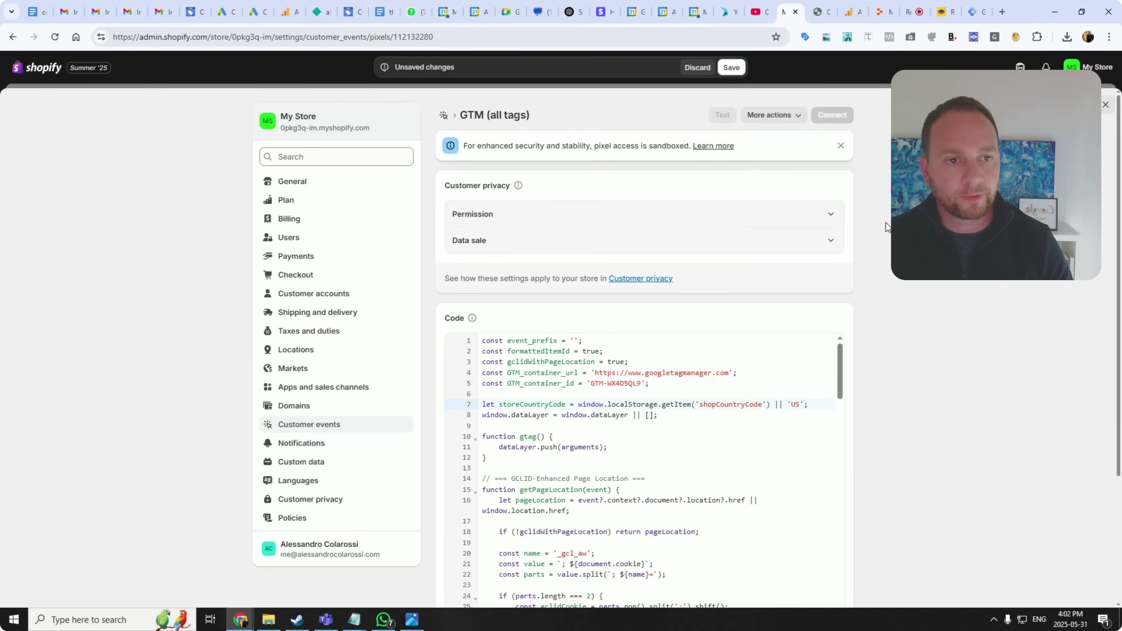
Step: Save the GTM (all tags) pixel and connect it to the store
click(731, 68)
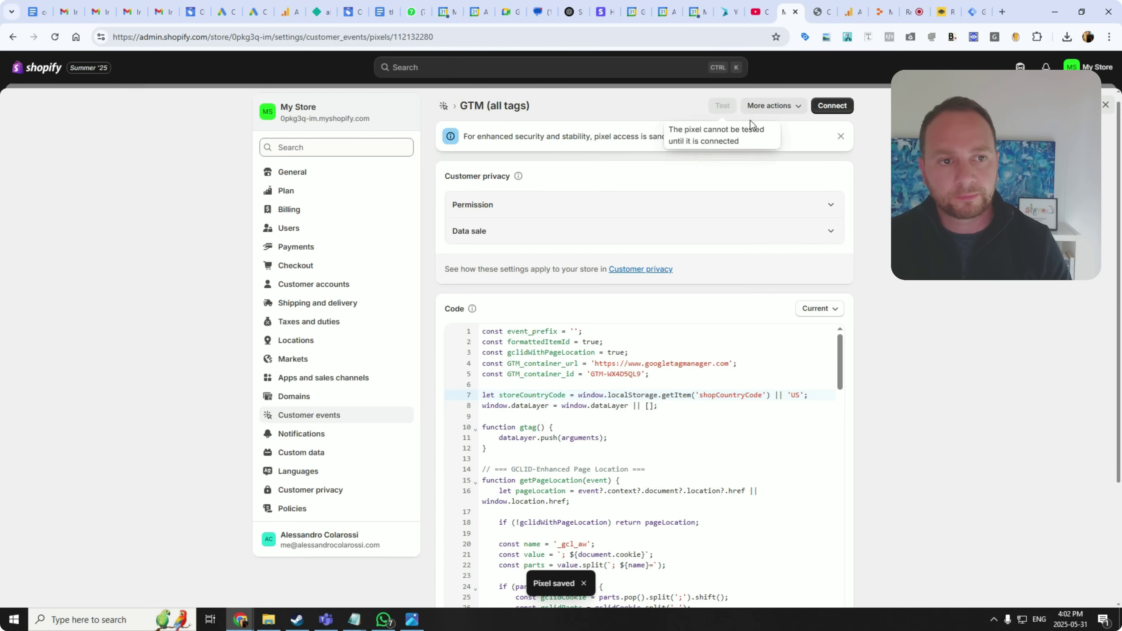
click(837, 107)
click(730, 366)
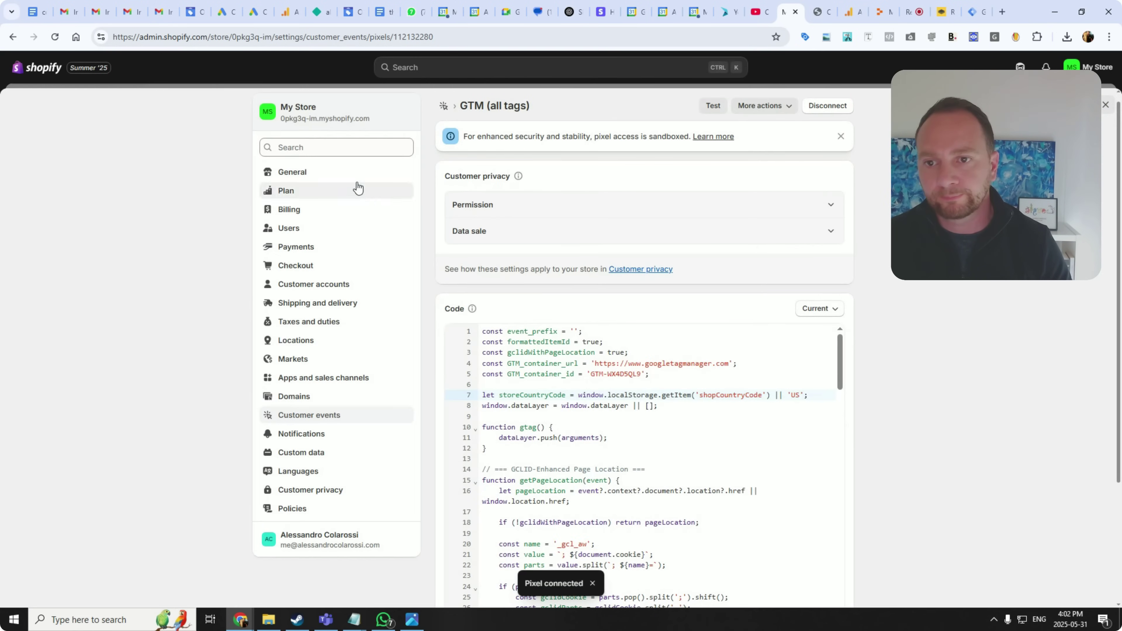
Step: Close Shopify settings and open the '[G-REPLACE] ga4 - measurement id' constant in Tag Manager
click(1107, 105)
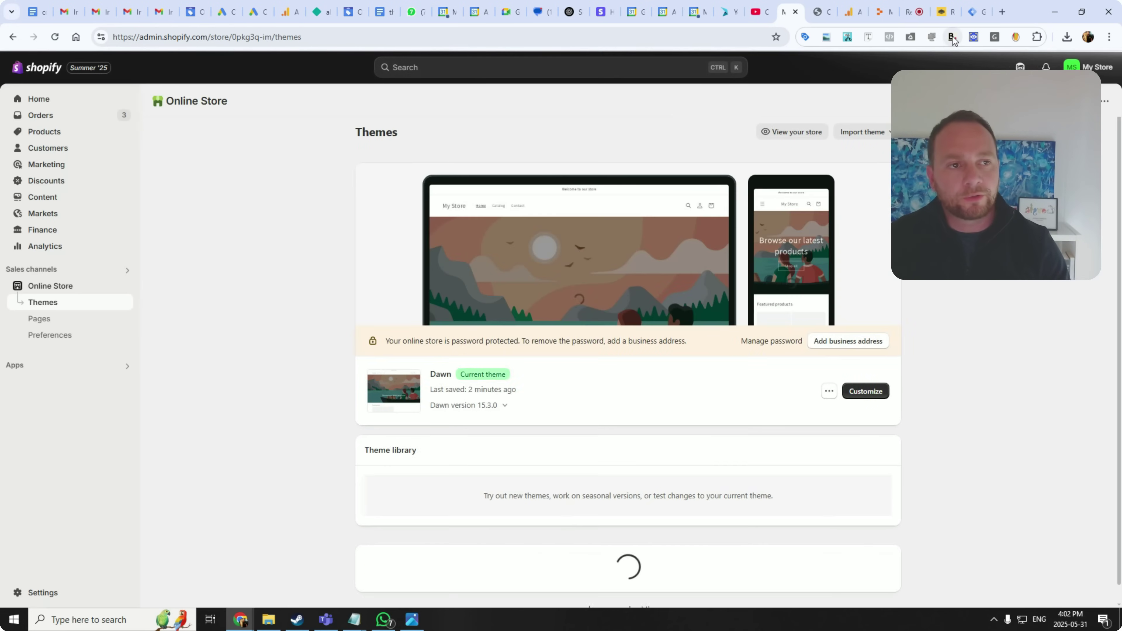
click(969, 13)
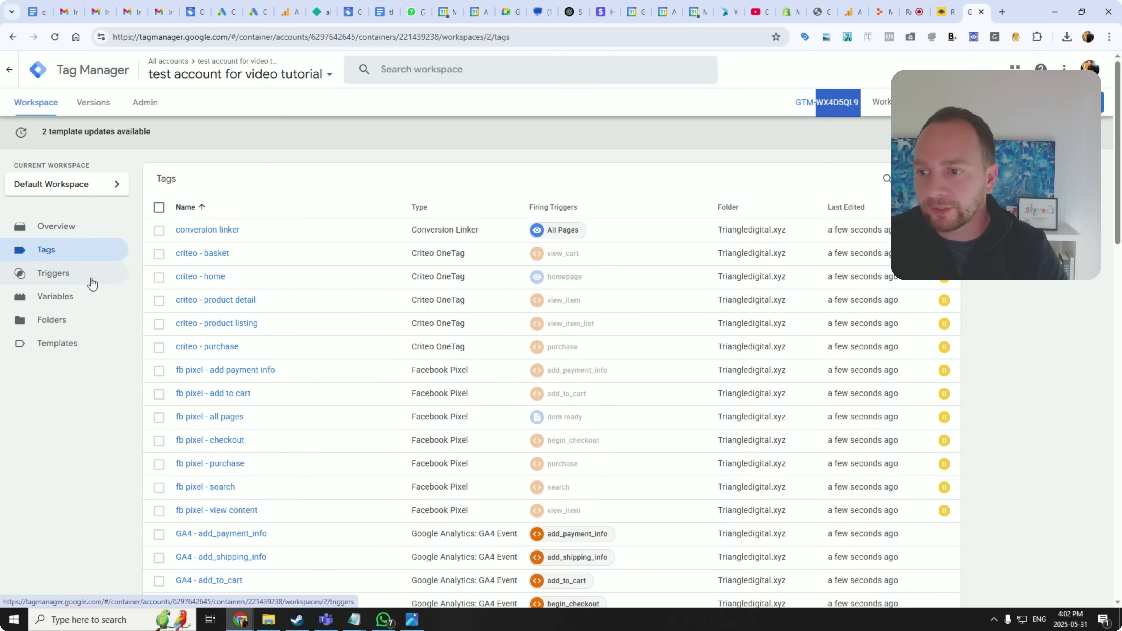
click(73, 303)
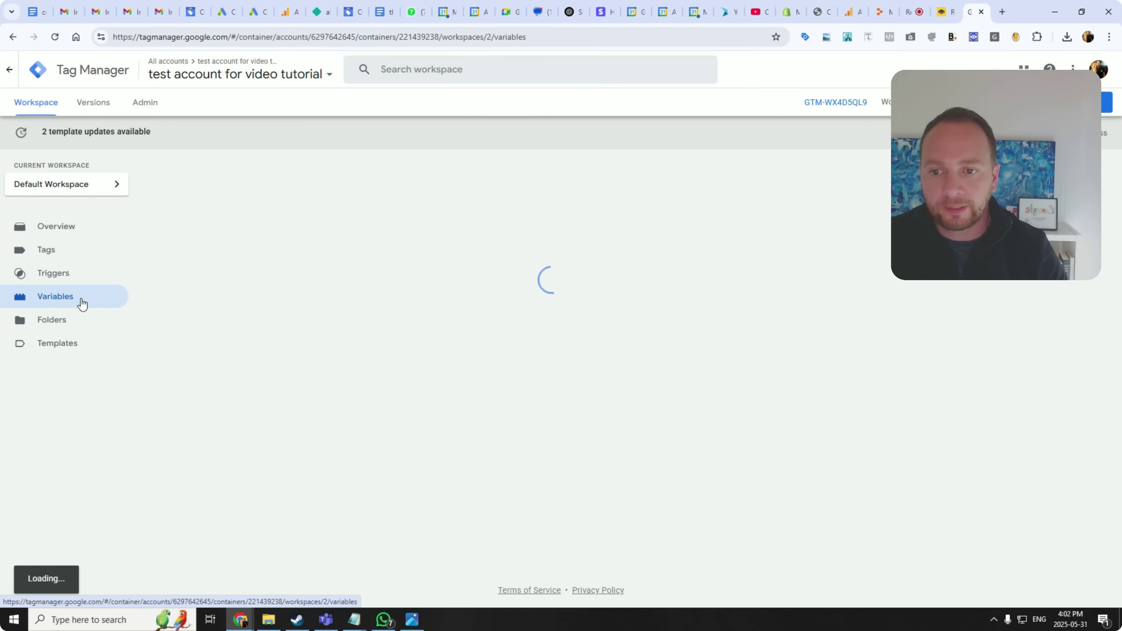
scroll(343, 402, down, 18)
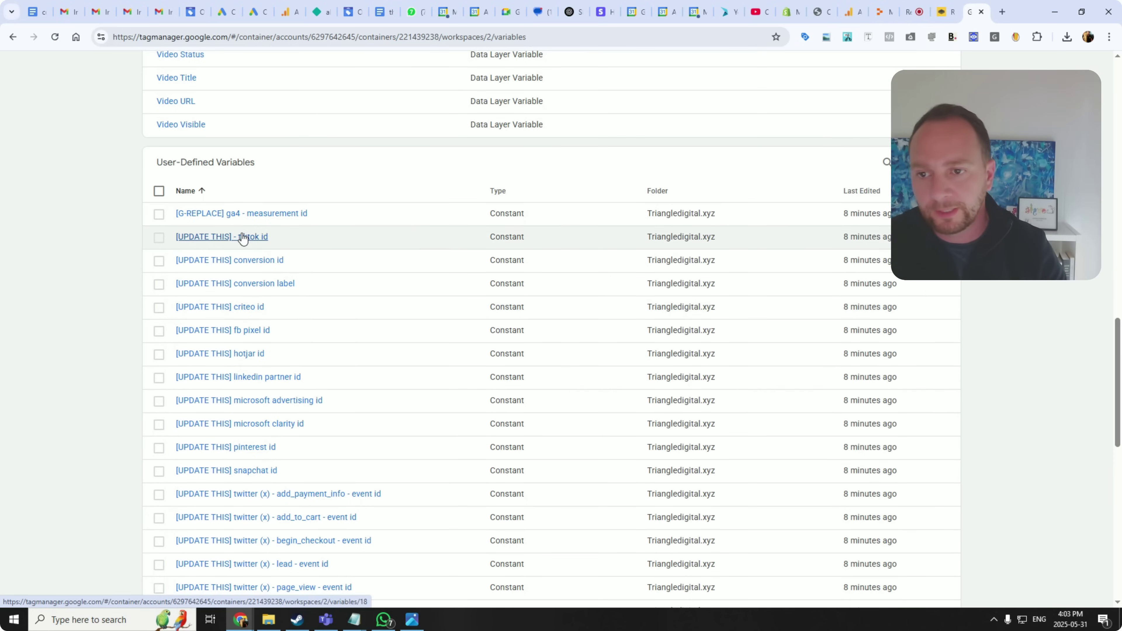
click(245, 214)
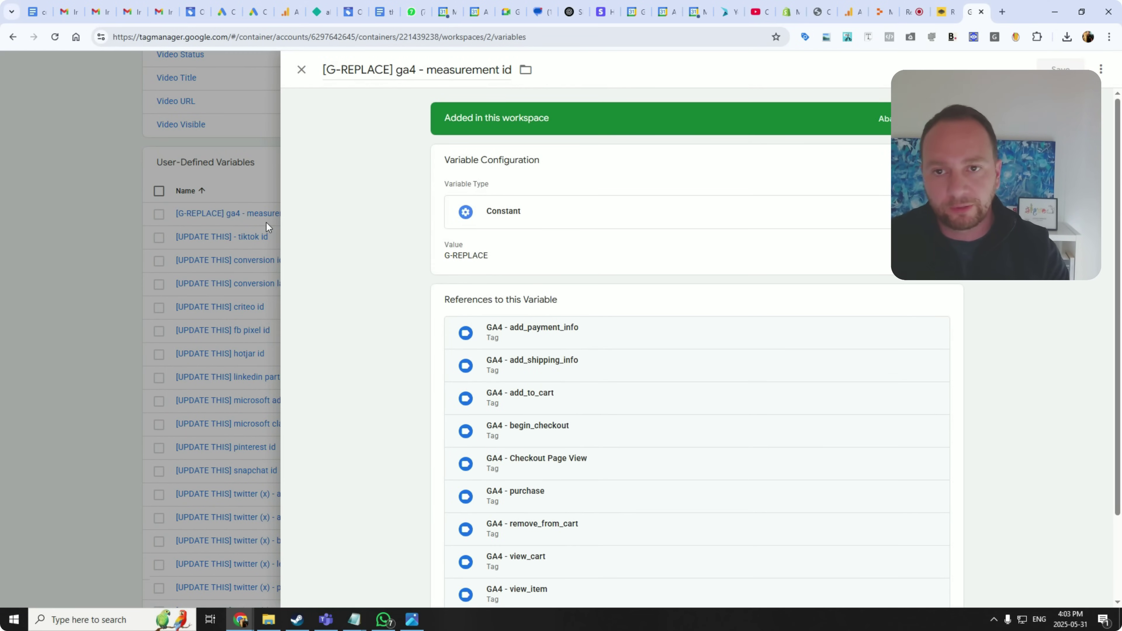
Step: Copy the Test Website stream's measurement ID from Analytics Admin > Data streams
click(841, 10)
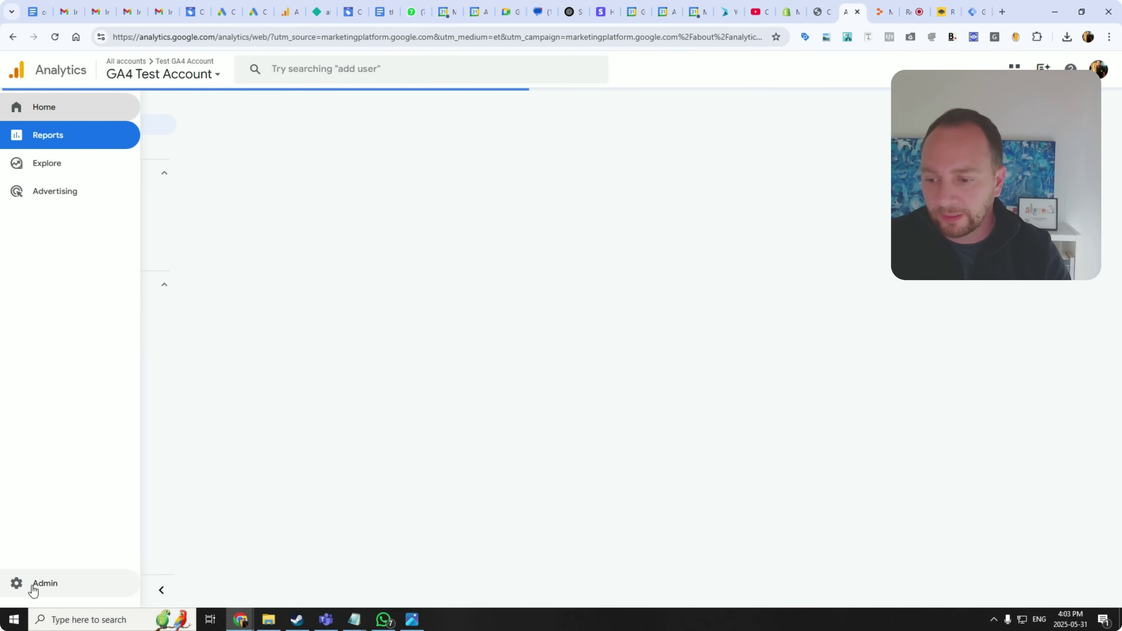
click(39, 584)
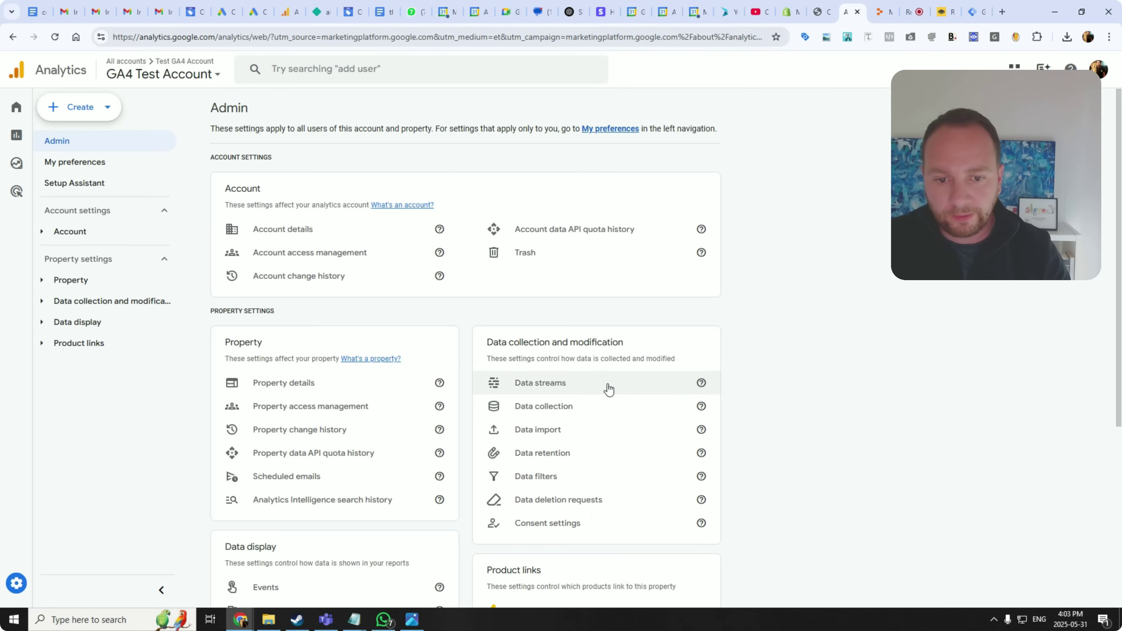
click(606, 388)
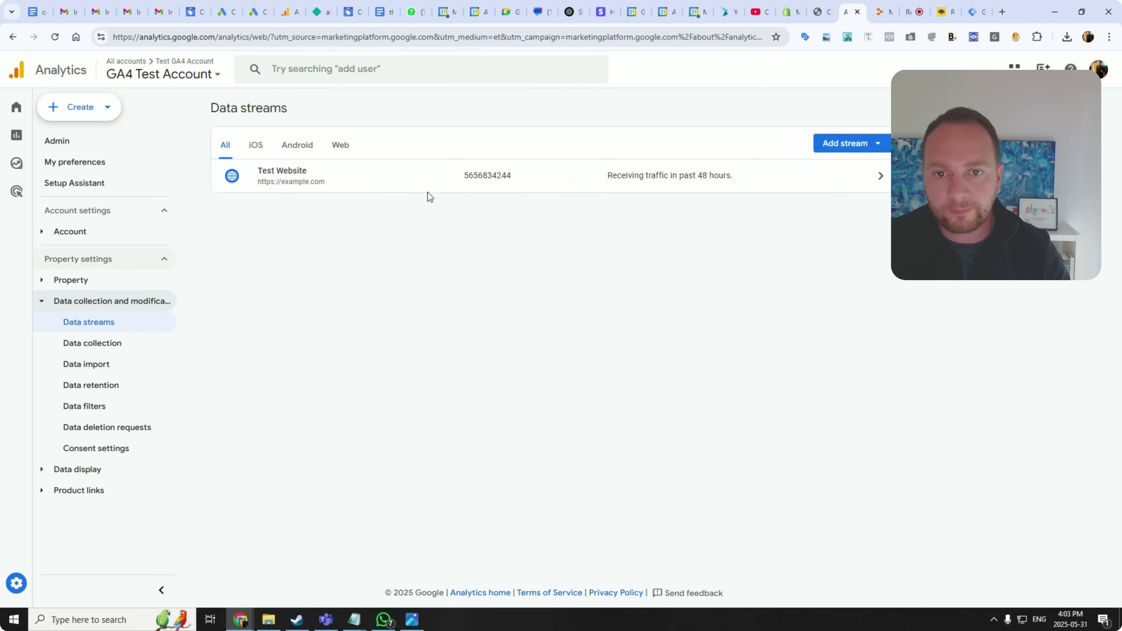
click(422, 180)
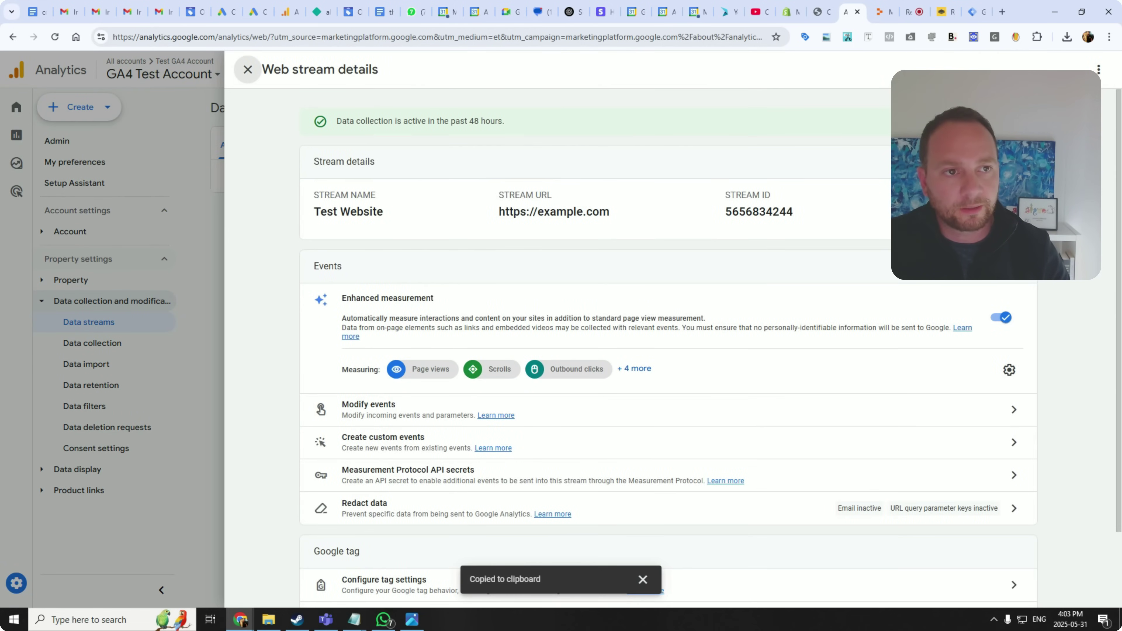
click(247, 69)
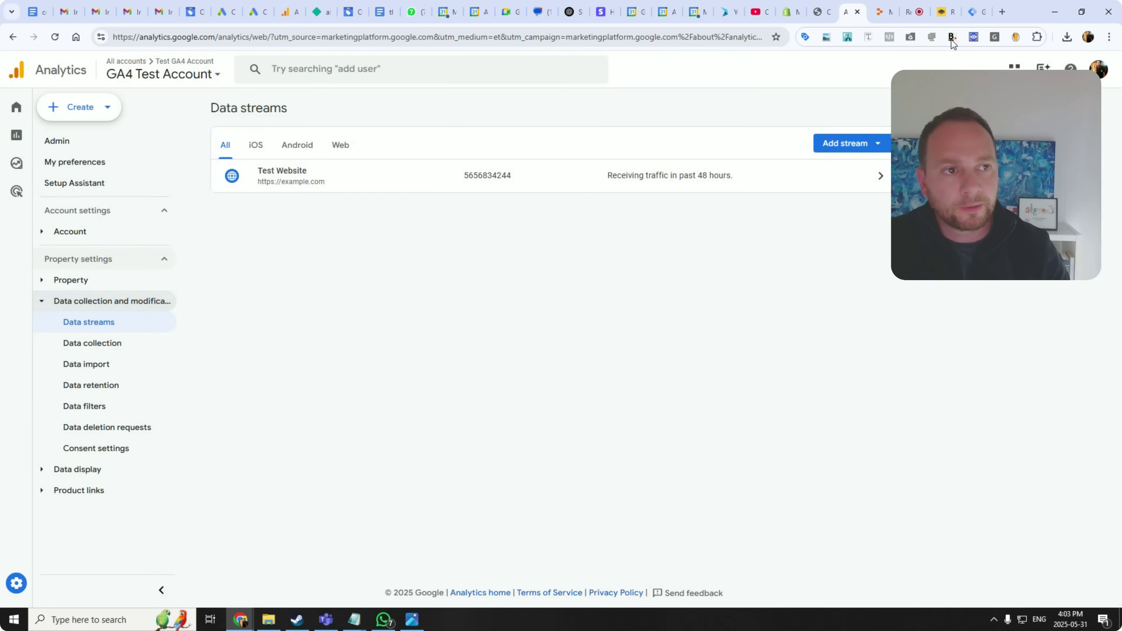
Step: Reopen the ga4 measurement id variable and paste the measurement ID over G-REPLACE in its name
click(971, 17)
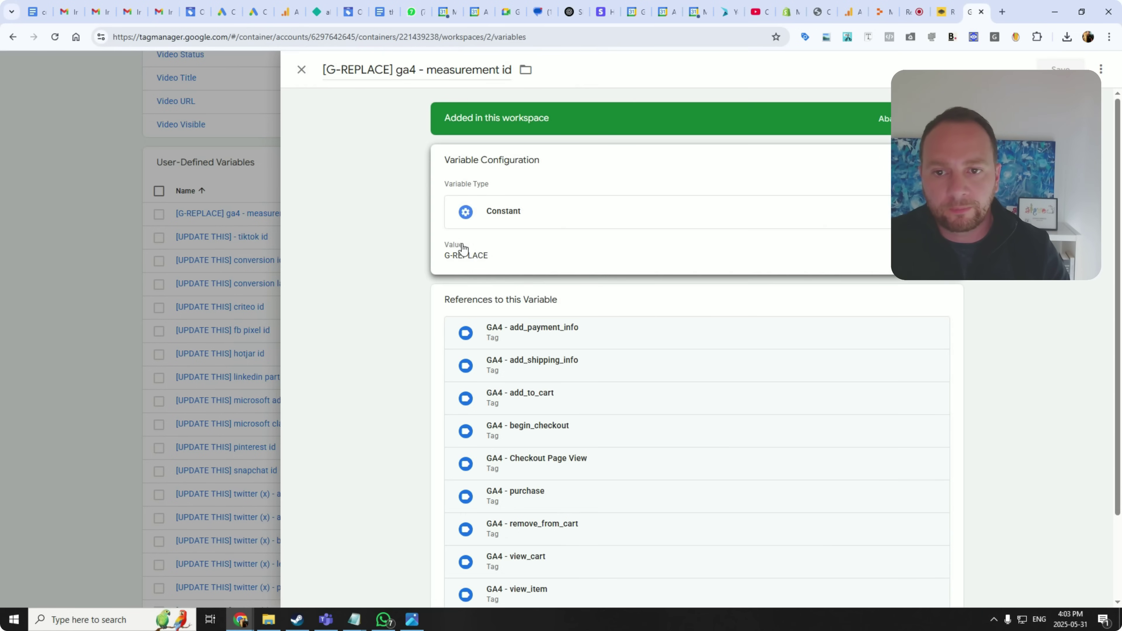
click(299, 70)
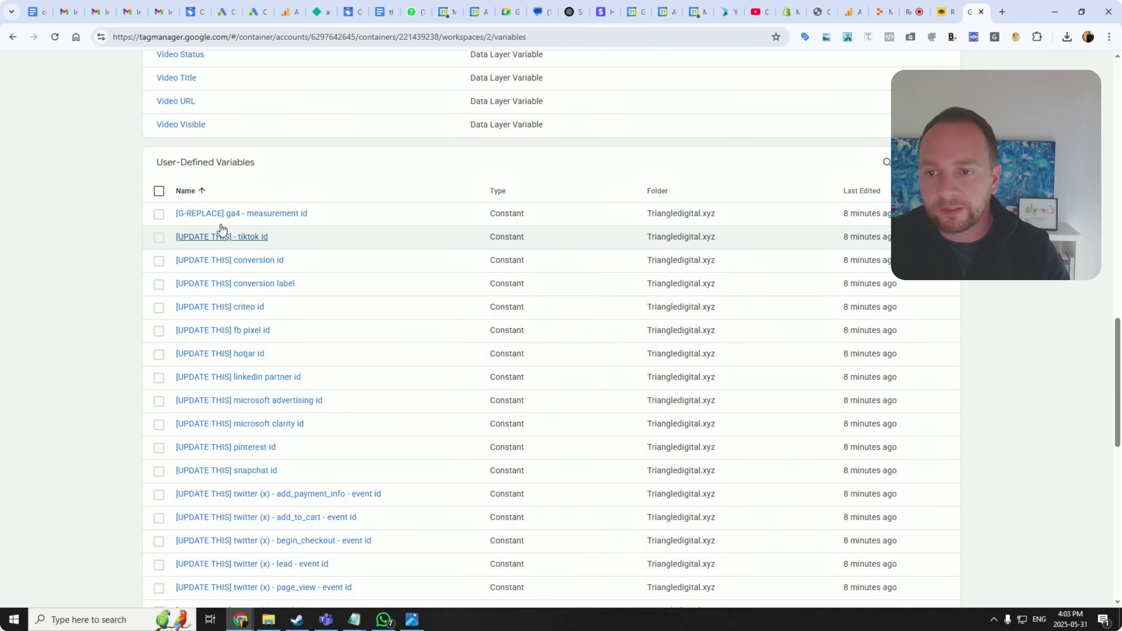
click(244, 215)
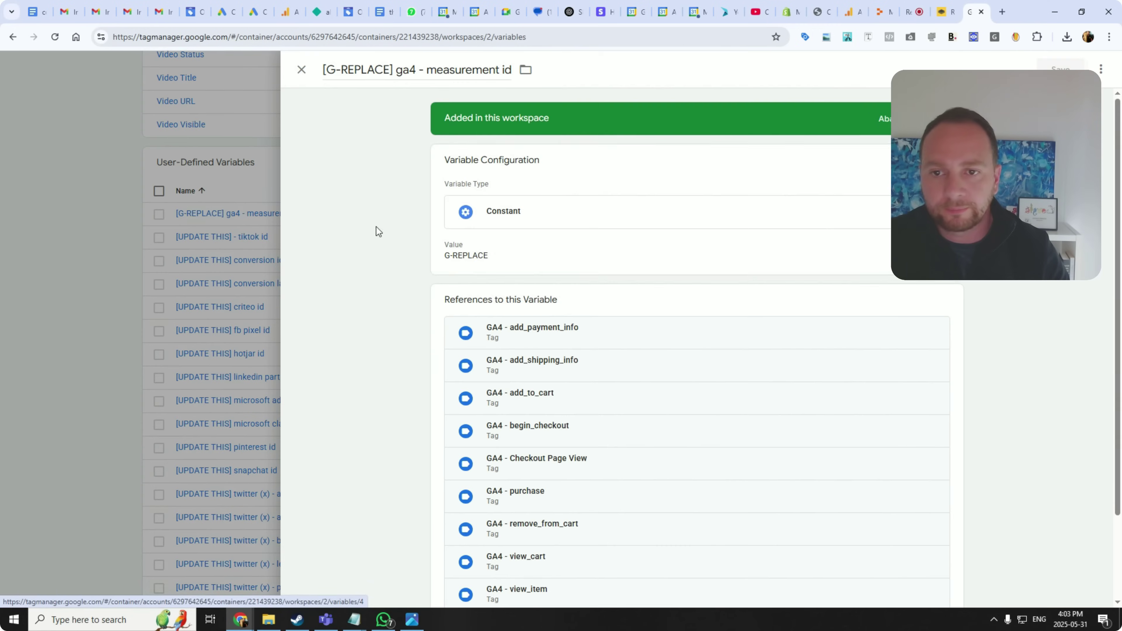
click(375, 71)
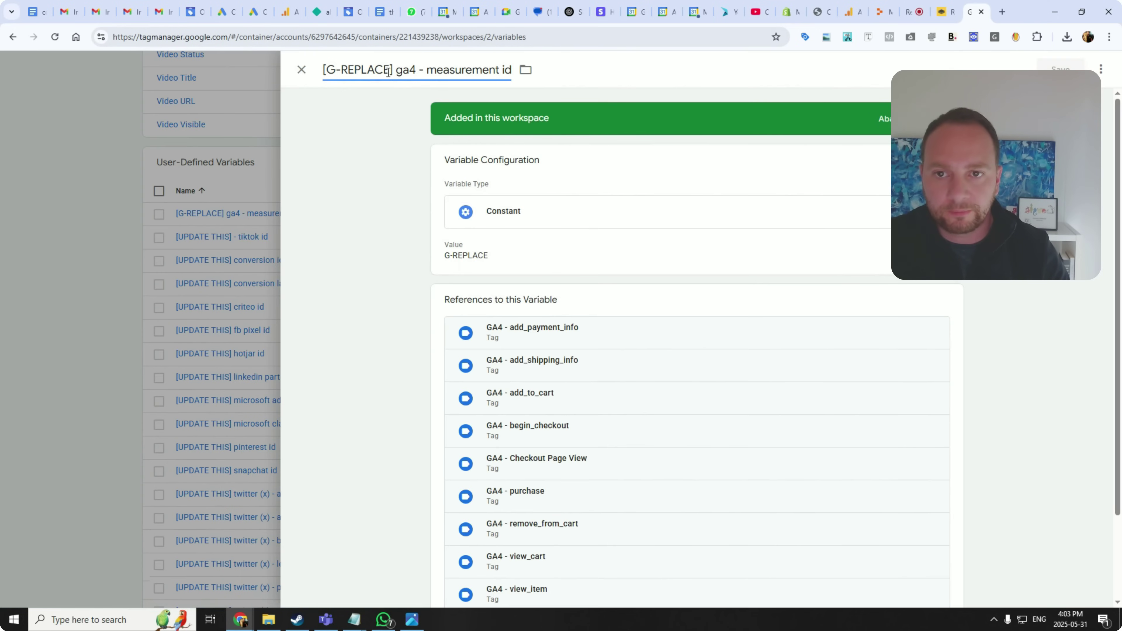
drag(388, 71, 326, 61)
text(G-GMQEYY8LYD)
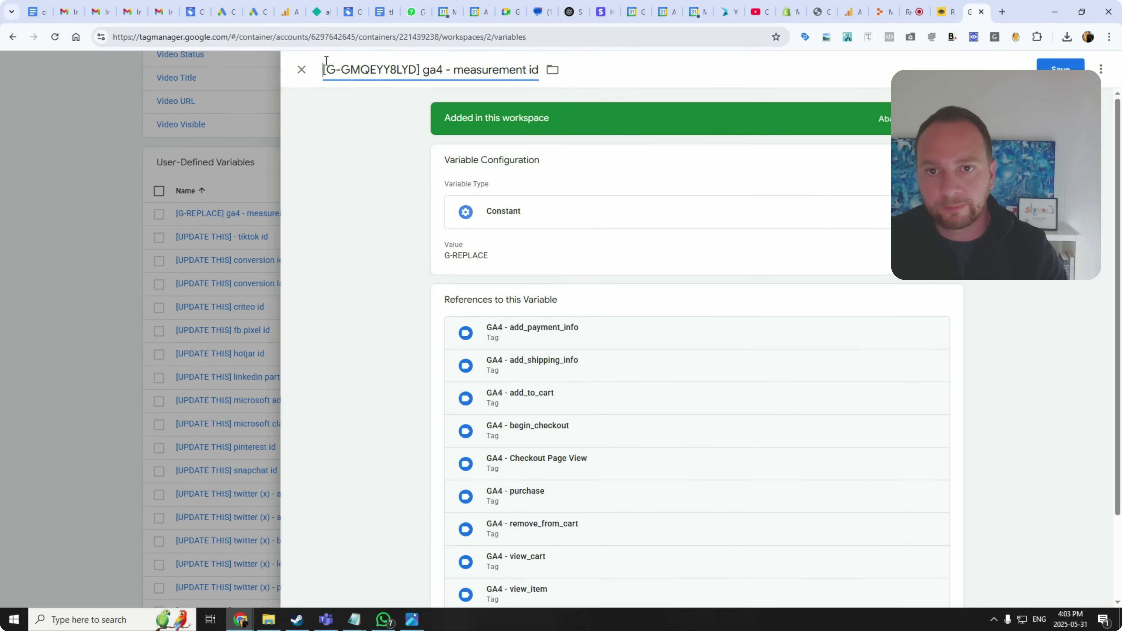
Step: Set the variable's value to G-GMQEYY8LYD and save it
click(504, 265)
mouse_move(502, 278)
mouse_down()
mouse_move(412, 268)
mouse_move(514, 278)
mouse_up()
click(486, 263)
text(G-GMQEYY8LYD)
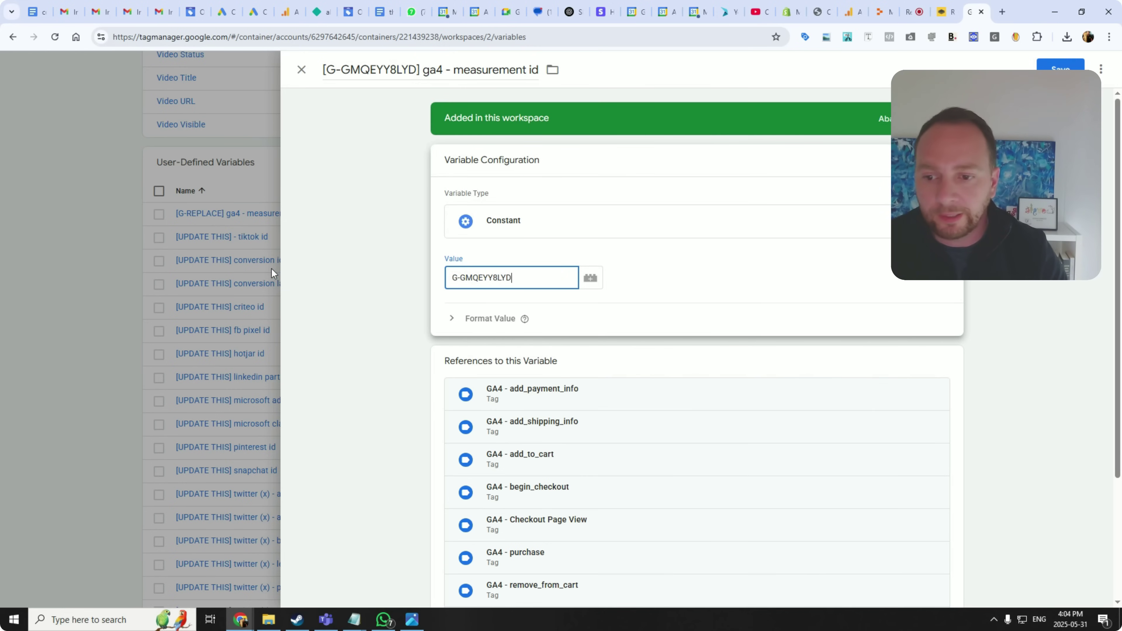
key(ctrl+s)
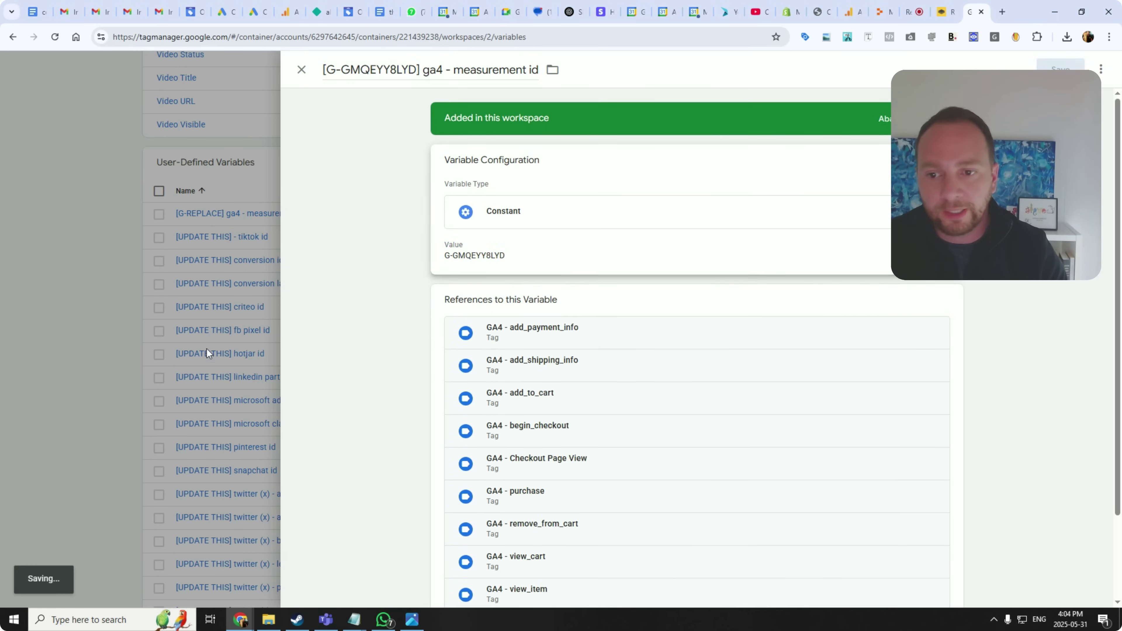
Step: Scroll the variables list to confirm the renamed measurement id variable, then return to the top
scroll(242, 306, down, 4)
scroll(242, 309, down, 10)
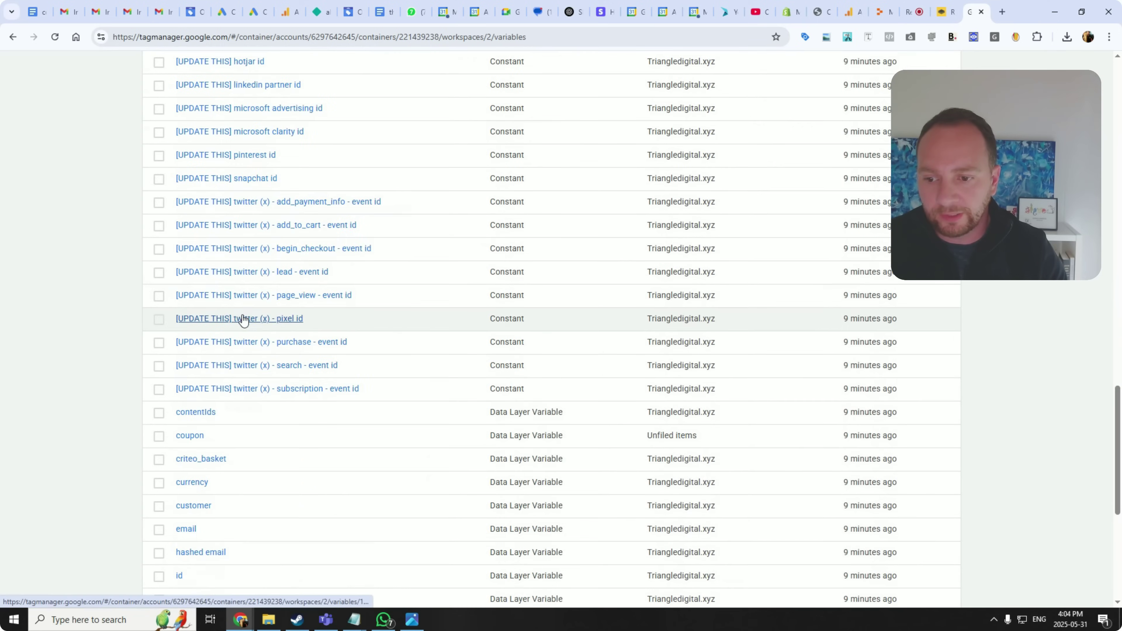
scroll(244, 327, up, 8)
scroll(244, 342, up, 4)
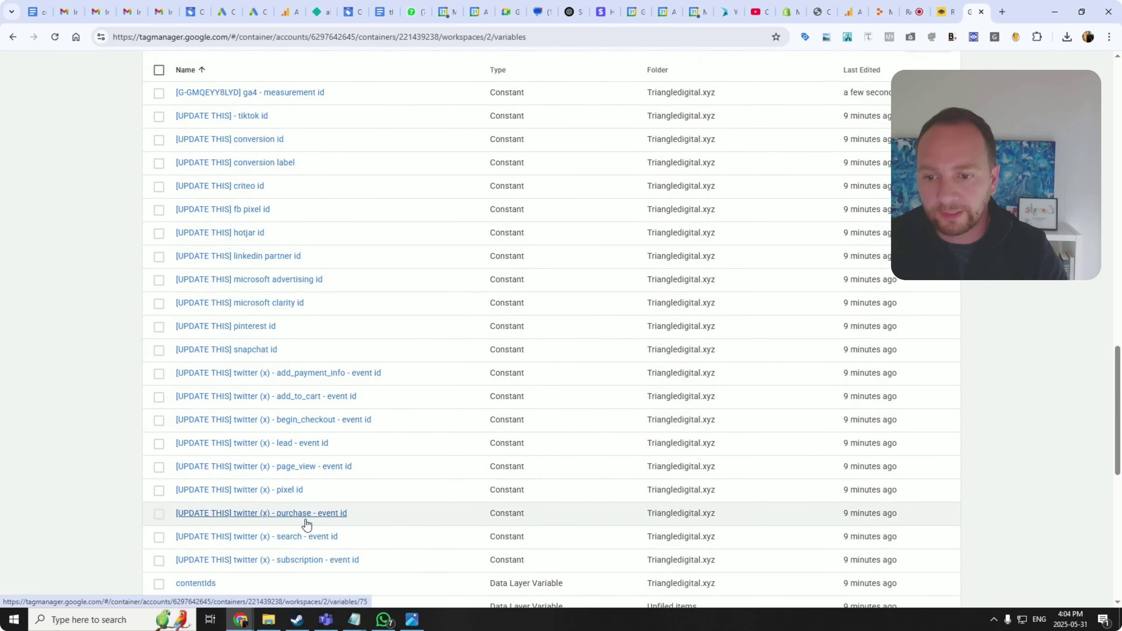
scroll(192, 271, up, 3)
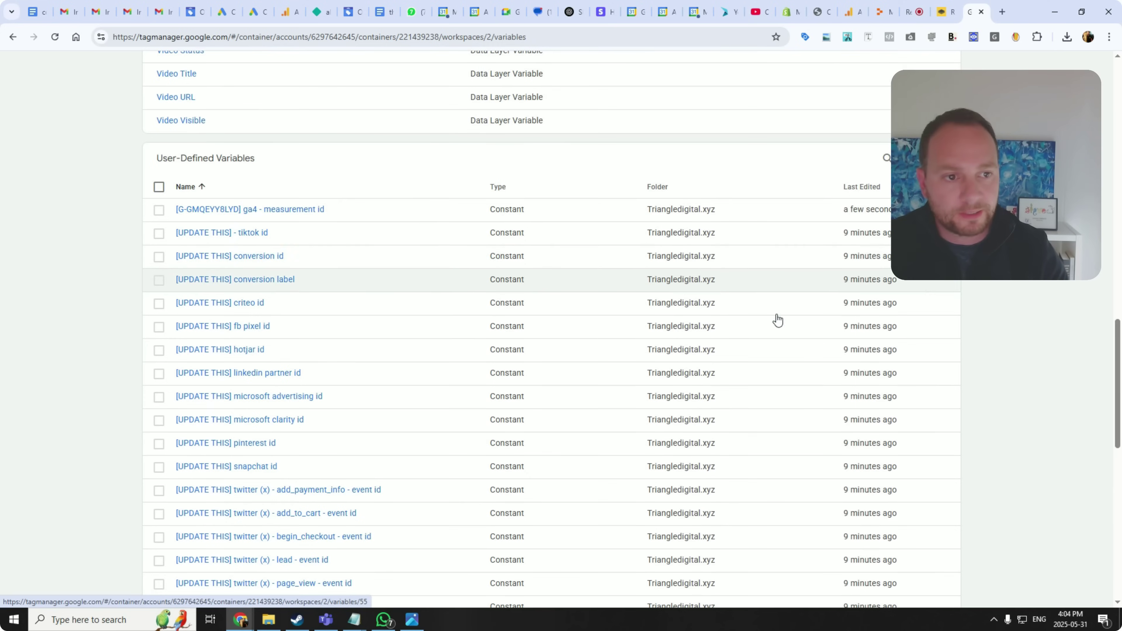
scroll(785, 337, up, 20)
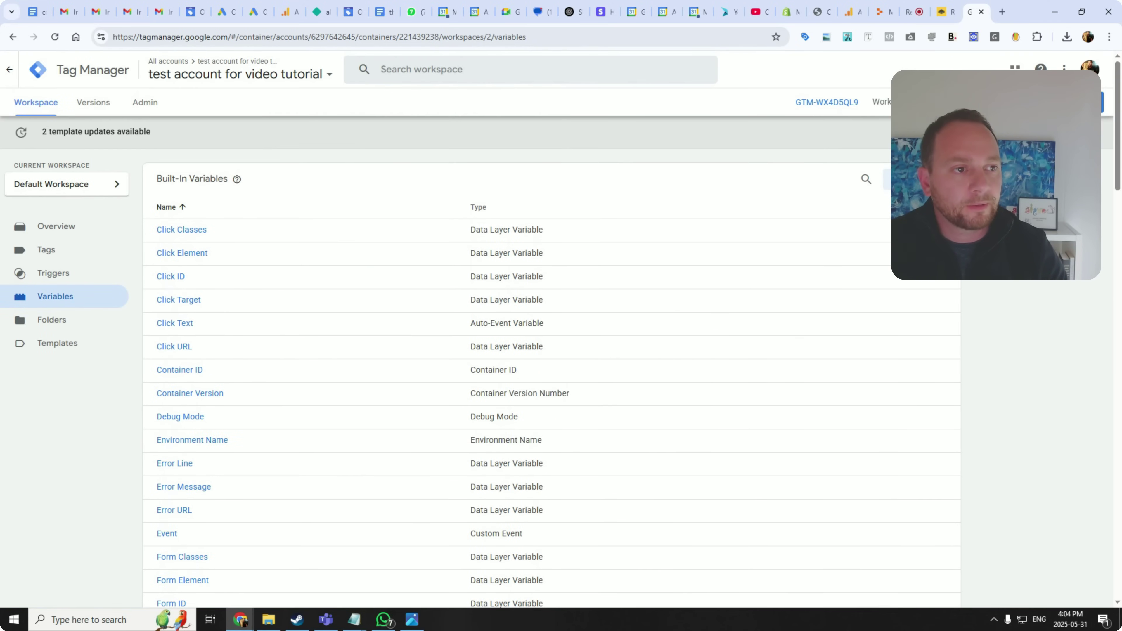
Step: Publish the workspace changes as container Version 2 and return to the workspace Overview
click(1080, 102)
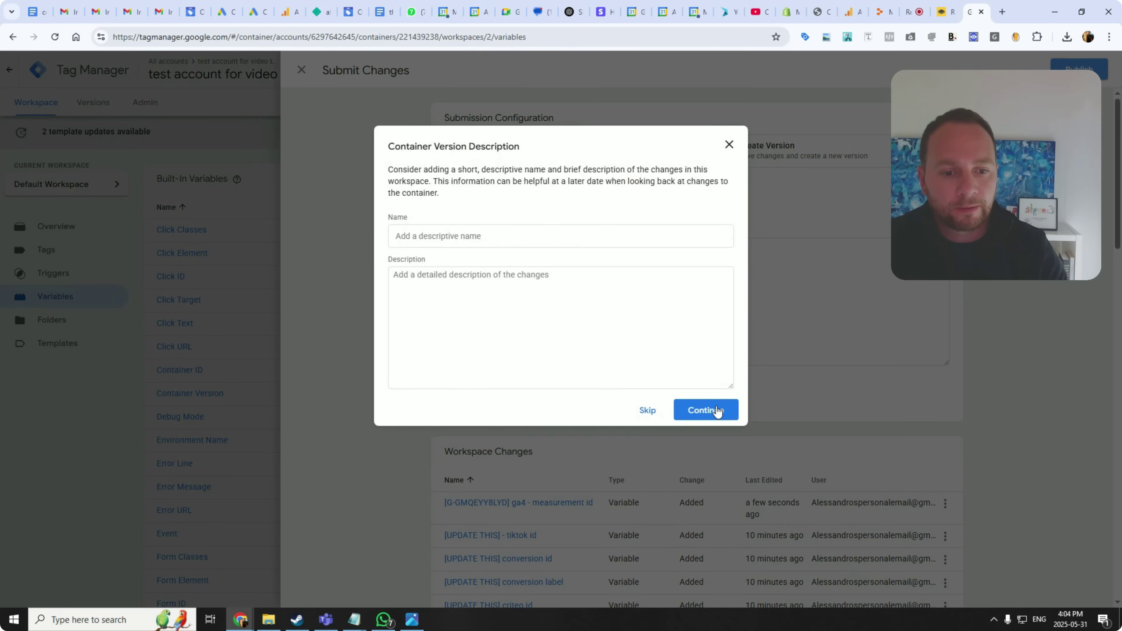
click(716, 411)
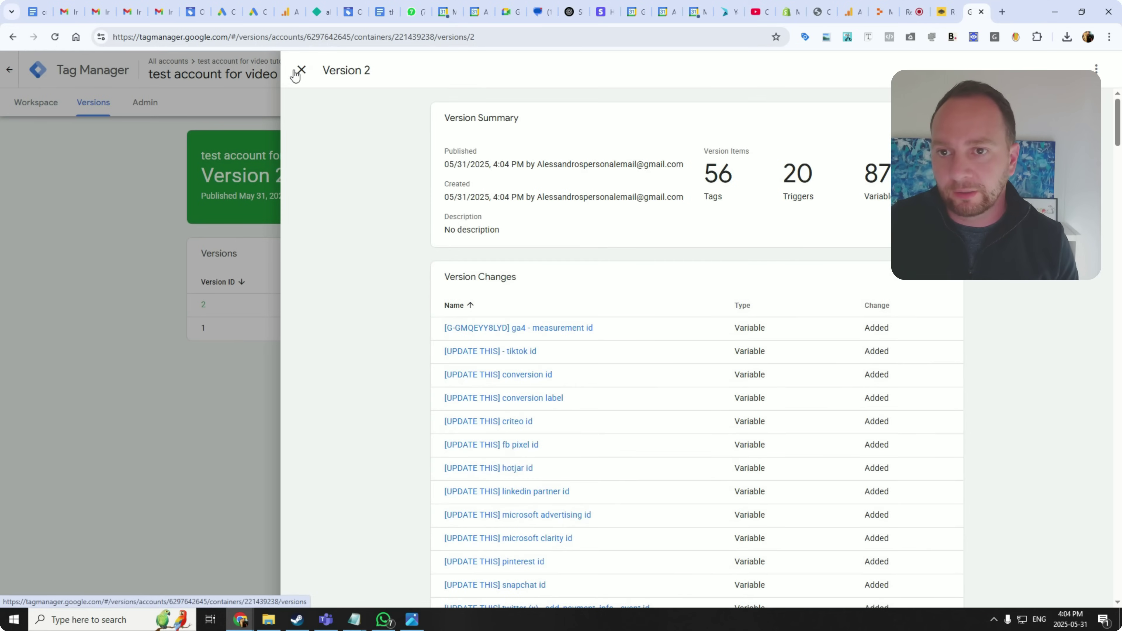
click(301, 69)
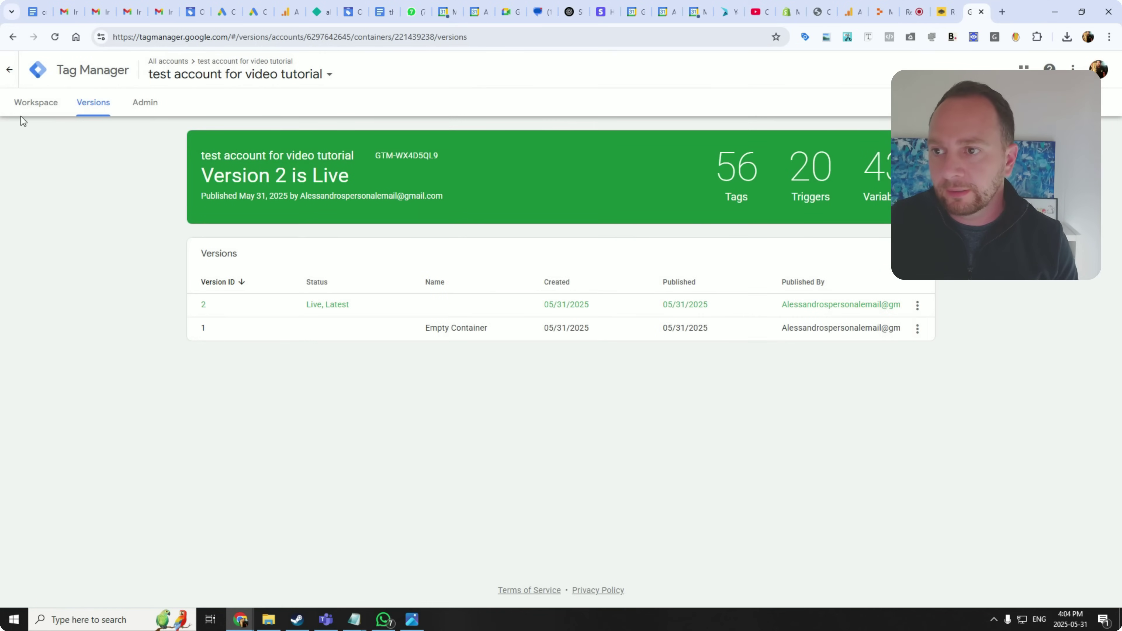
click(33, 103)
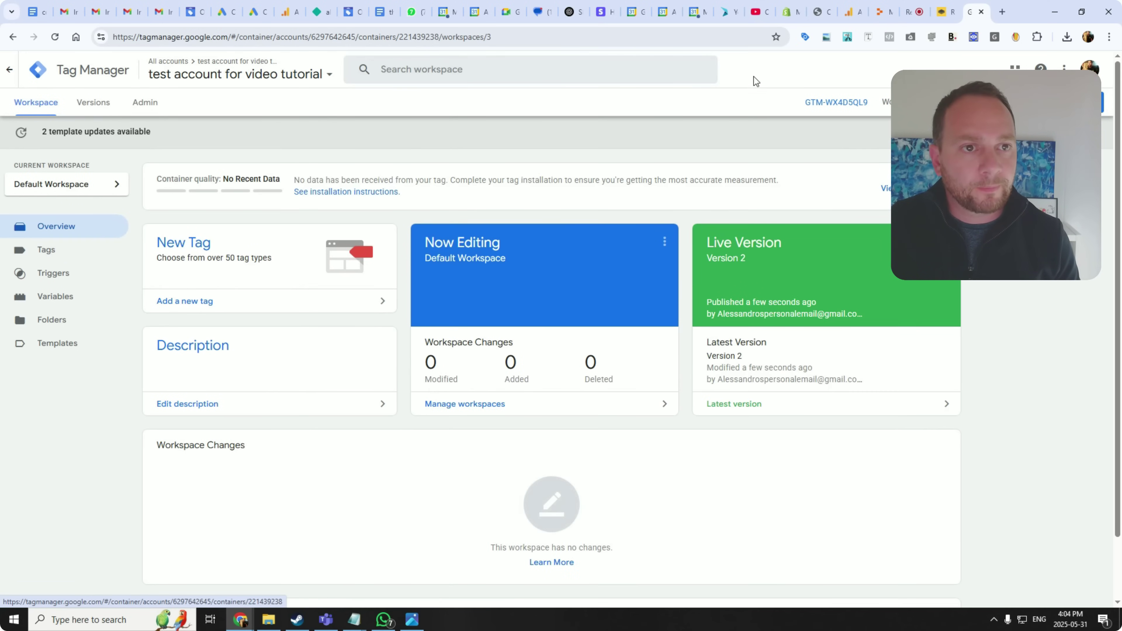
Step: Close the stray checkout tab and open the live storefront from Shopify admin
click(818, 12)
key(ctrl+w)
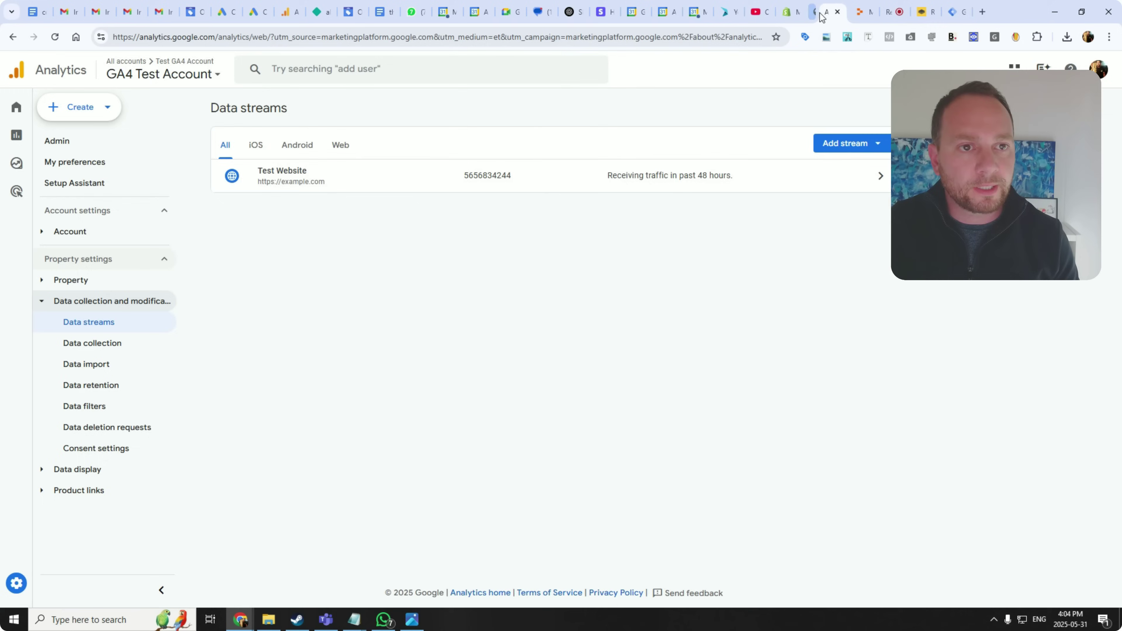
click(790, 12)
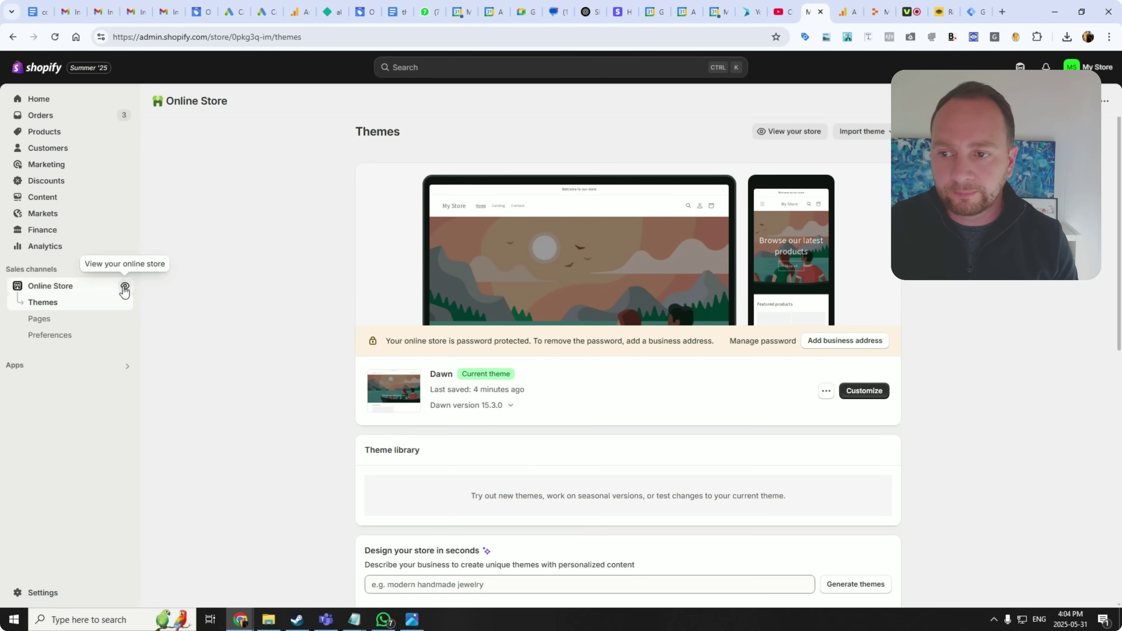
click(124, 288)
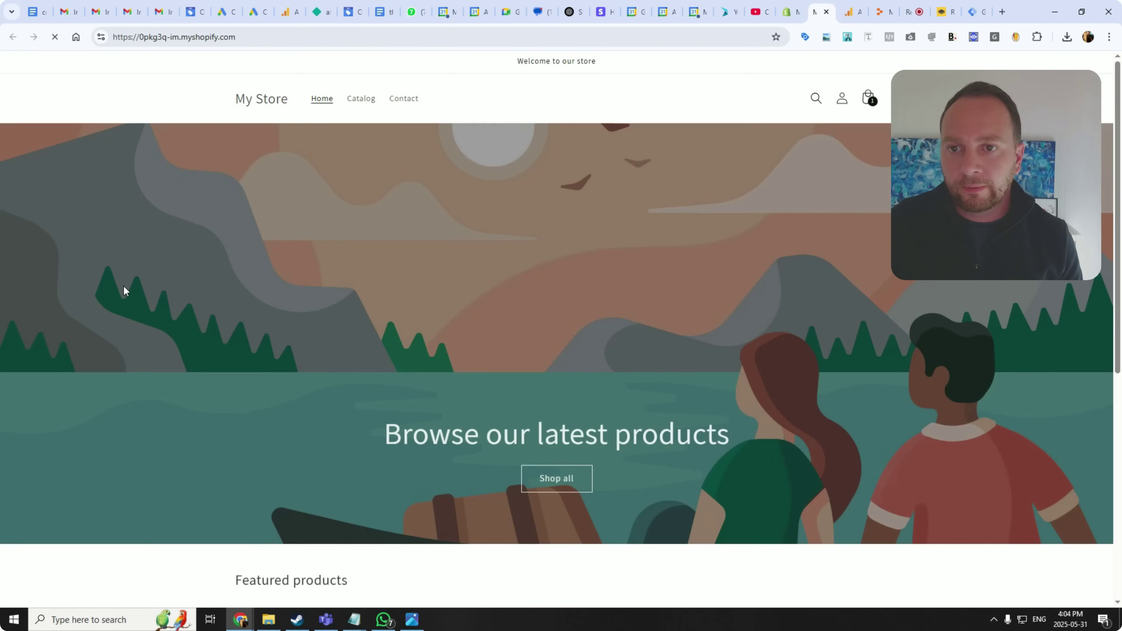
Step: Open DevTools on the storefront home page and show the Console messages
scroll(367, 209, down, 4)
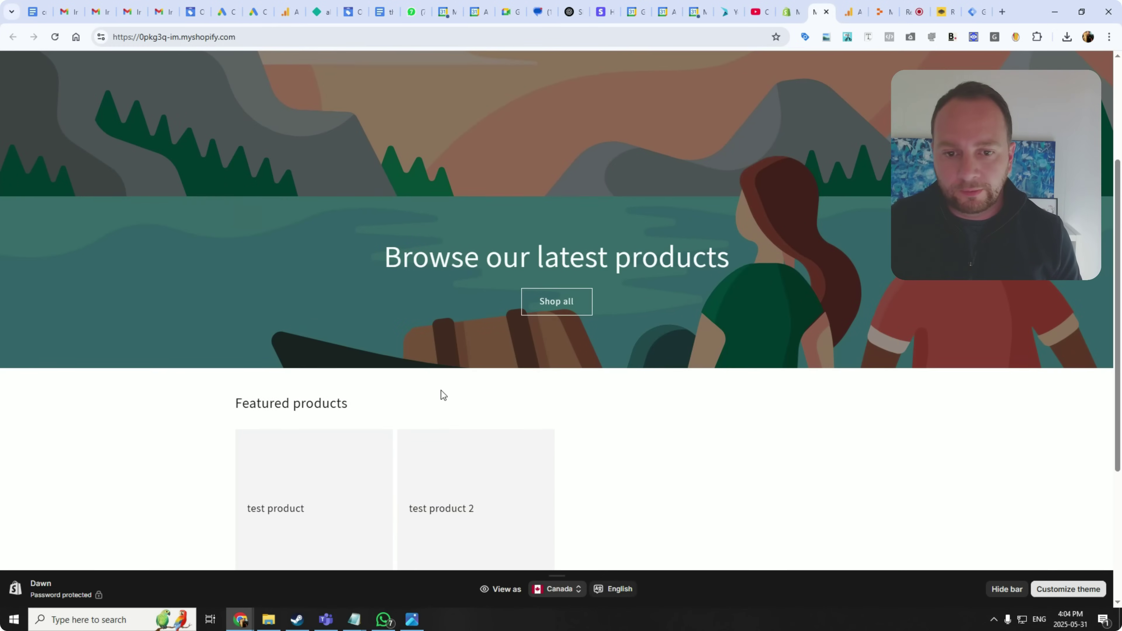
scroll(441, 391, down, 1)
right_click(448, 344)
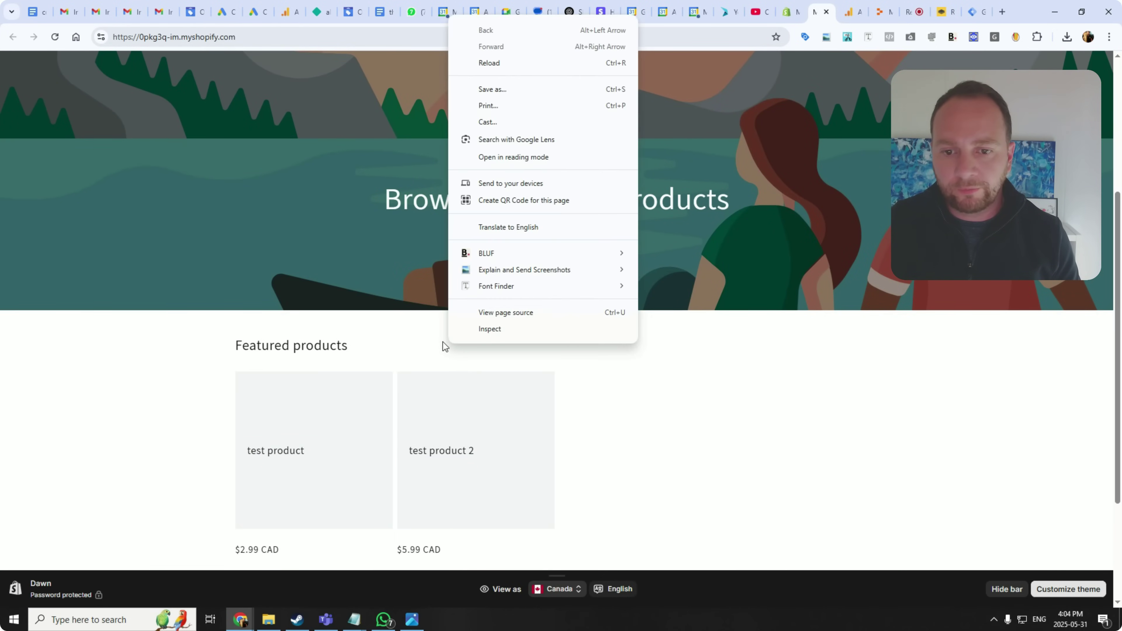
click(109, 376)
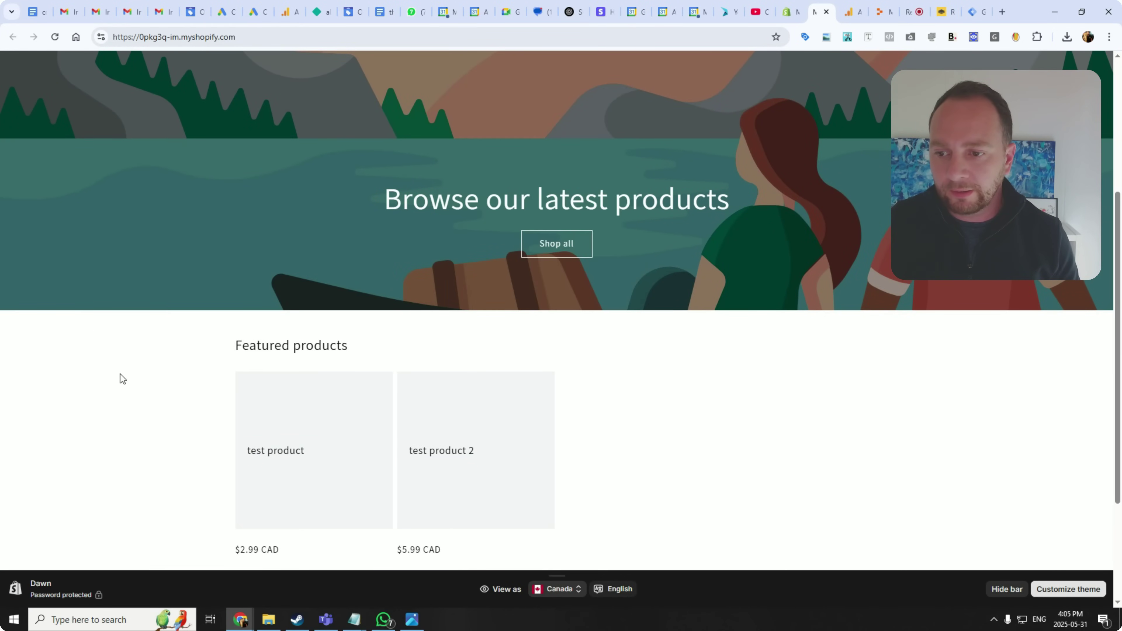
right_click(123, 355)
click(155, 339)
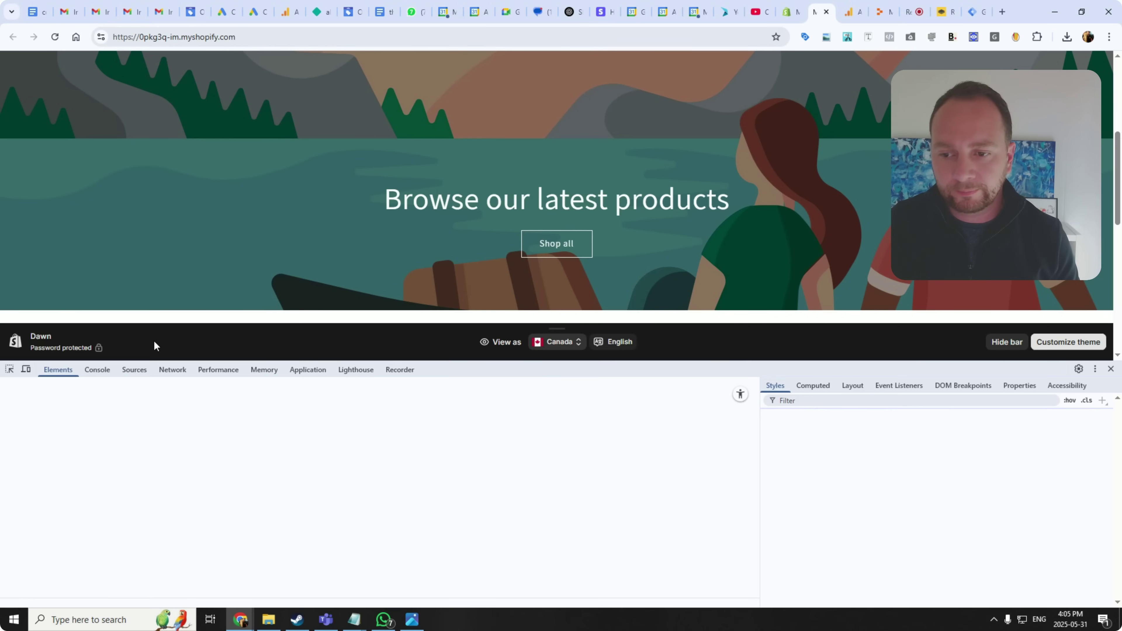
click(98, 370)
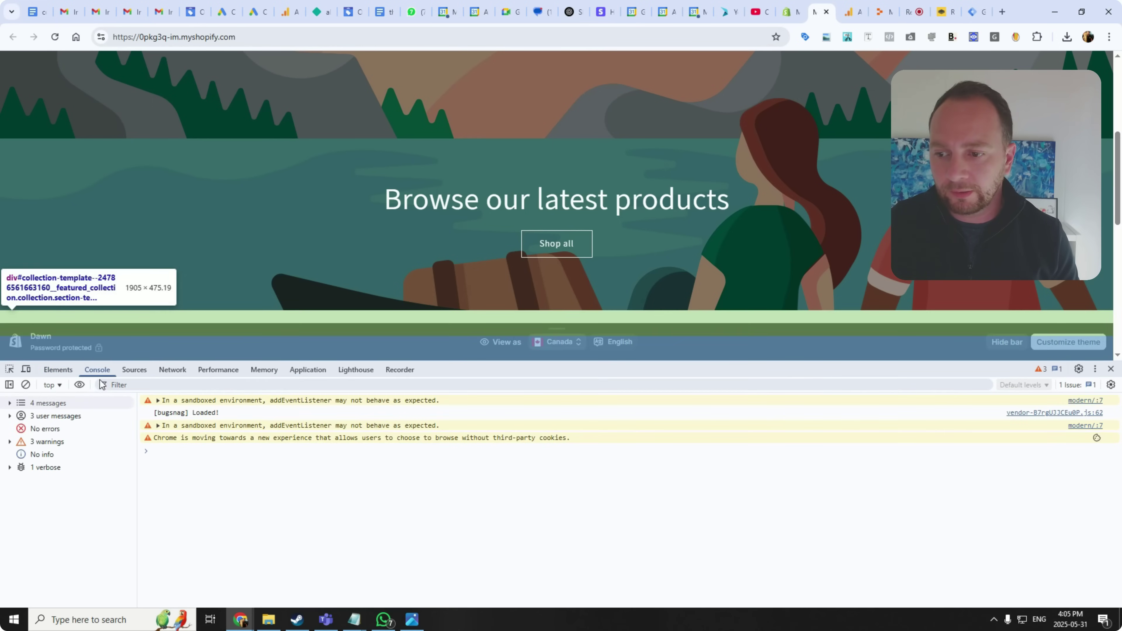
scroll(390, 237, down, 4)
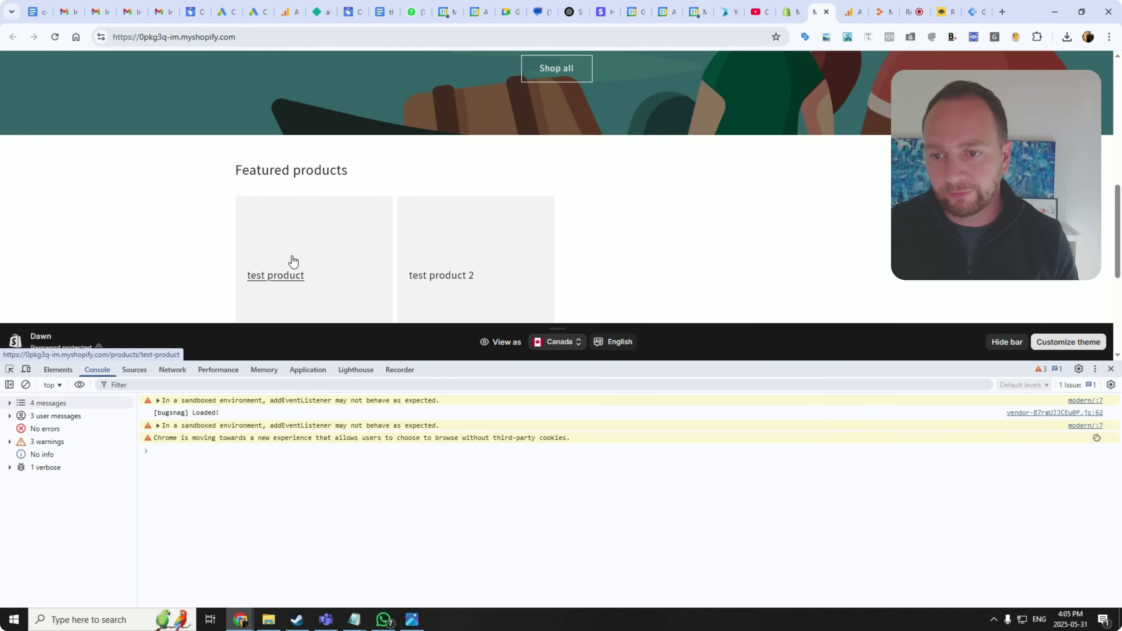
Step: Open the test product page and expand the view_item event's first tiktokItems entry
click(295, 244)
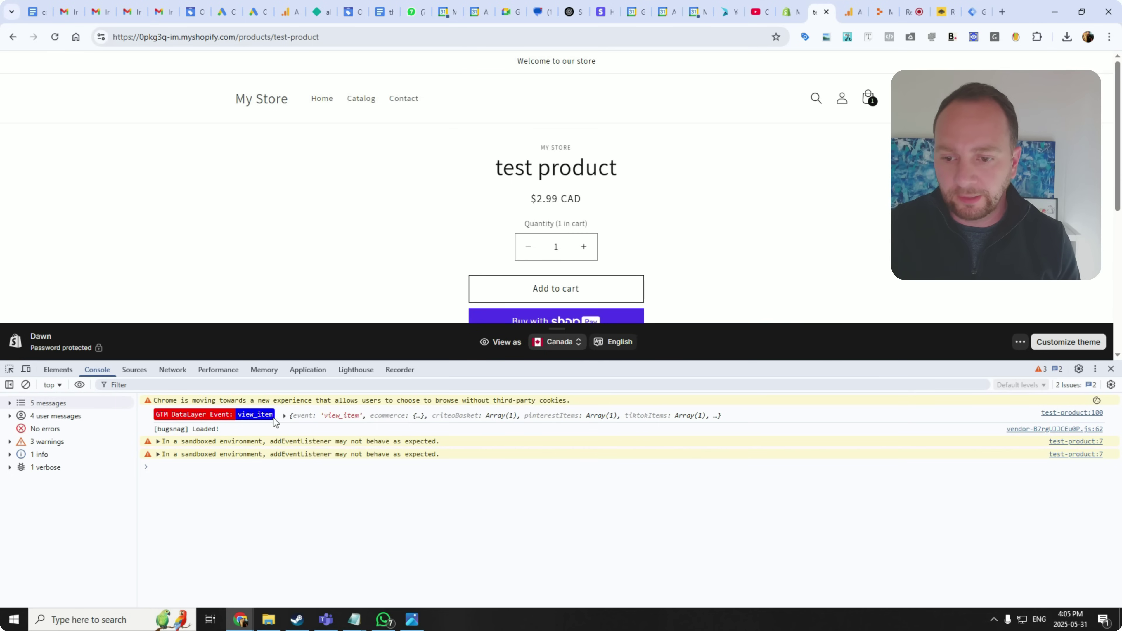
click(284, 417)
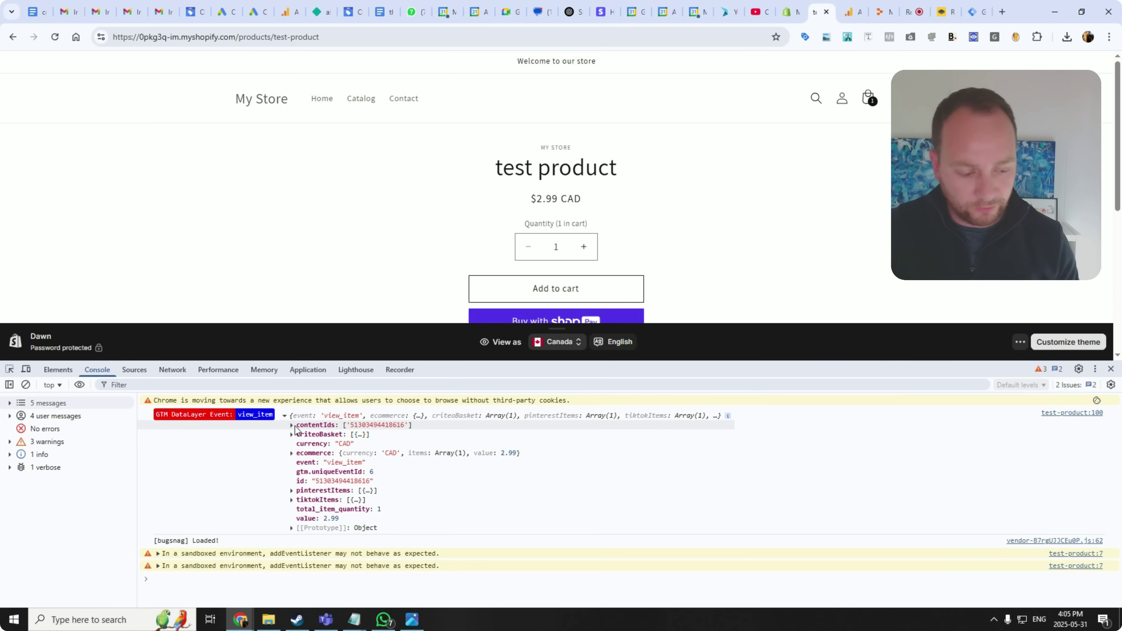
click(292, 500)
click(299, 509)
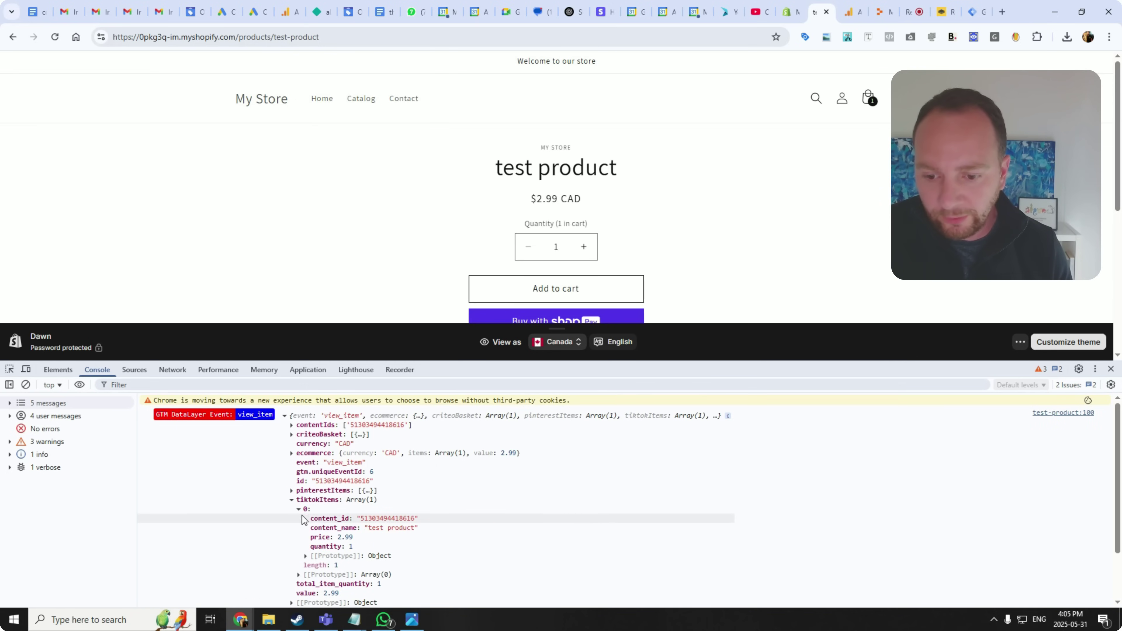
scroll(309, 486, down, 2)
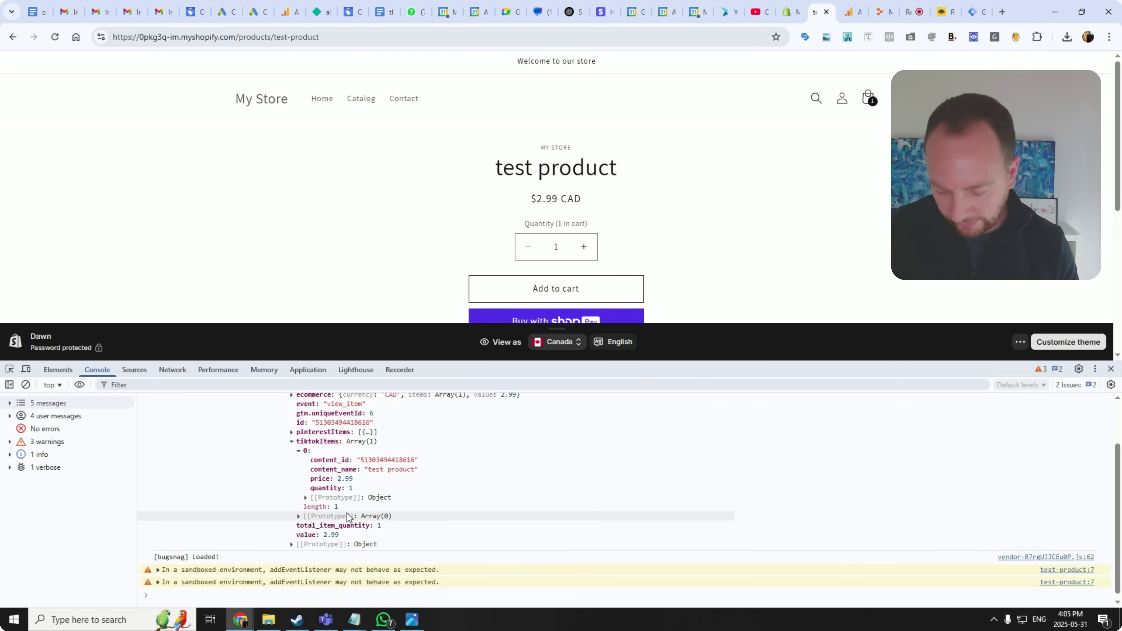
Step: Enlarge the console and check the view_item contentIds and criteoBasket fields
key(ctrl+plus)
key(ctrl+plus)
key(ctrl+plus)
key(ctrl+minus)
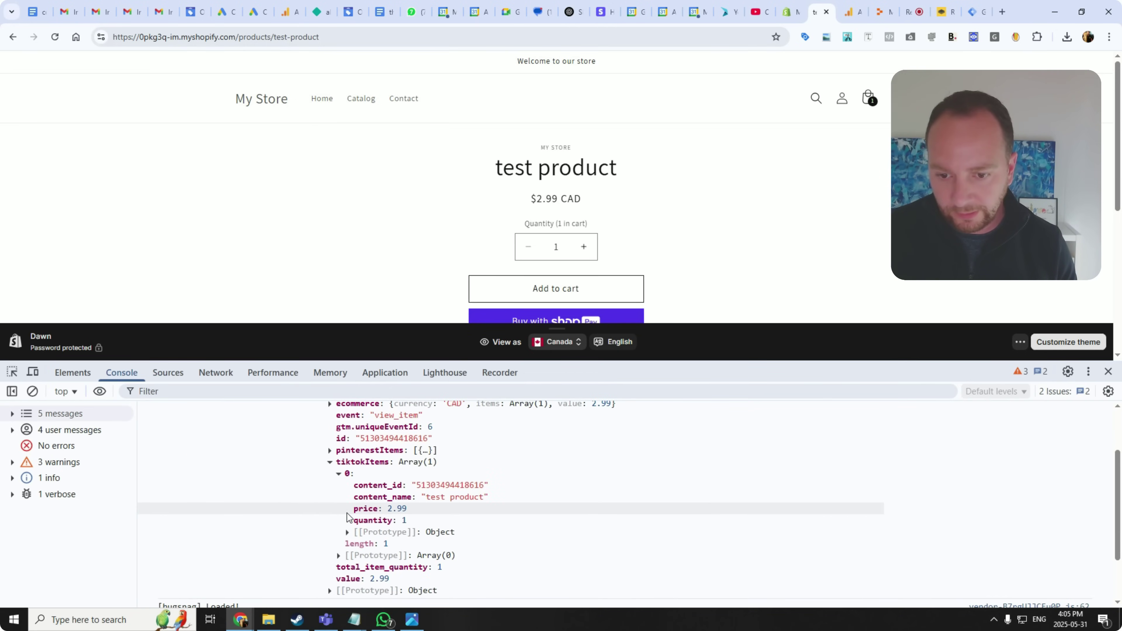
drag(609, 360, 610, 126)
key(ctrl+plus)
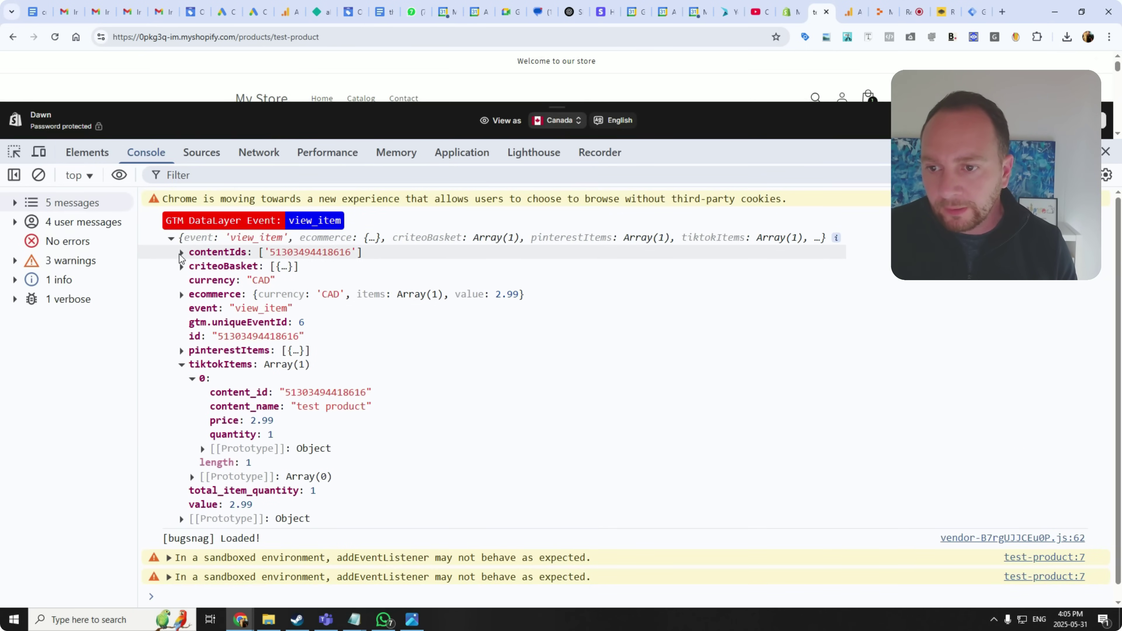
click(182, 252)
click(181, 252)
click(181, 266)
click(181, 266)
Step: Expand view_item's ecommerce items entry 0 and its first pinterestItems entry
click(181, 294)
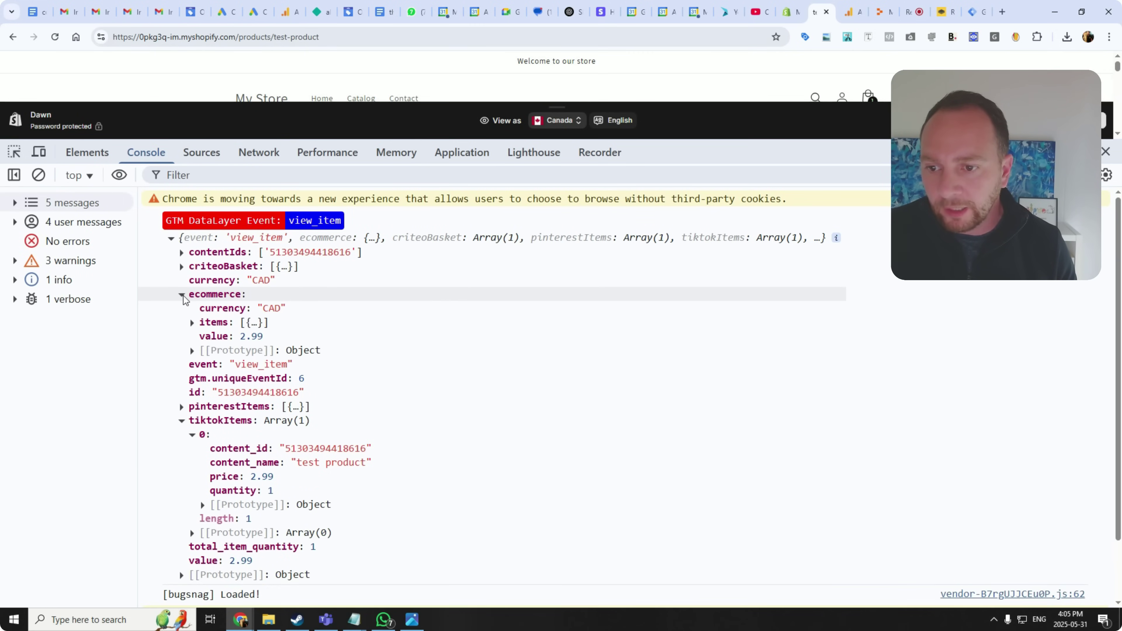
click(194, 323)
click(203, 321)
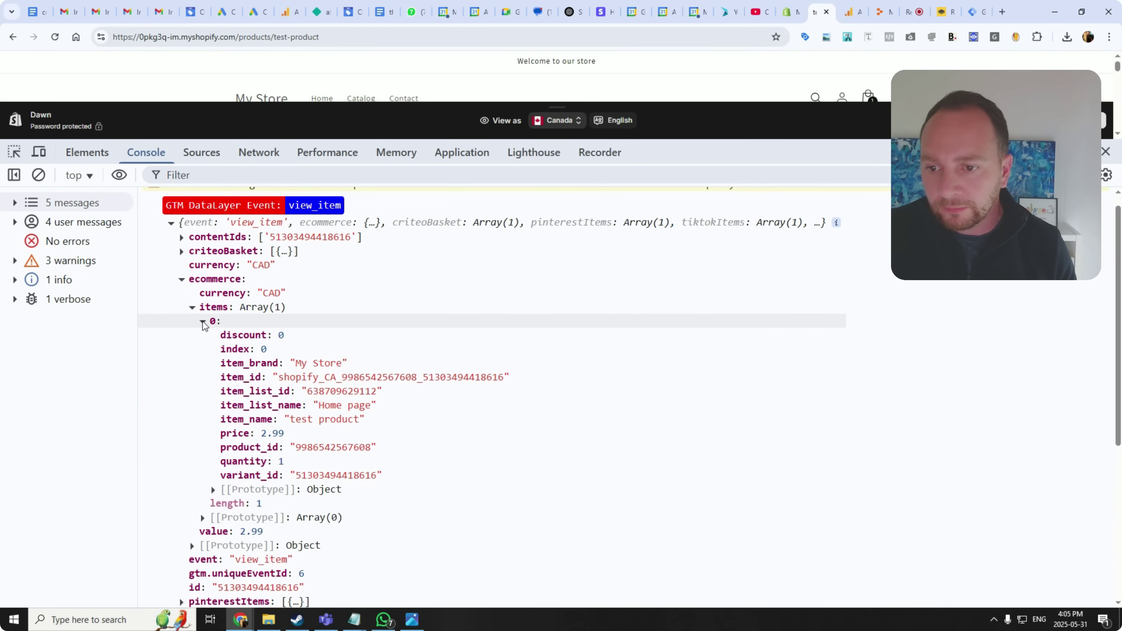
scroll(249, 475, down, 1)
scroll(248, 474, down, 1)
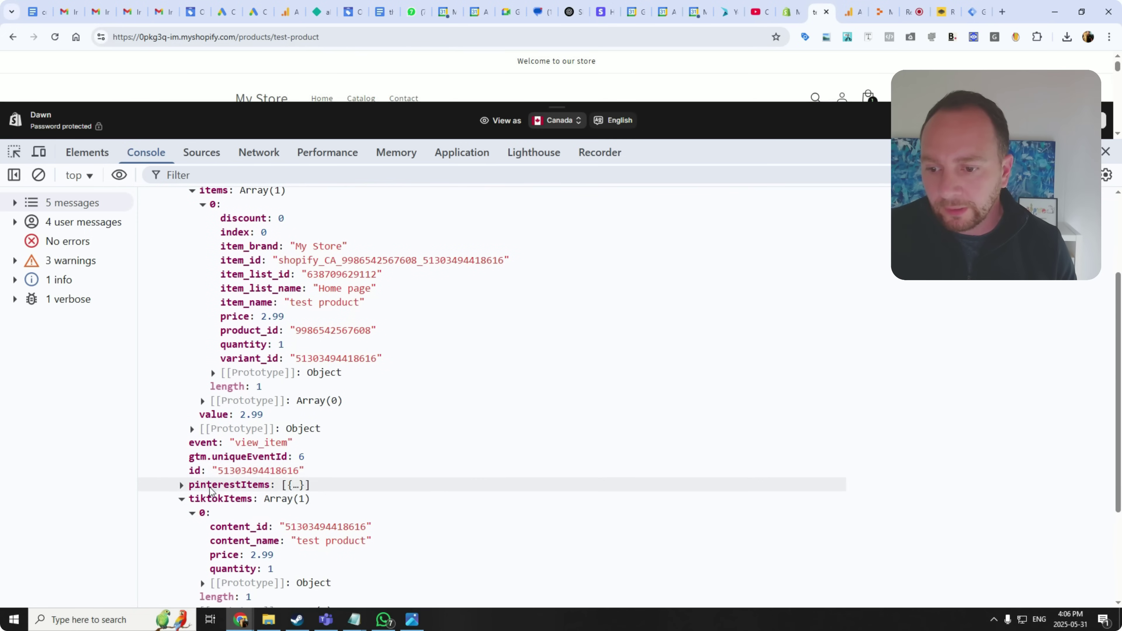
click(185, 483)
scroll(222, 487, down, 1)
click(193, 440)
scroll(190, 540, down, 2)
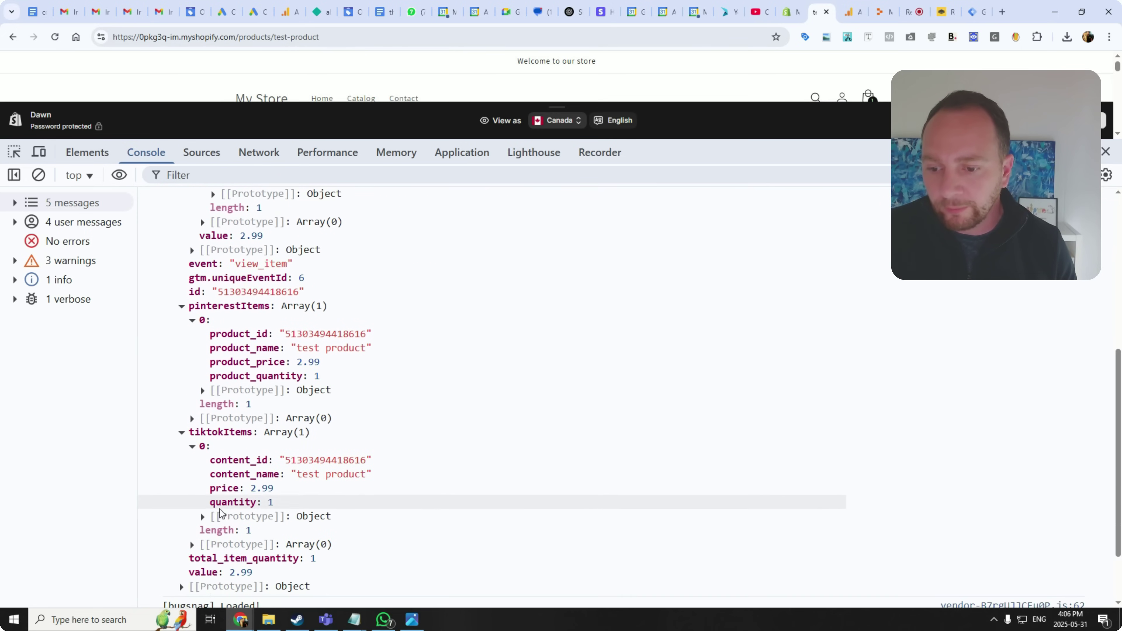
scroll(191, 540, down, 2)
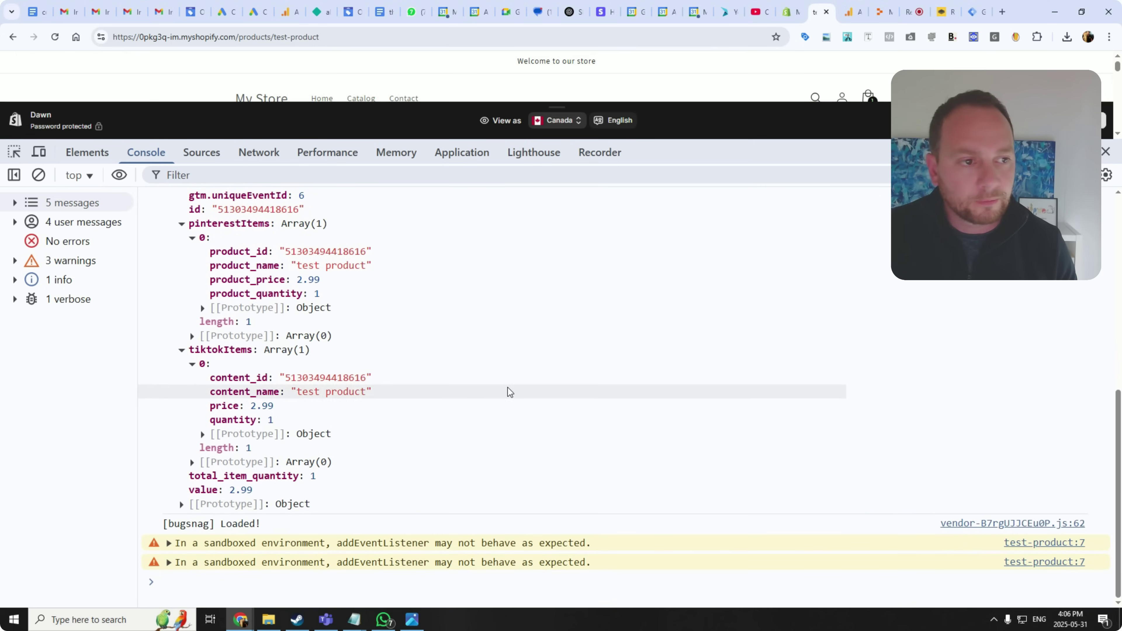
ctrl+scroll(493, 401, up, 5)
ctrl+scroll(472, 389, down, 4)
ctrl+scroll(472, 389, down, 2)
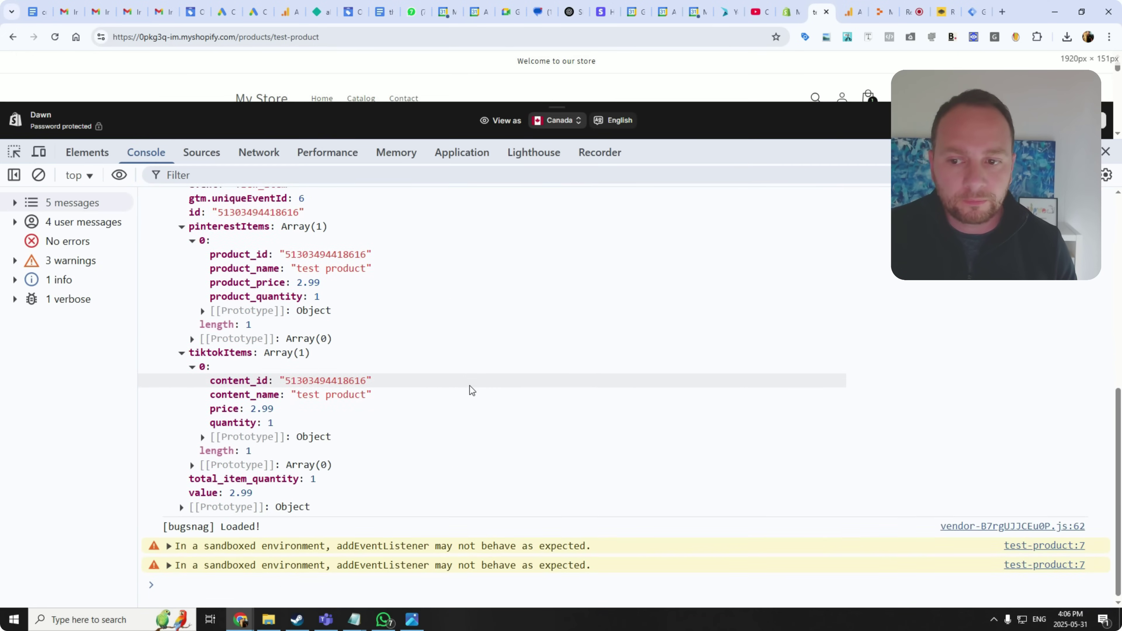
Step: Close and reopen DevTools on the product page, with smaller text and more page room
click(1105, 151)
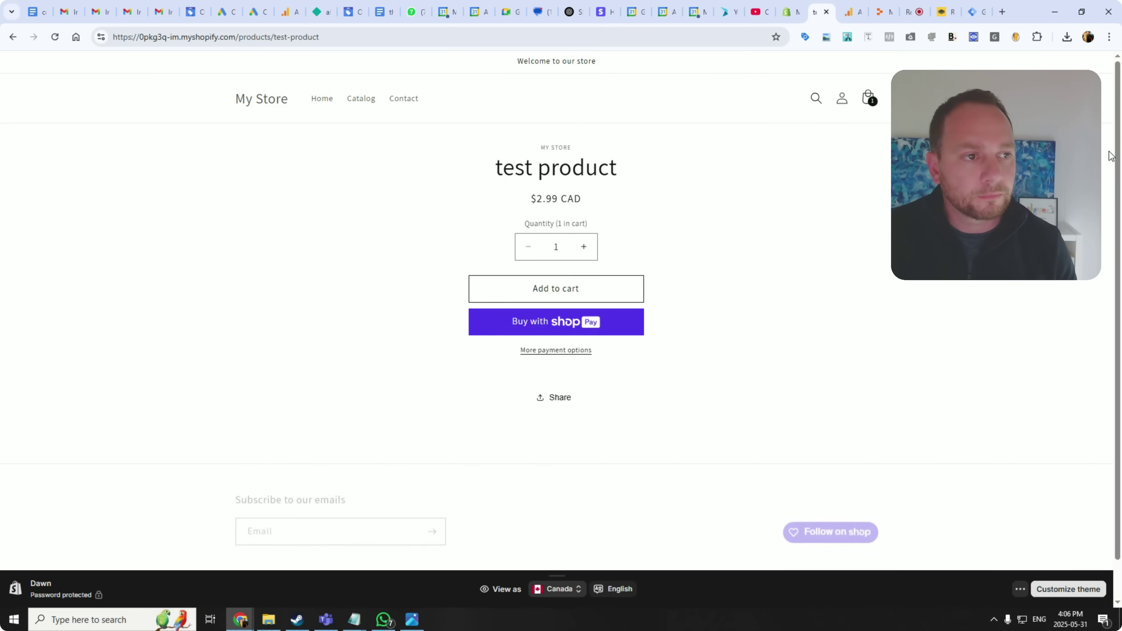
right_click(292, 399)
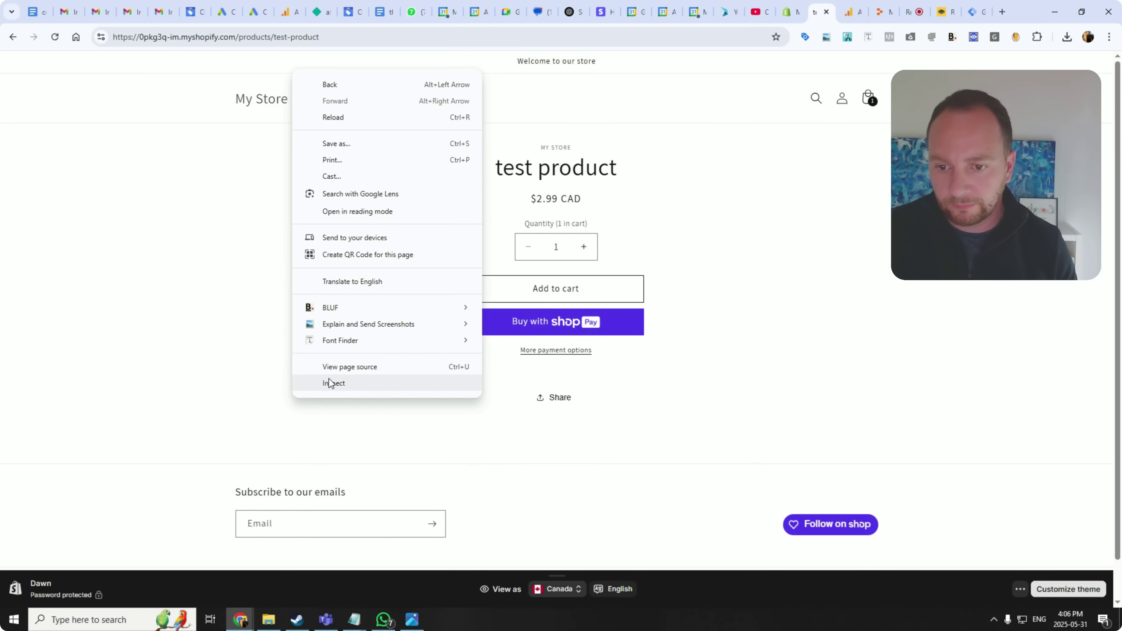
click(332, 383)
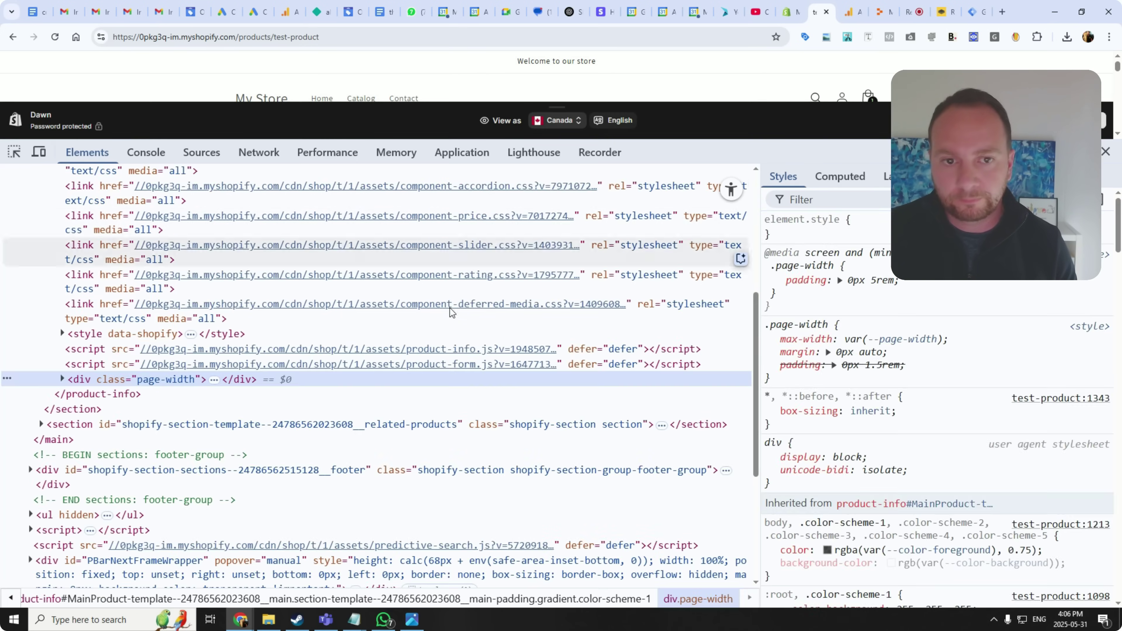
key(ctrl+minus)
key(ctrl+minus)
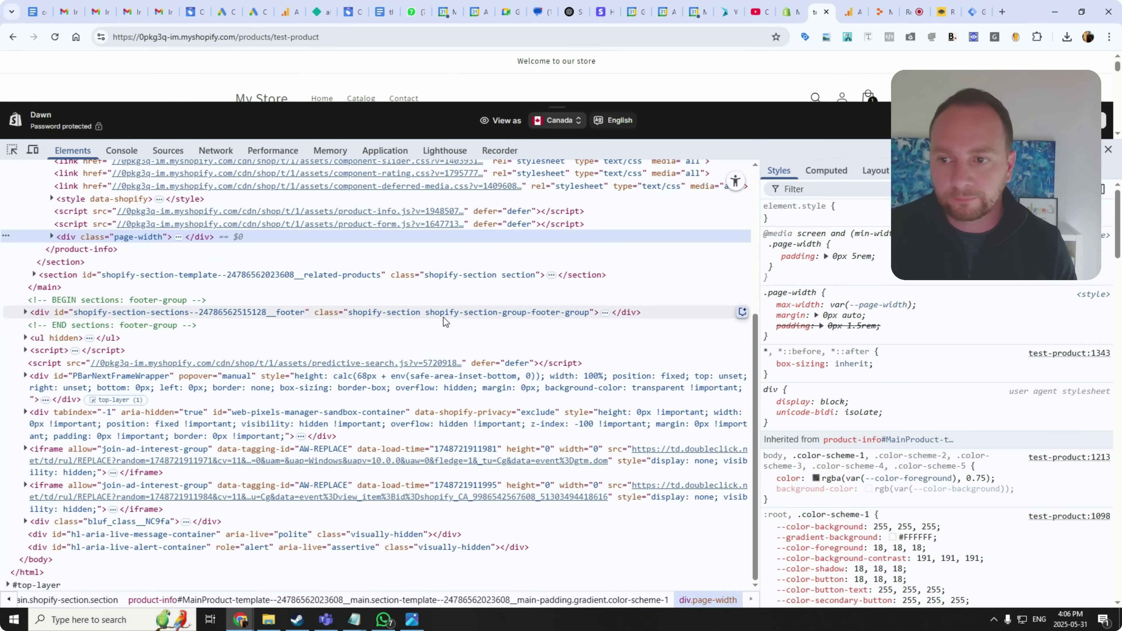
drag(774, 142, 780, 364)
scroll(619, 177, down, 1)
Step: Add another test product to the cart and expand the logged add_to_cart event
click(120, 369)
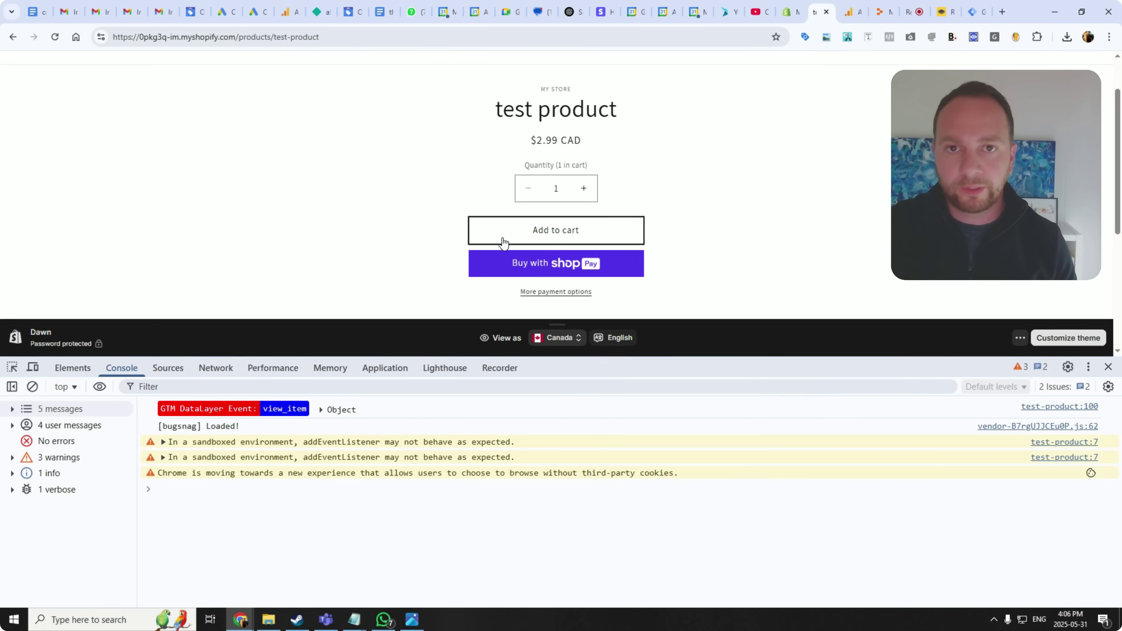
click(522, 234)
click(327, 492)
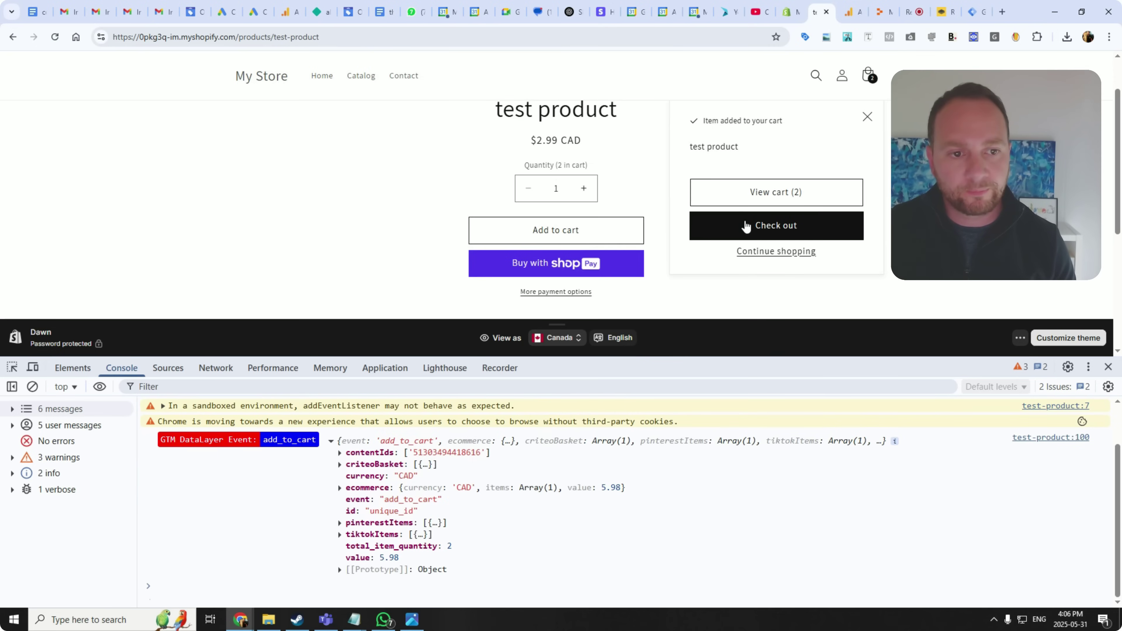
Step: Open the cart with 2 items and expand the logged view_cart event
click(753, 193)
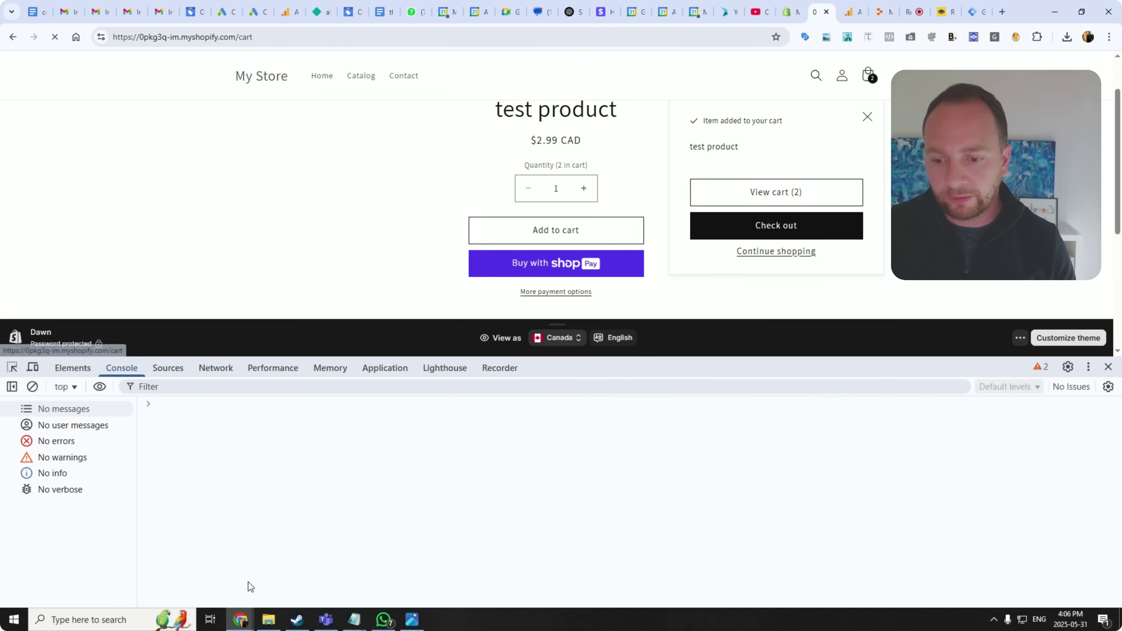
click(322, 425)
scroll(671, 246, down, 4)
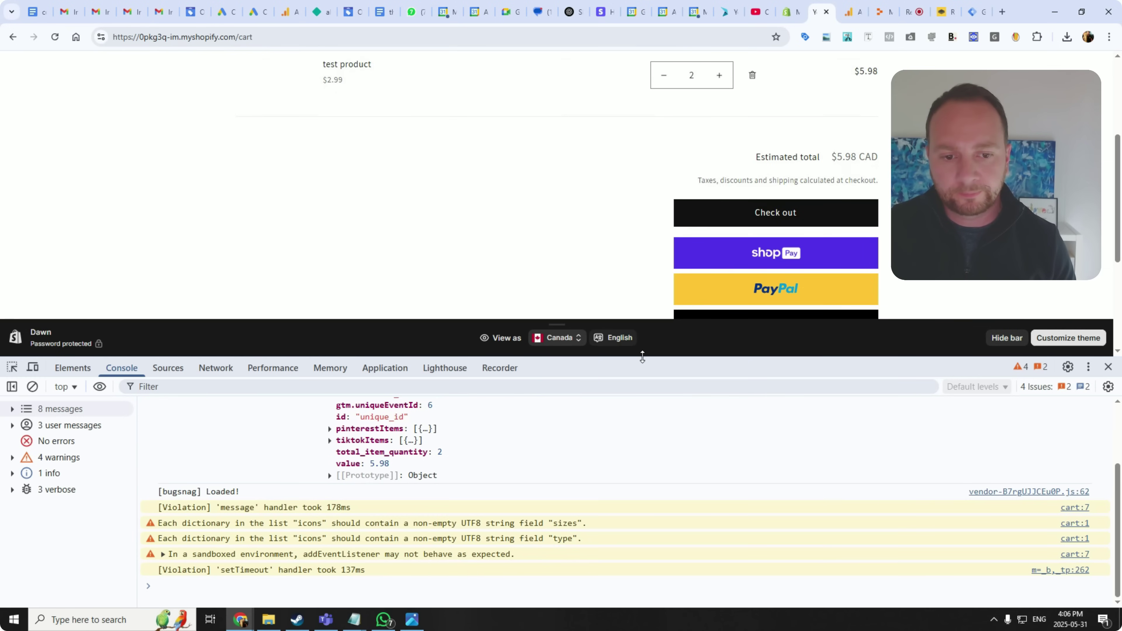
drag(642, 357, 642, 310)
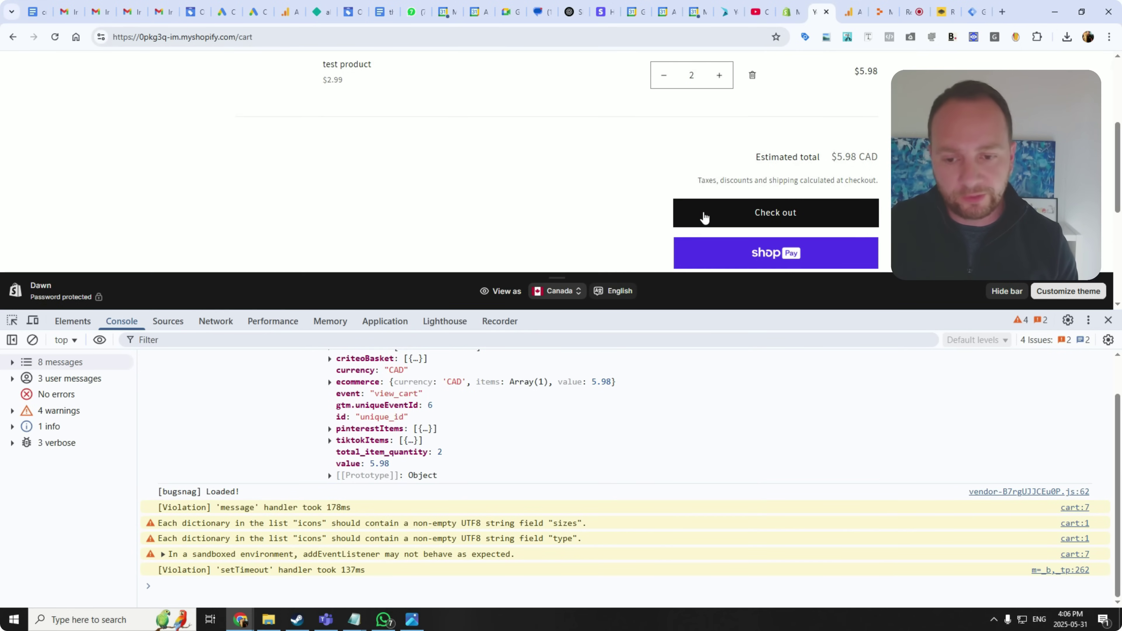
Step: Proceed to checkout and review the page_view URL and add_shipping_info events in the Console
click(722, 218)
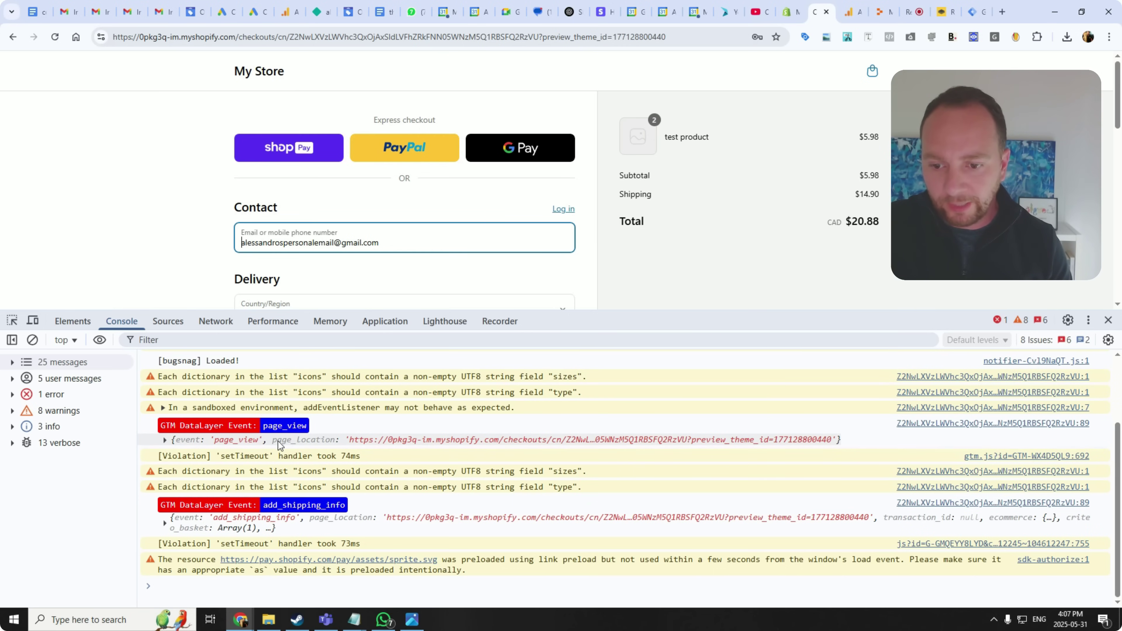
drag(353, 440, 839, 440)
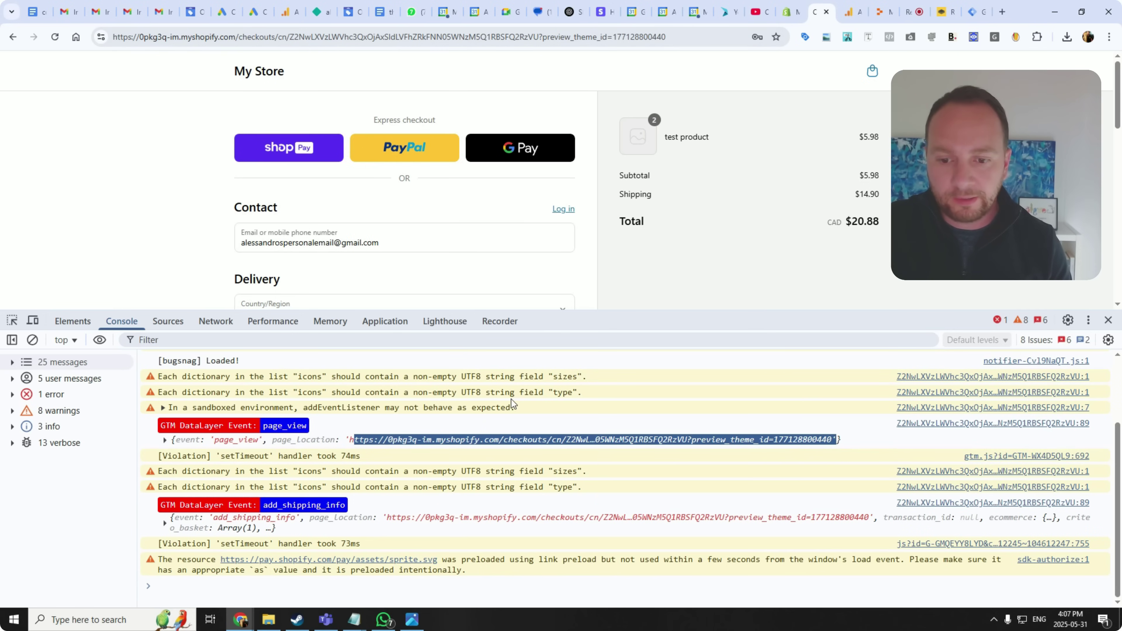
click(428, 449)
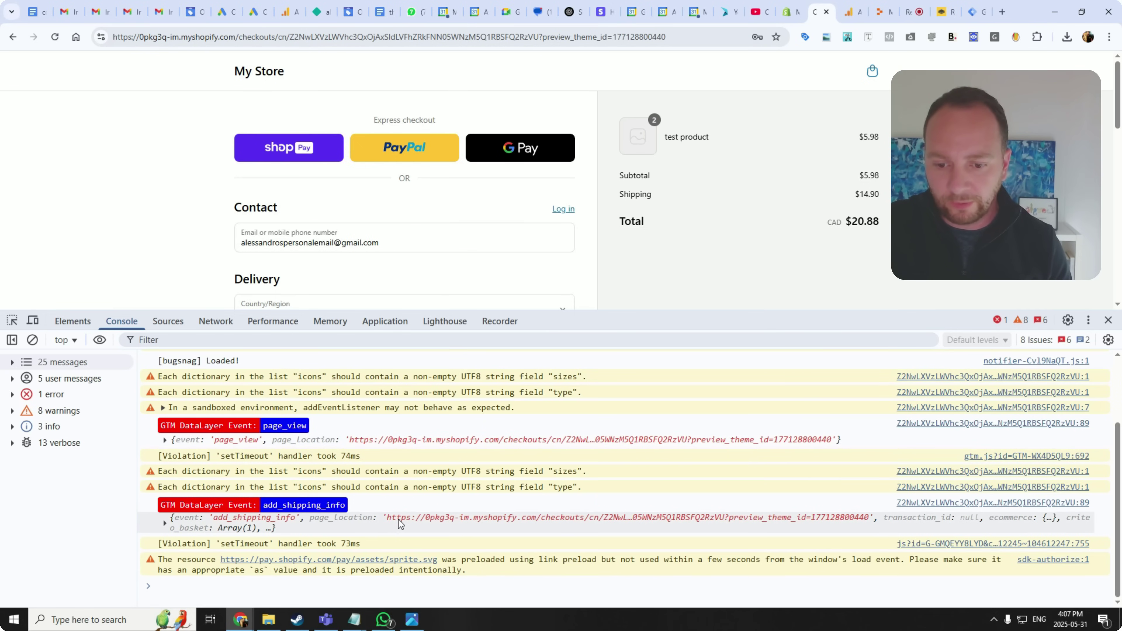
Step: Filter the Network log by collect and reload checkout to capture its requests
click(167, 321)
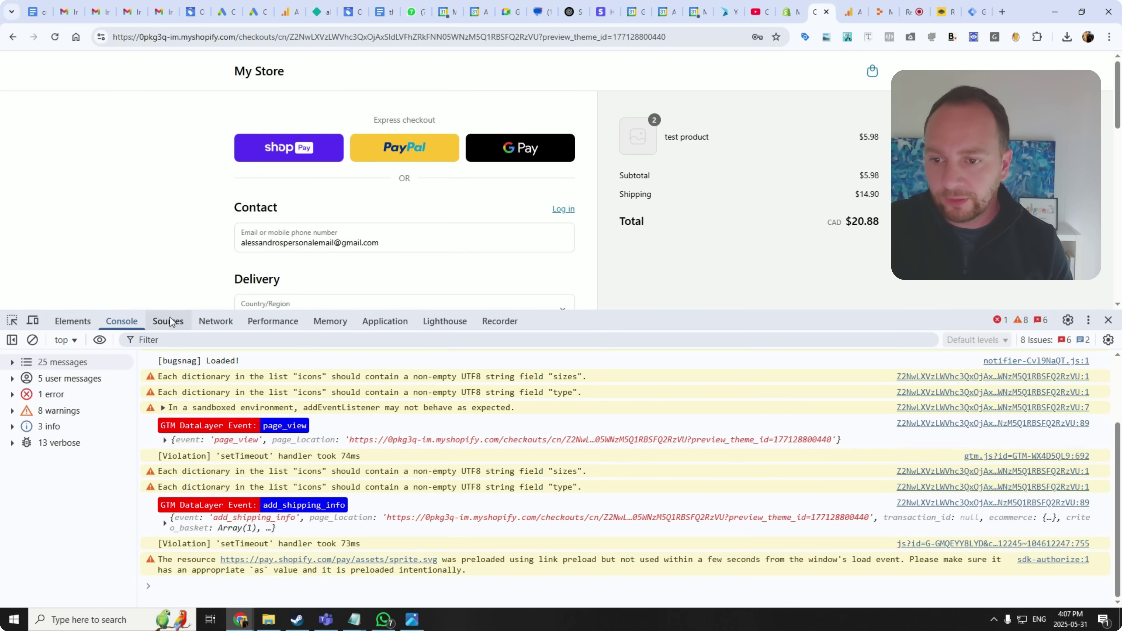
click(216, 321)
click(68, 358)
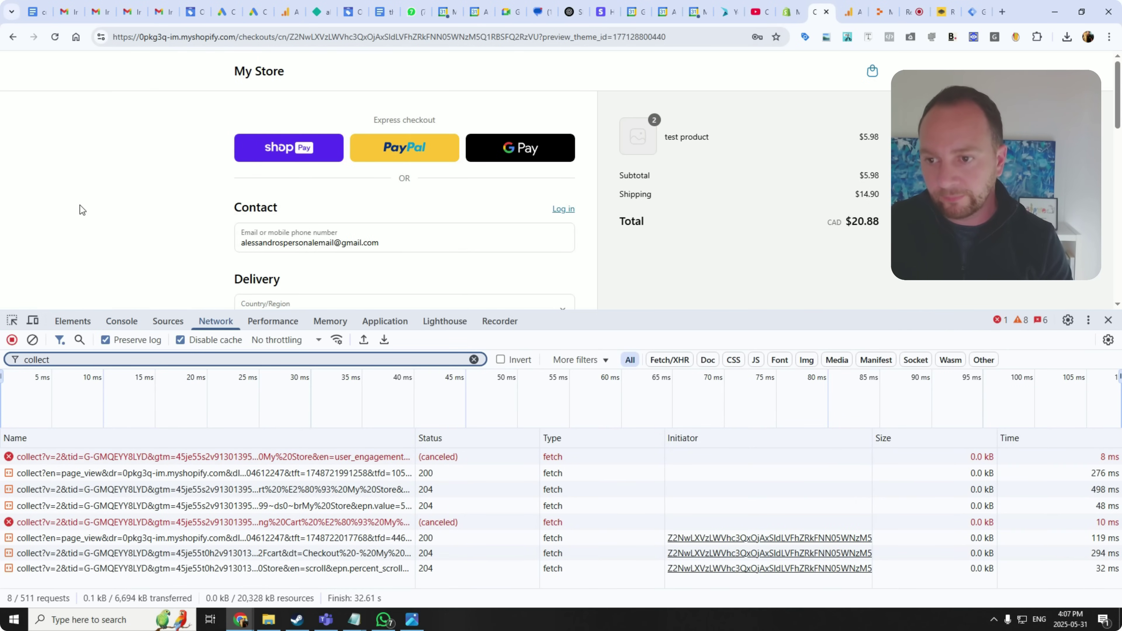
key(F5)
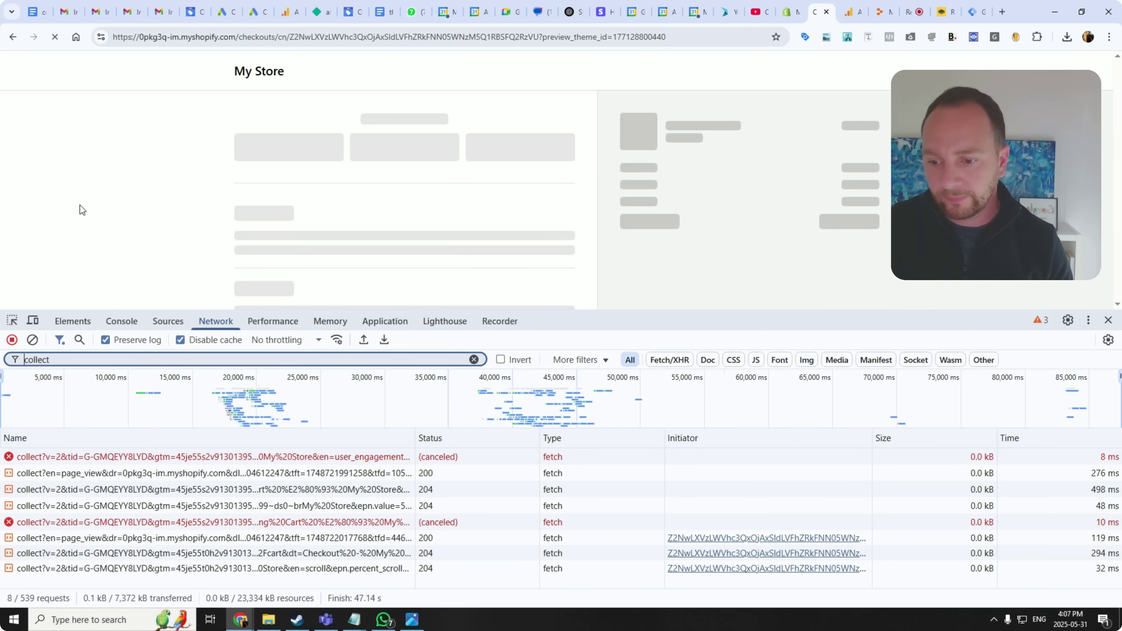
drag(631, 310, 632, 234)
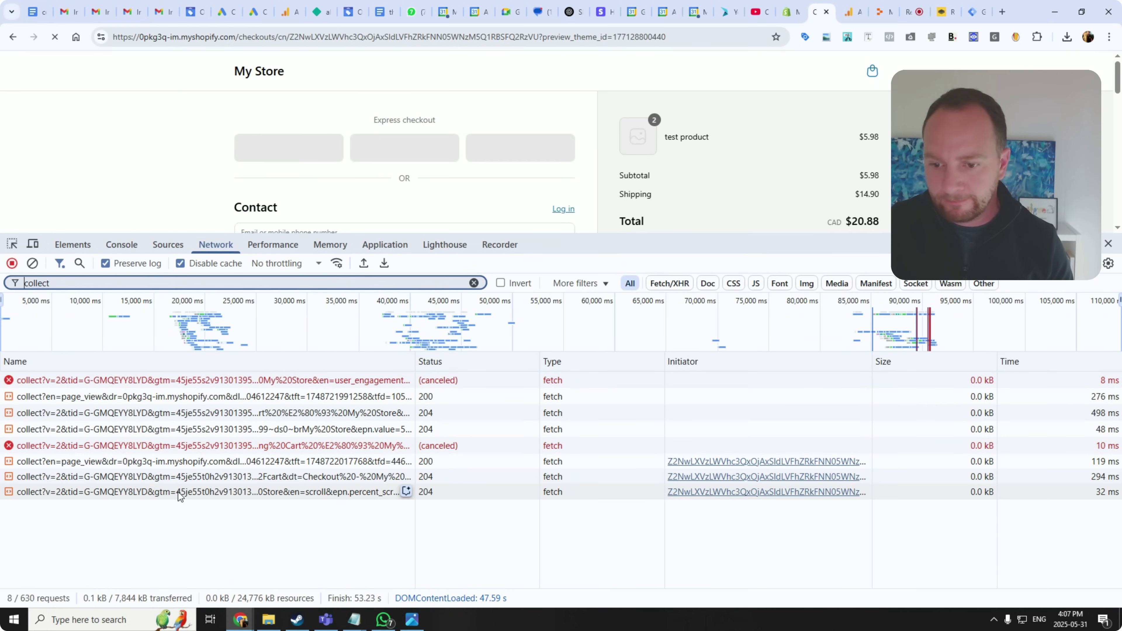
Step: Inspect the Checkout collect request's payload, then enter the Shop Pay verification code
click(180, 477)
scroll(621, 468, down, 4)
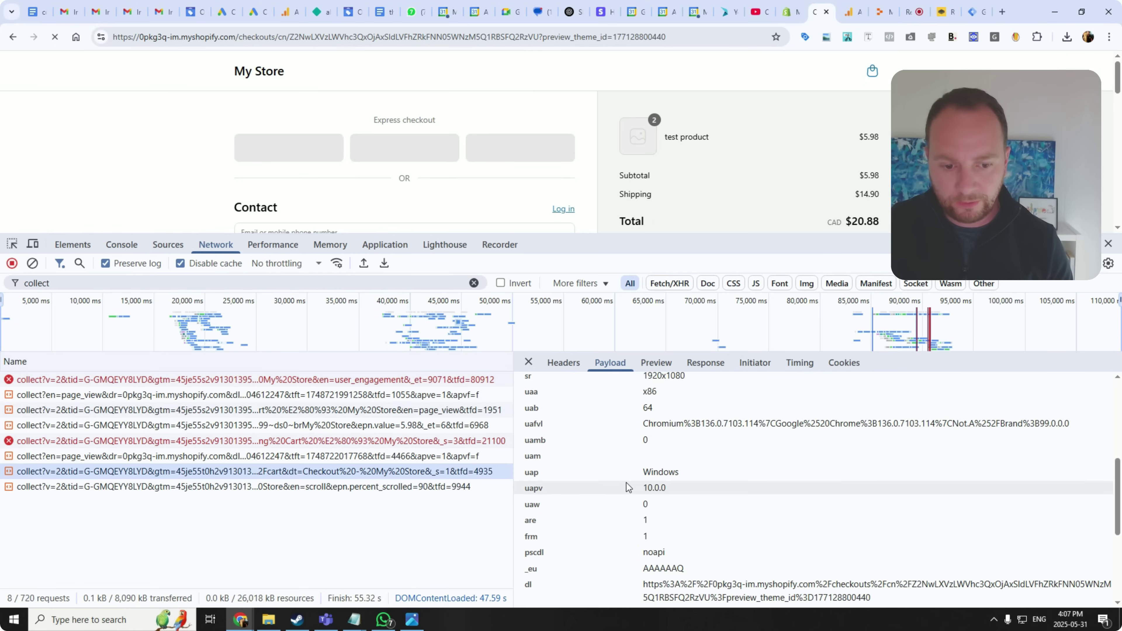
scroll(627, 482, down, 4)
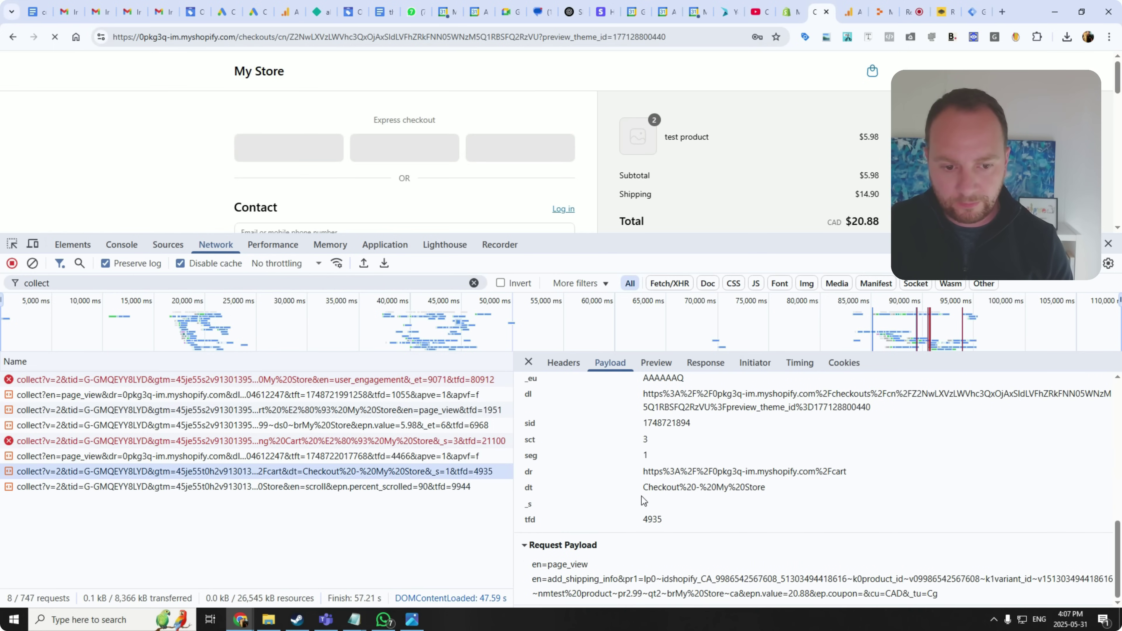
scroll(667, 494, up, 4)
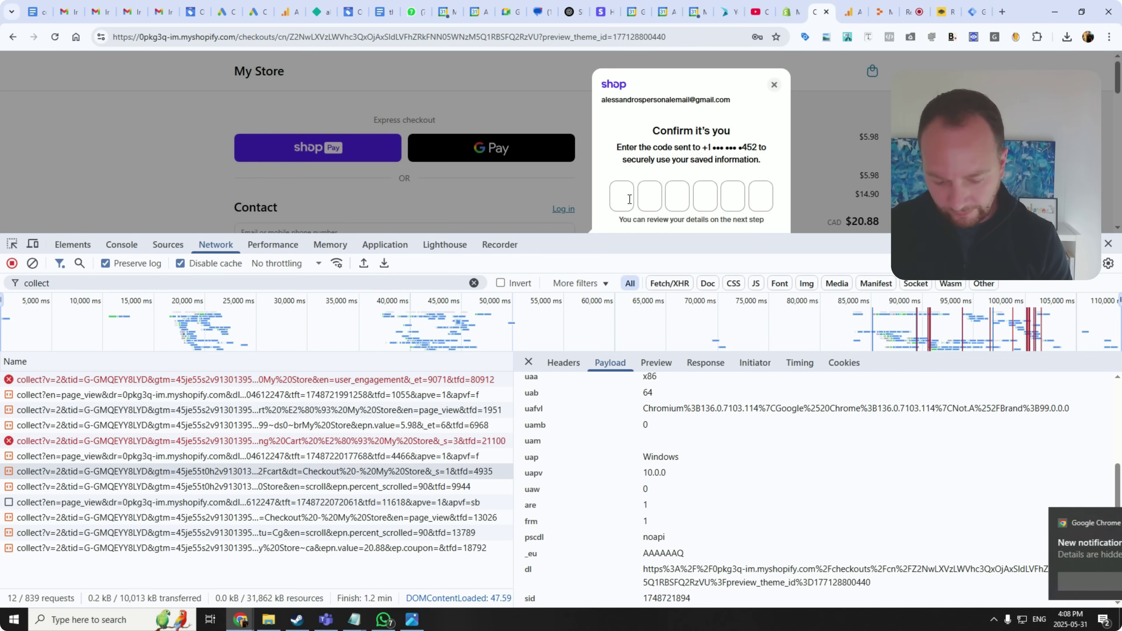
click(629, 197)
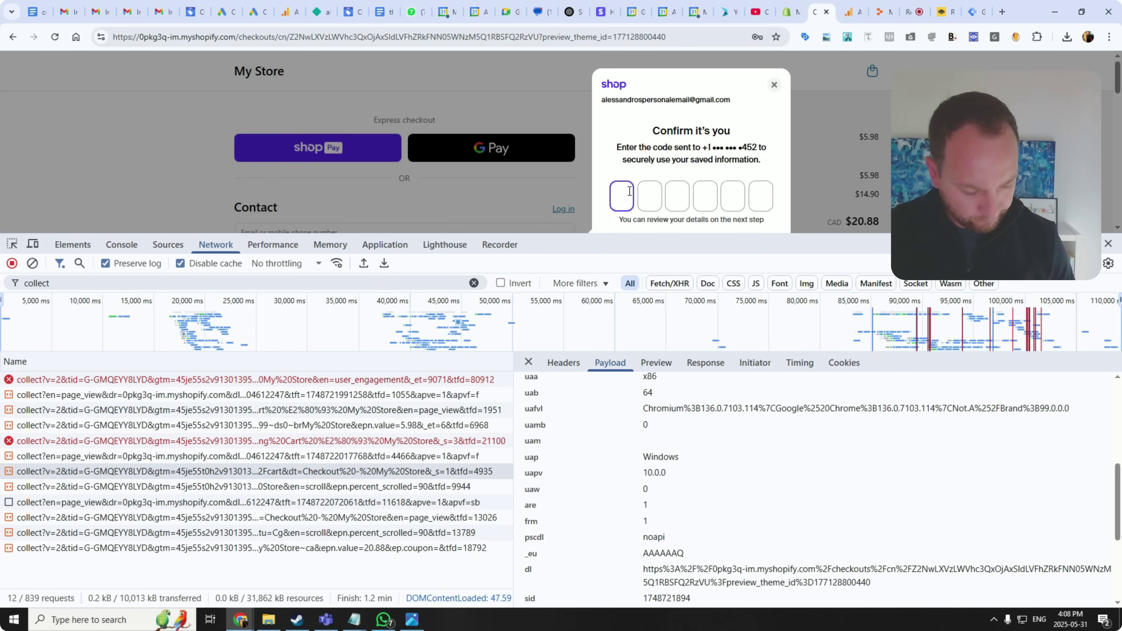
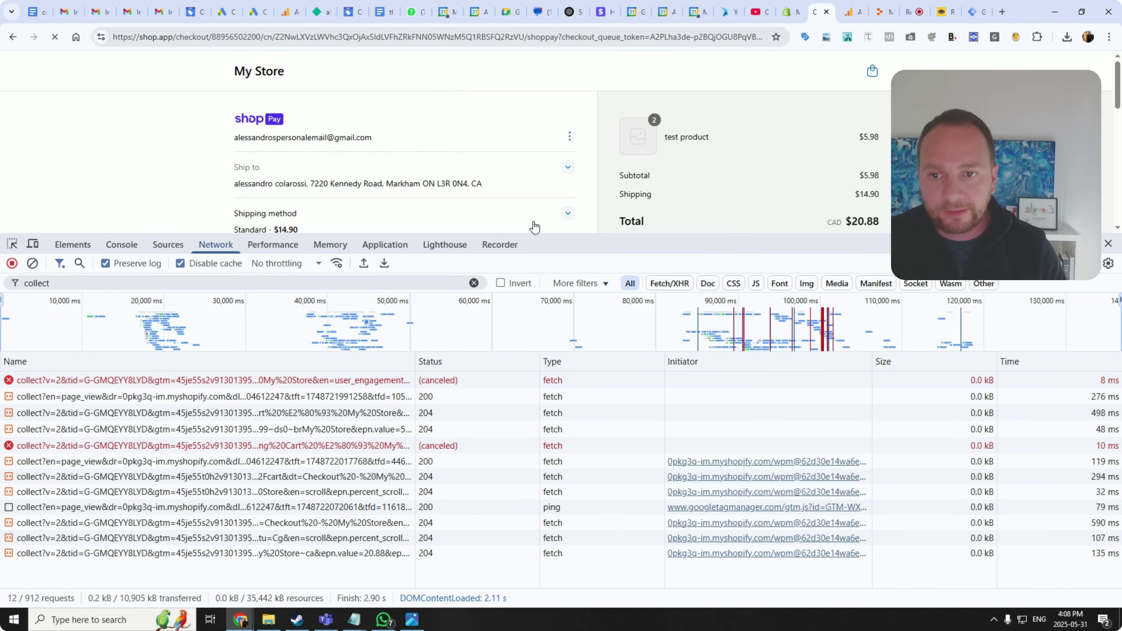
Step: Review the latest collect request payload: add_shipping_info in CAD, value 20.88, Standard shipping $14.90
scroll(522, 196, down, 3)
scroll(501, 178, down, 1)
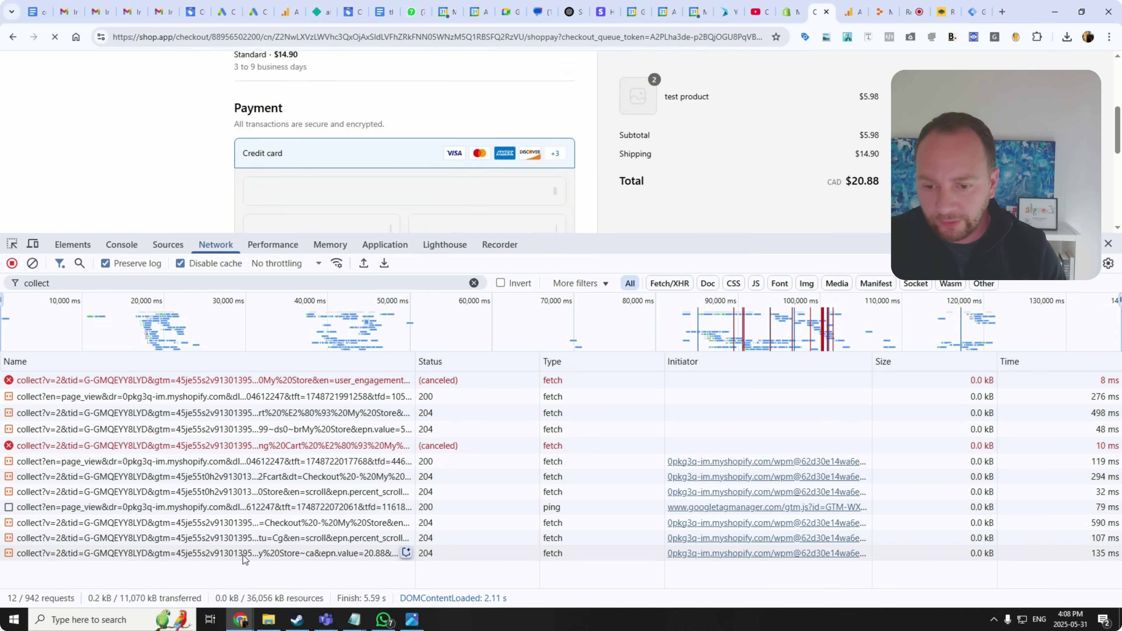
click(244, 554)
scroll(731, 530, down, 5)
scroll(731, 530, down, 8)
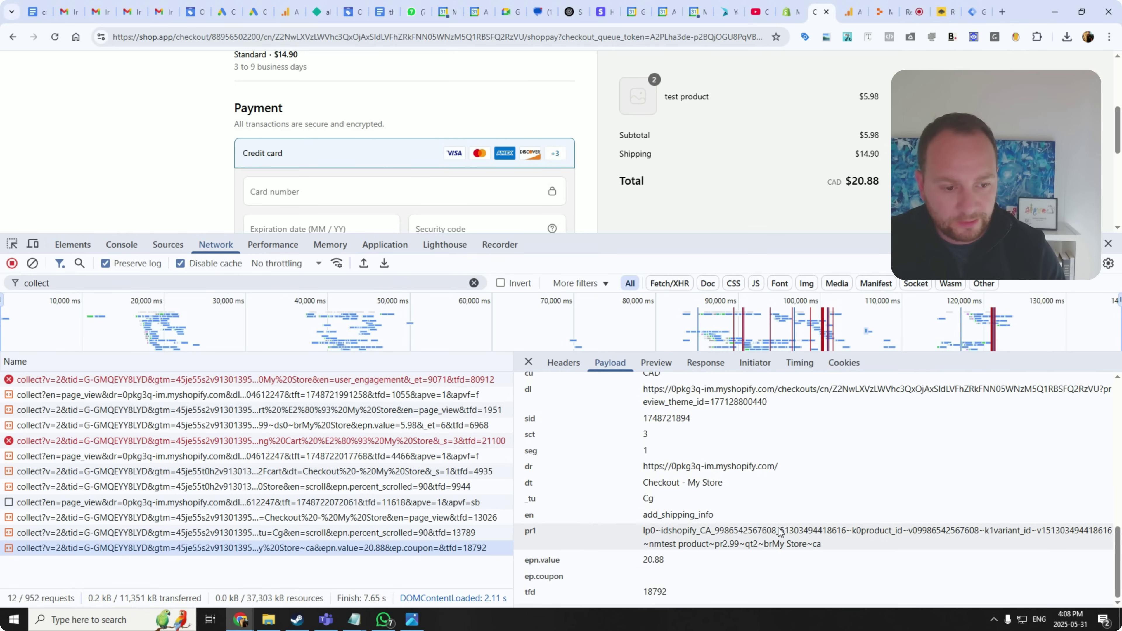
scroll(715, 522, up, 1)
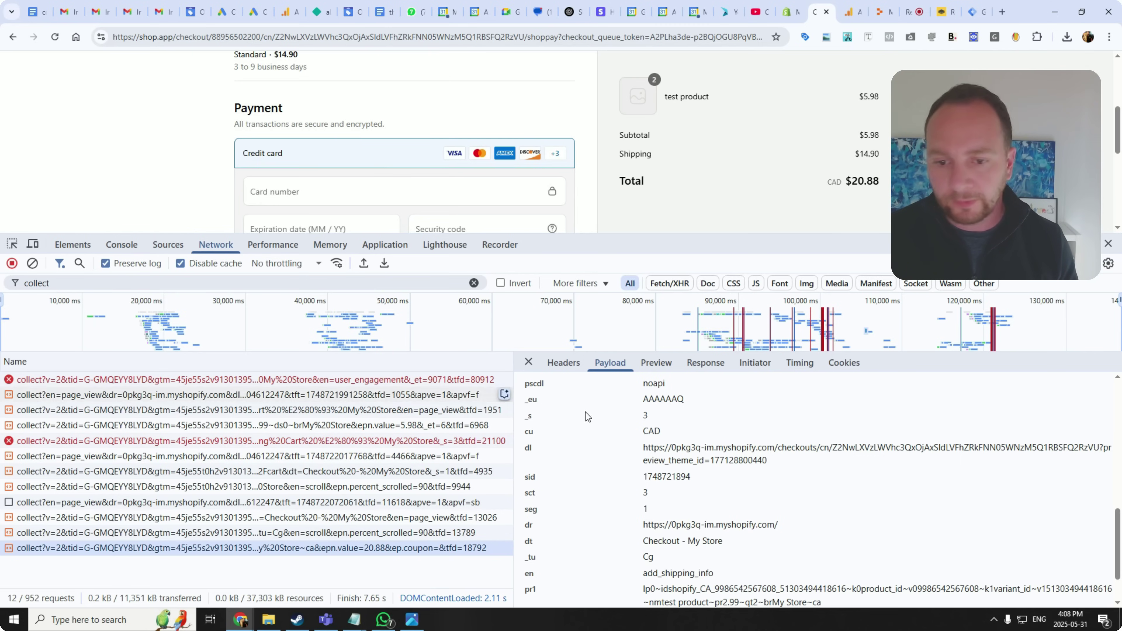
scroll(794, 486, up, 4)
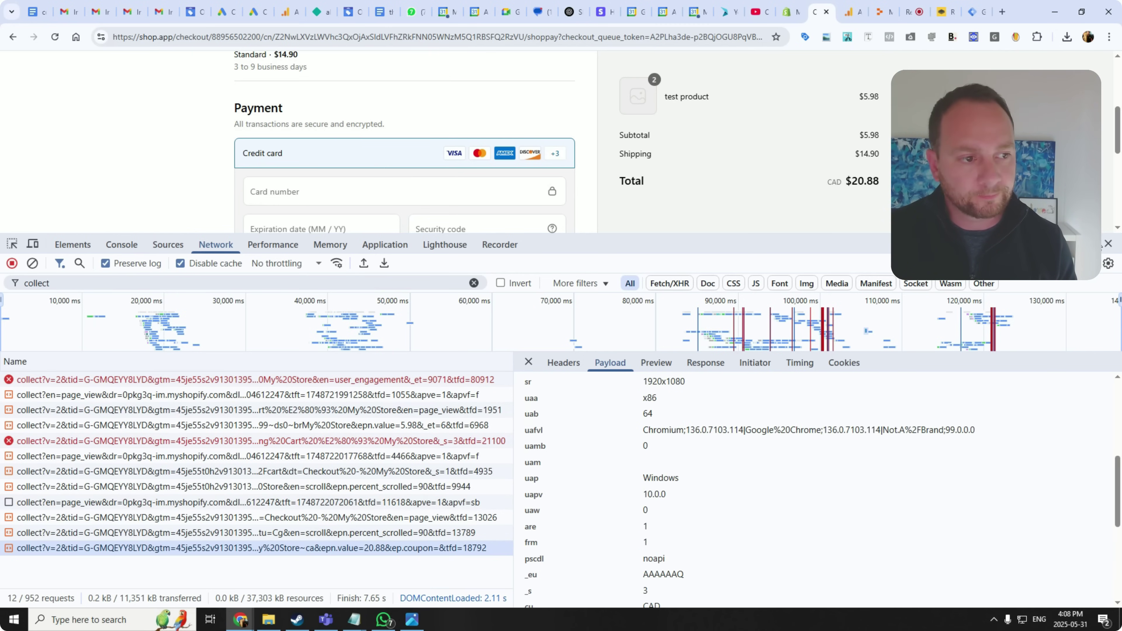
Step: Close DevTools and continue to the store's checkout as a guest
click(1108, 245)
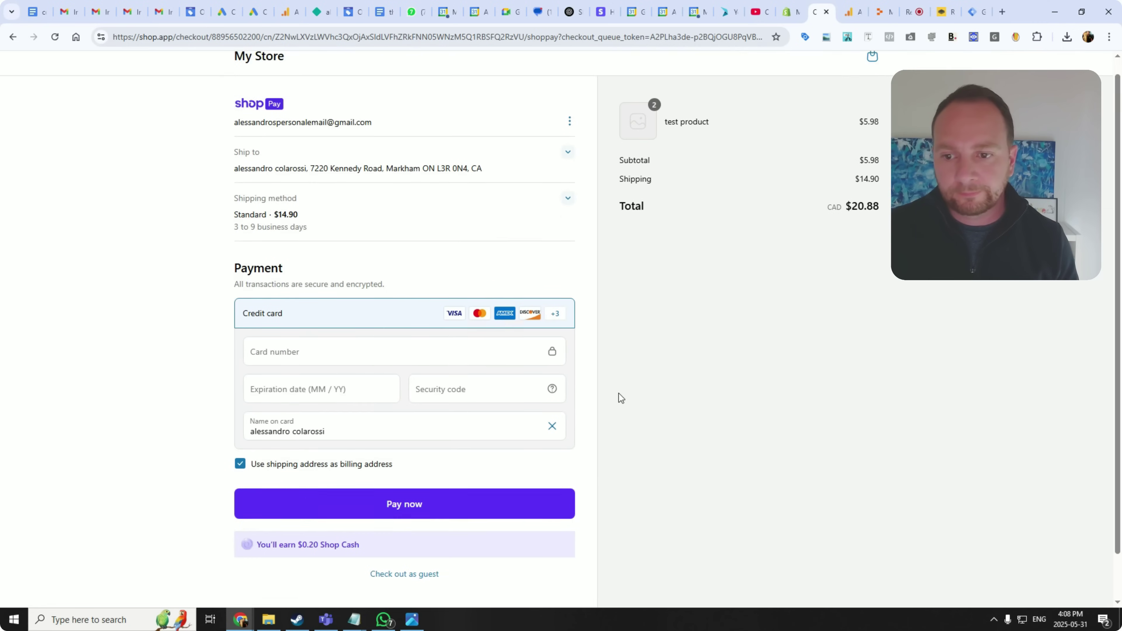
click(389, 524)
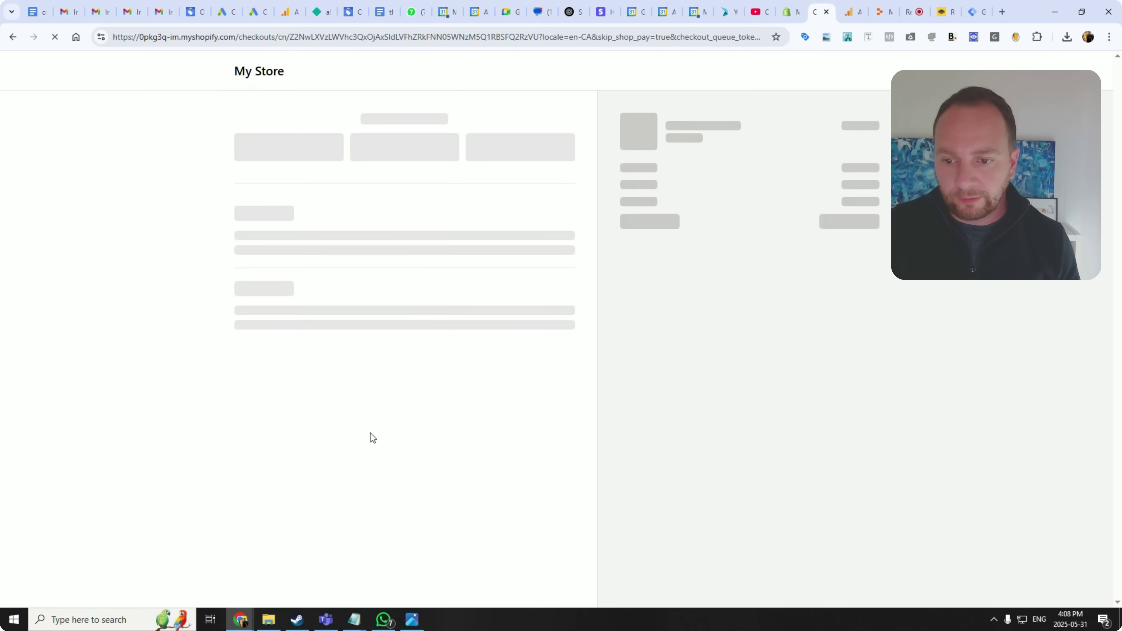
scroll(288, 407, down, 8)
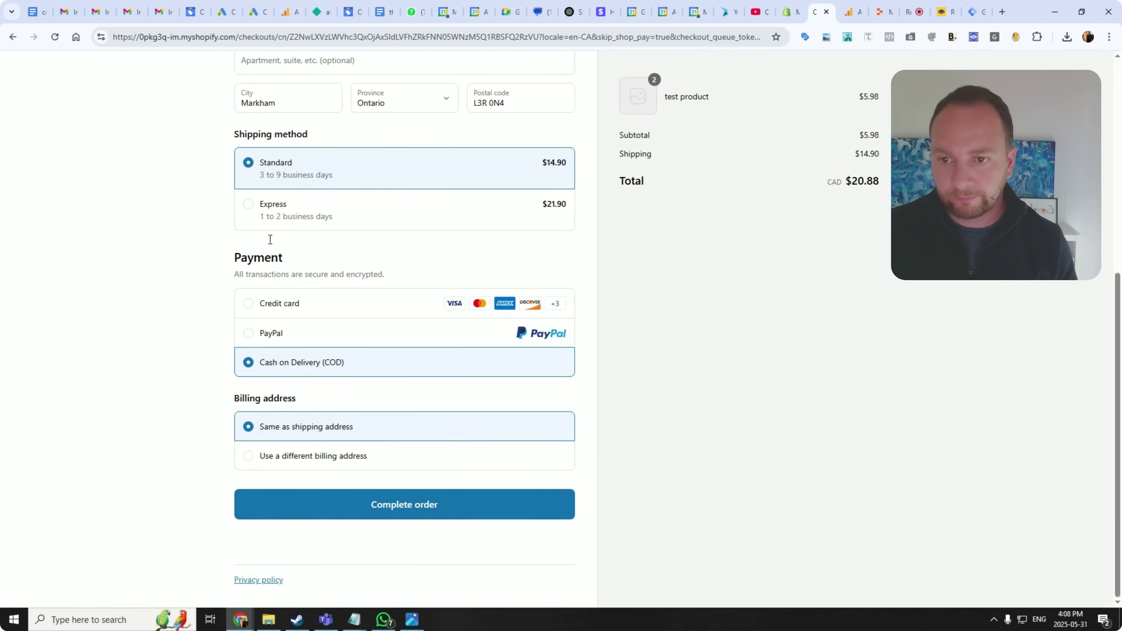
scroll(277, 271, up, 3)
scroll(274, 250, down, 3)
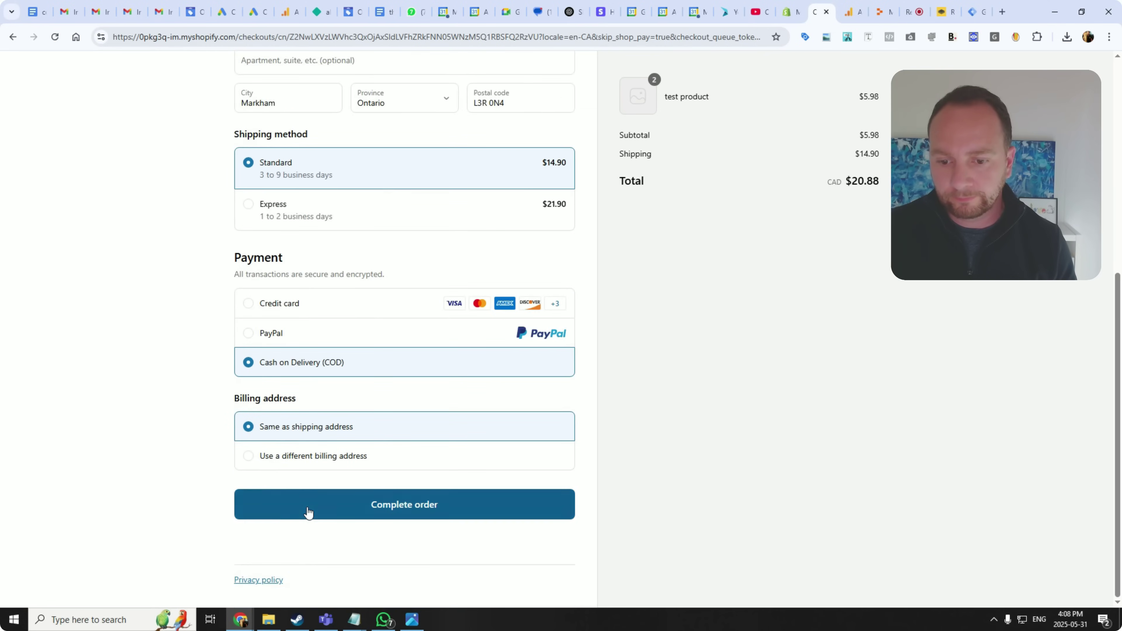
Step: Open the checkout Console and expand the add_shipping_info event and its customer details
right_click(188, 504)
click(226, 487)
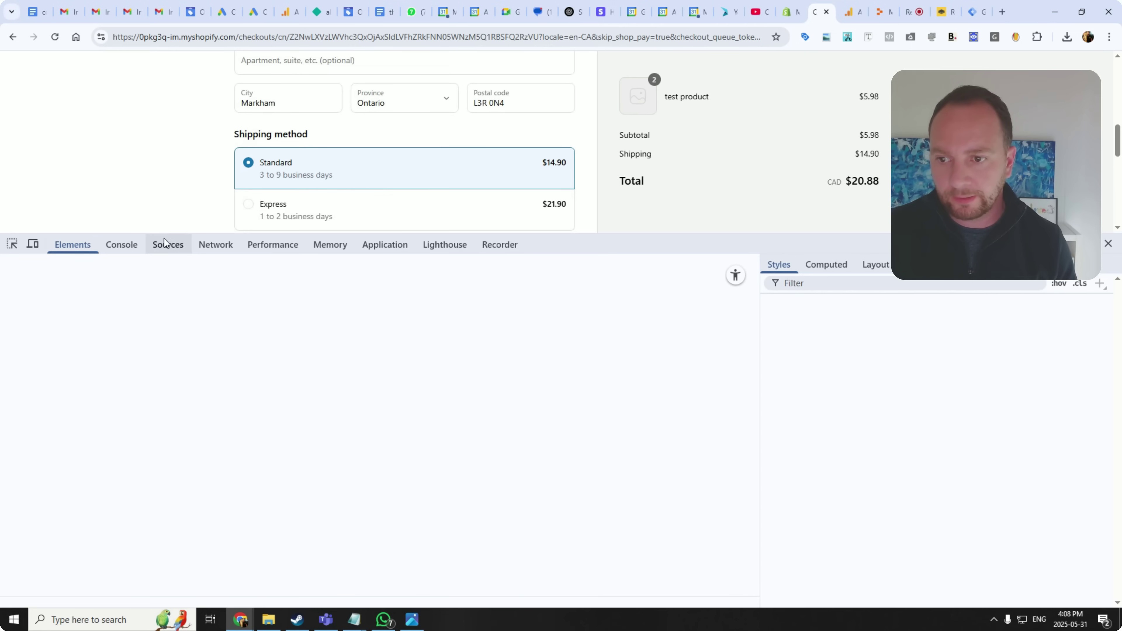
click(121, 245)
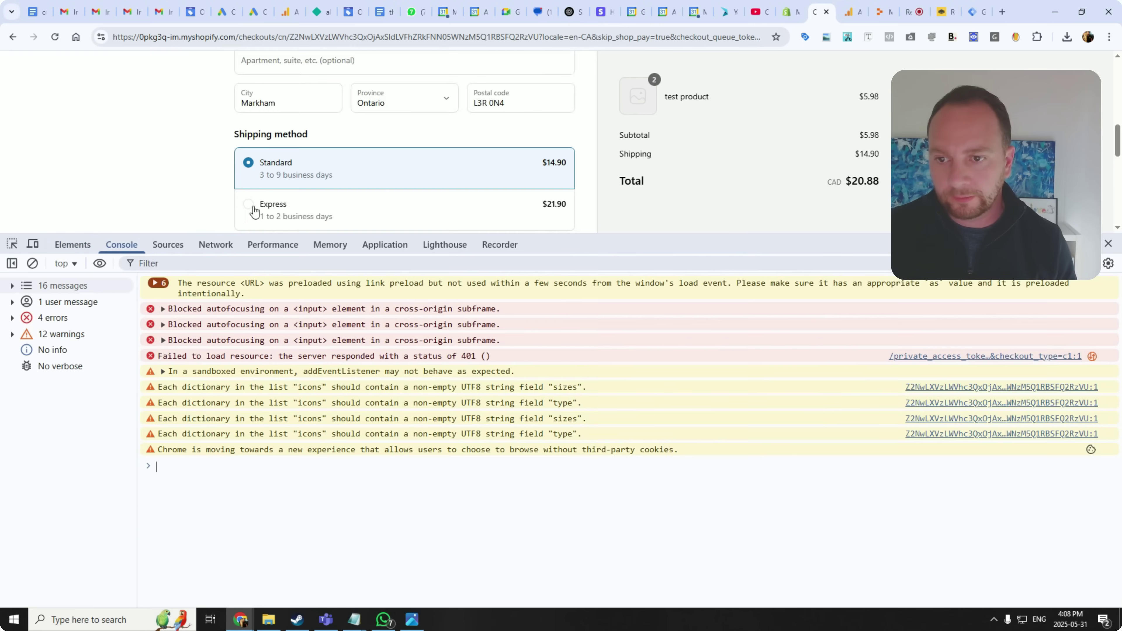
scroll(284, 203, down, 2)
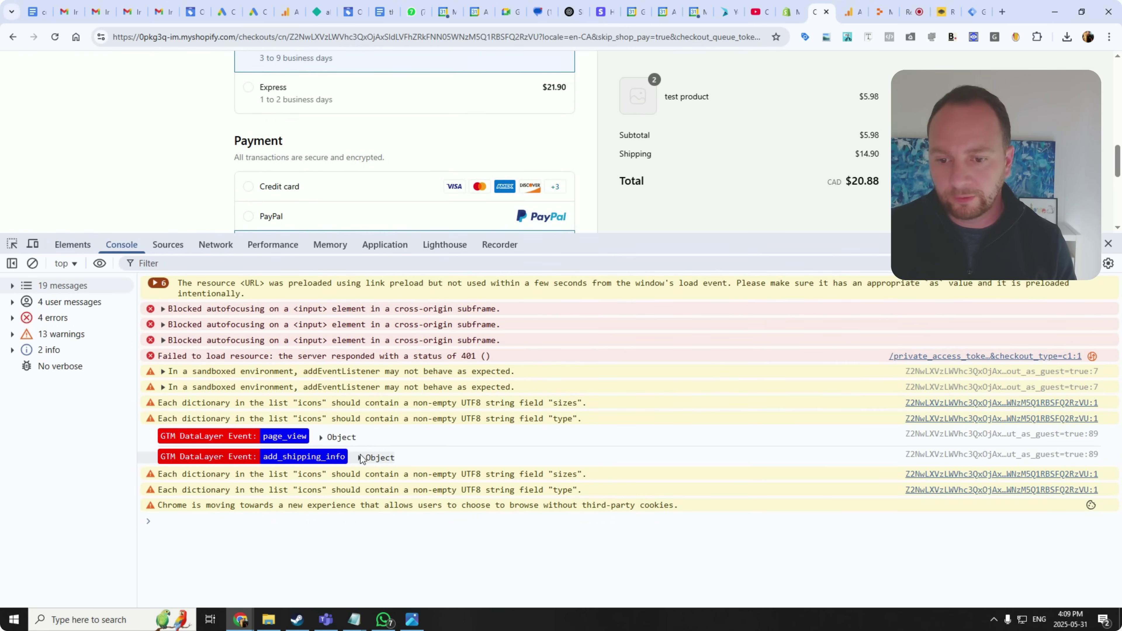
click(360, 458)
scroll(193, 443, down, 2)
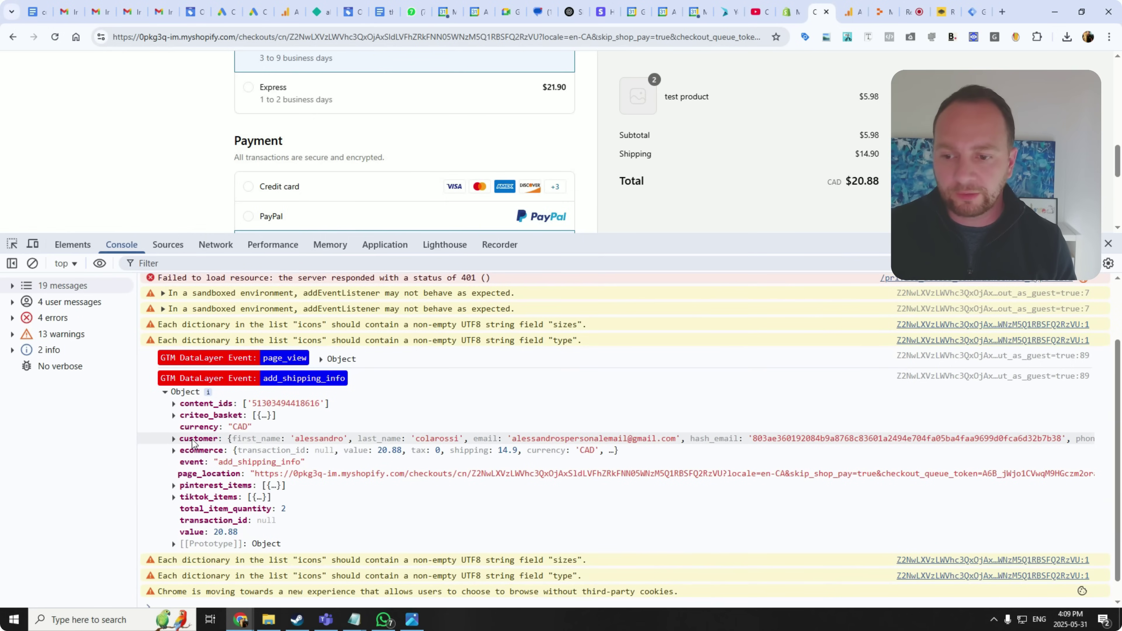
click(173, 439)
scroll(174, 442, down, 1)
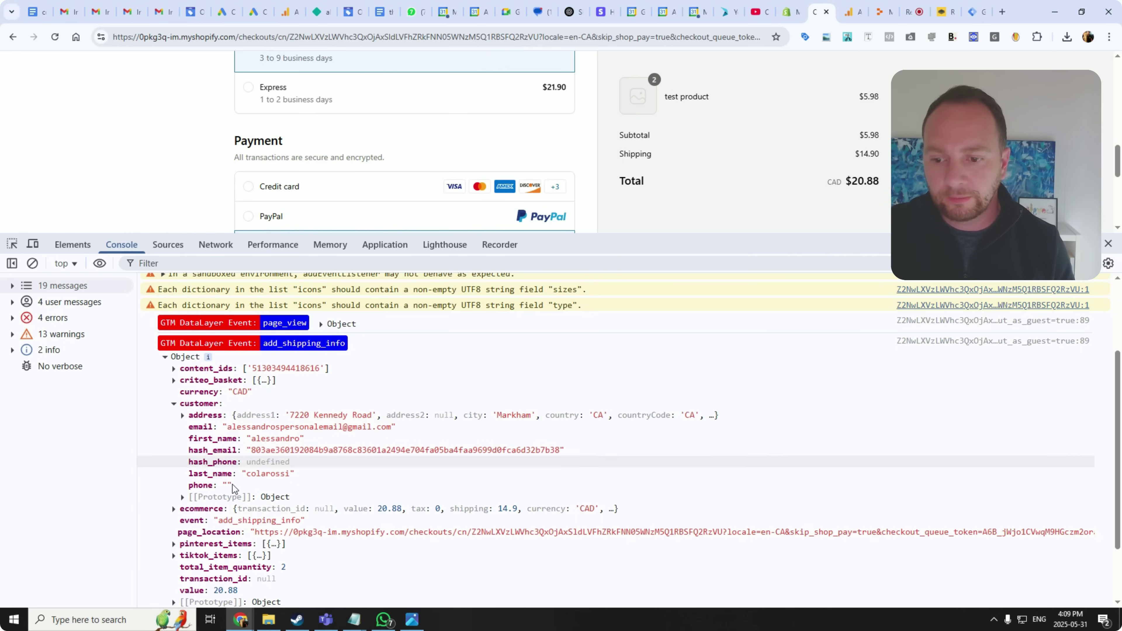
scroll(218, 132, down, 5)
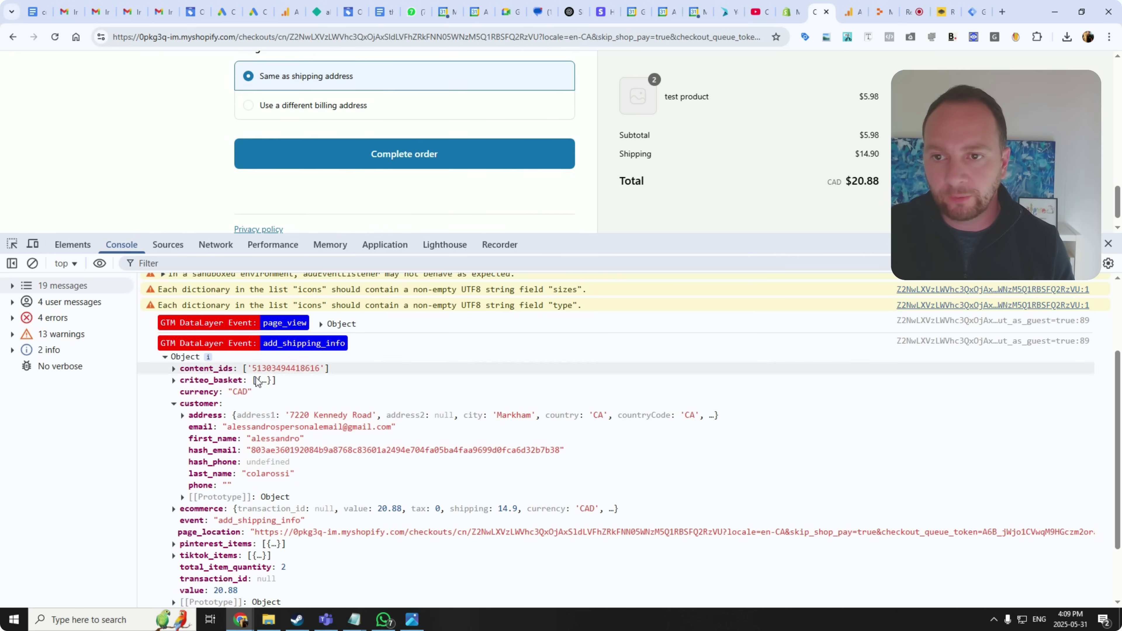
Step: Complete the order and expand the purchase event's ecommerce (20.88 CAD) and customer objects
click(268, 156)
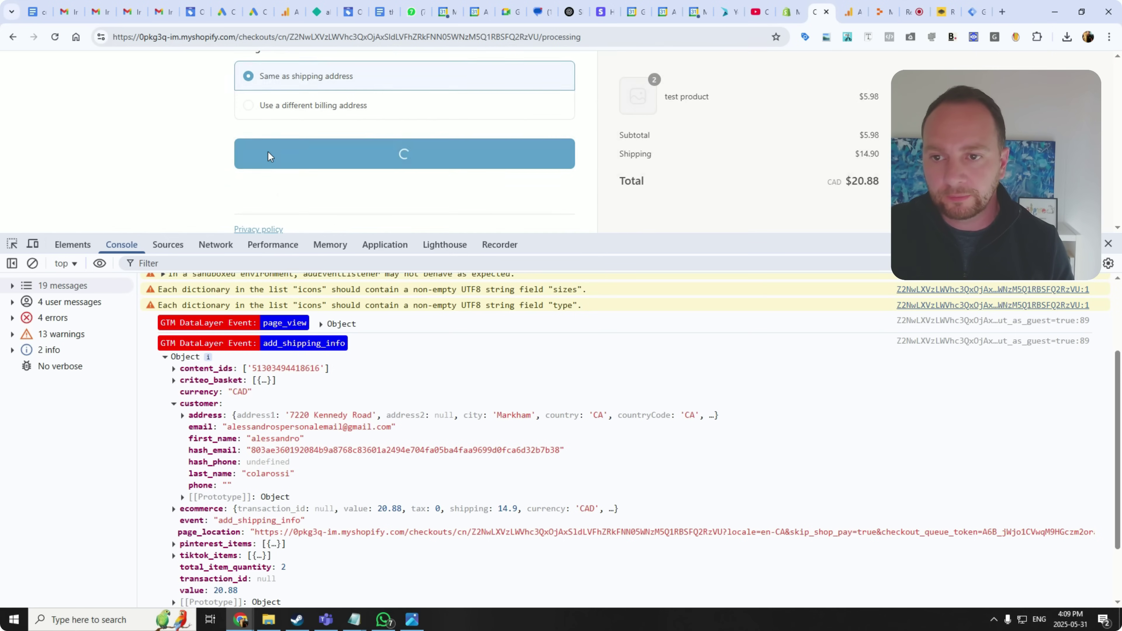
scroll(265, 399, down, 5)
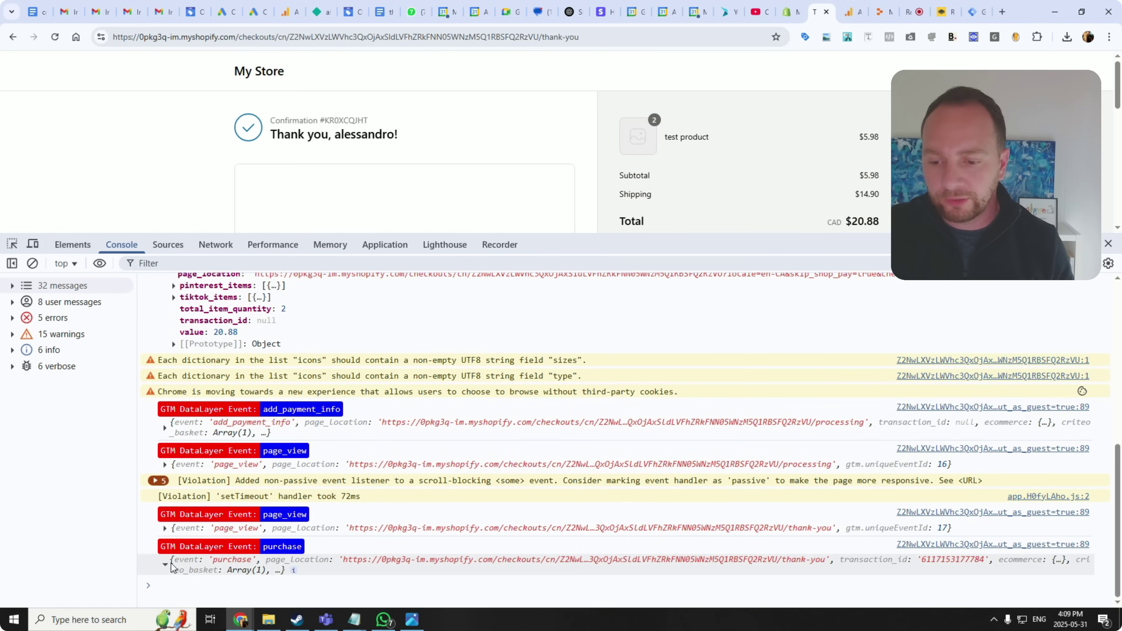
click(165, 565)
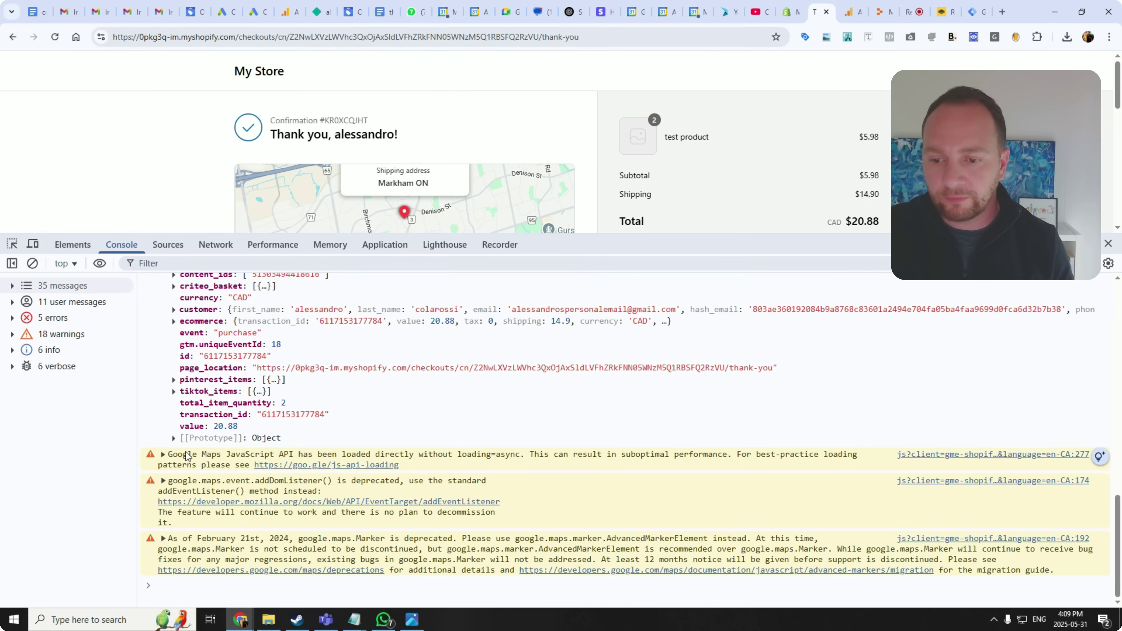
scroll(186, 455, up, 4)
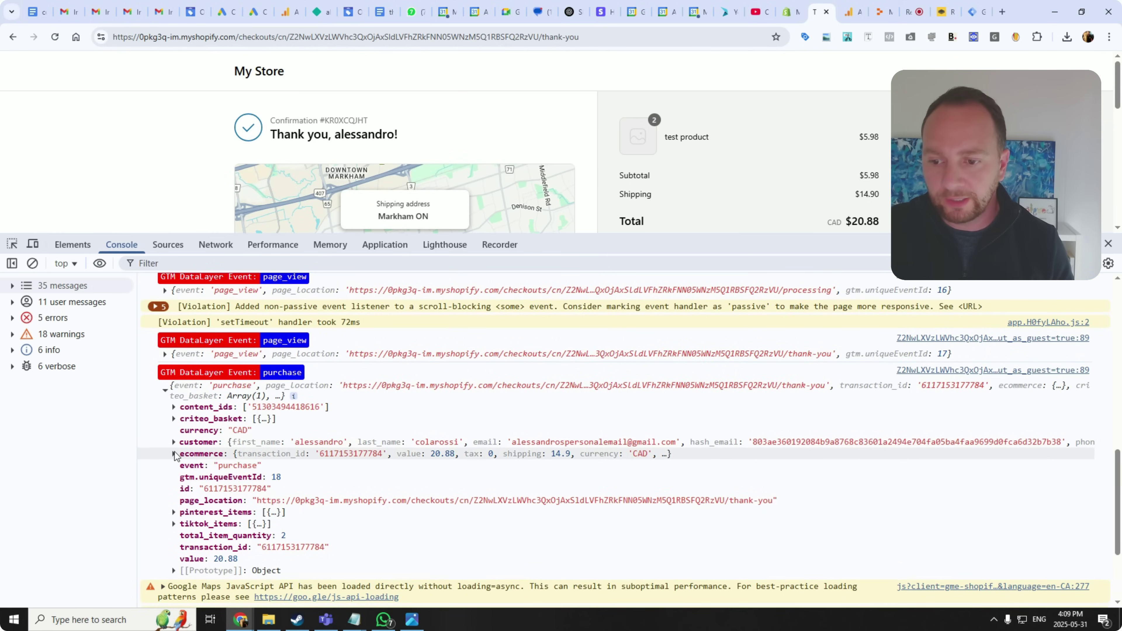
click(174, 453)
scroll(189, 413, up, 4)
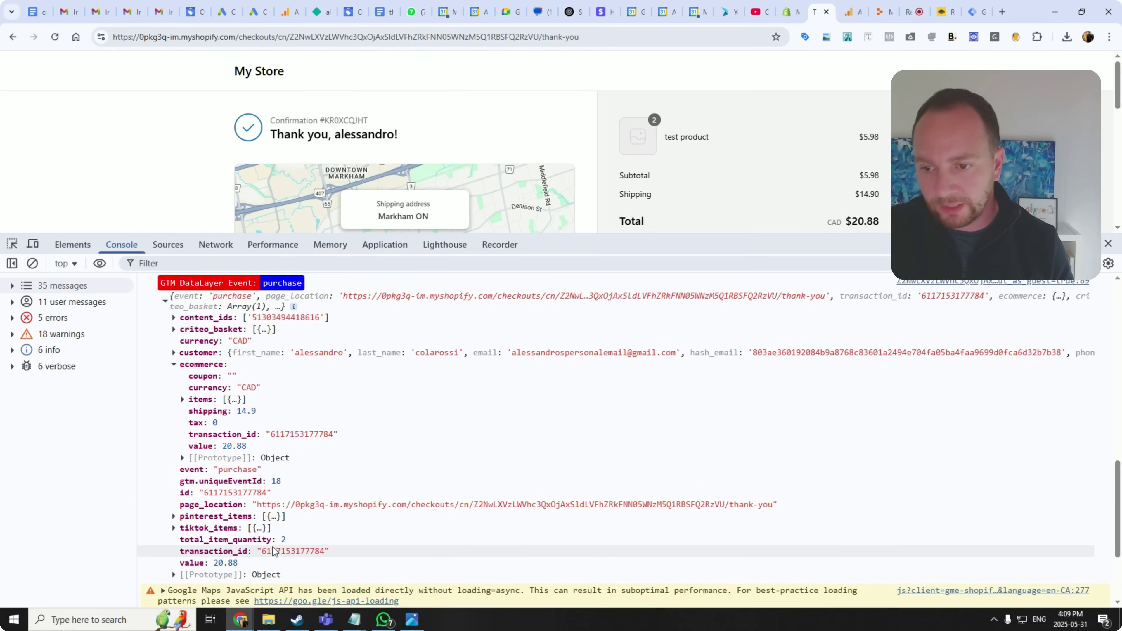
click(208, 353)
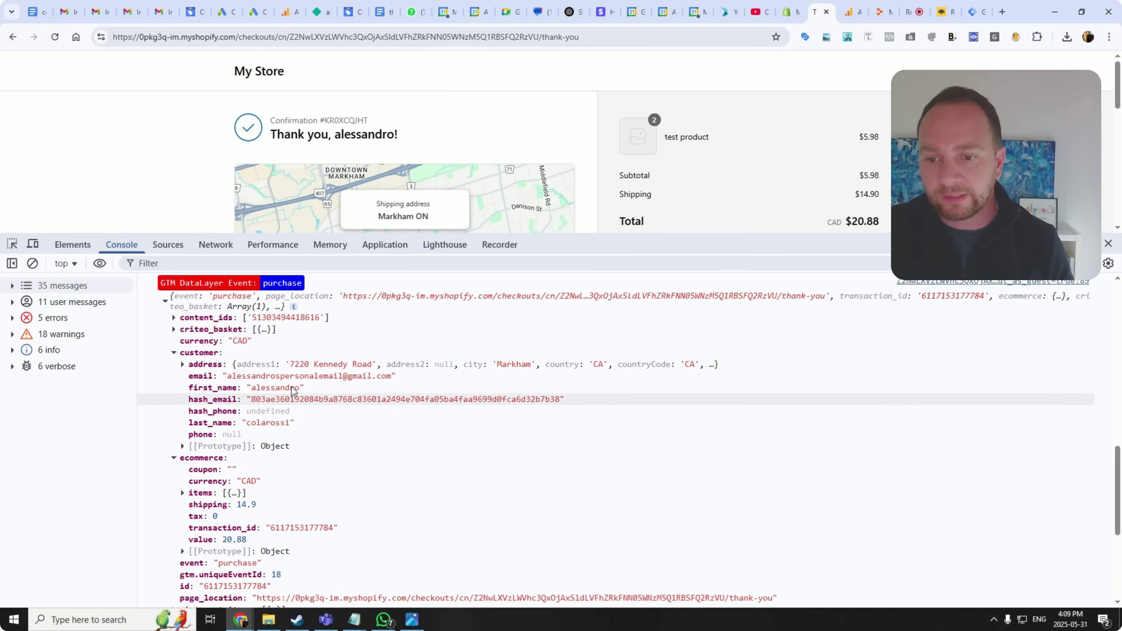
Step: Close DevTools and review the thank-you page's confirmed $20.88 CAD order
click(1107, 244)
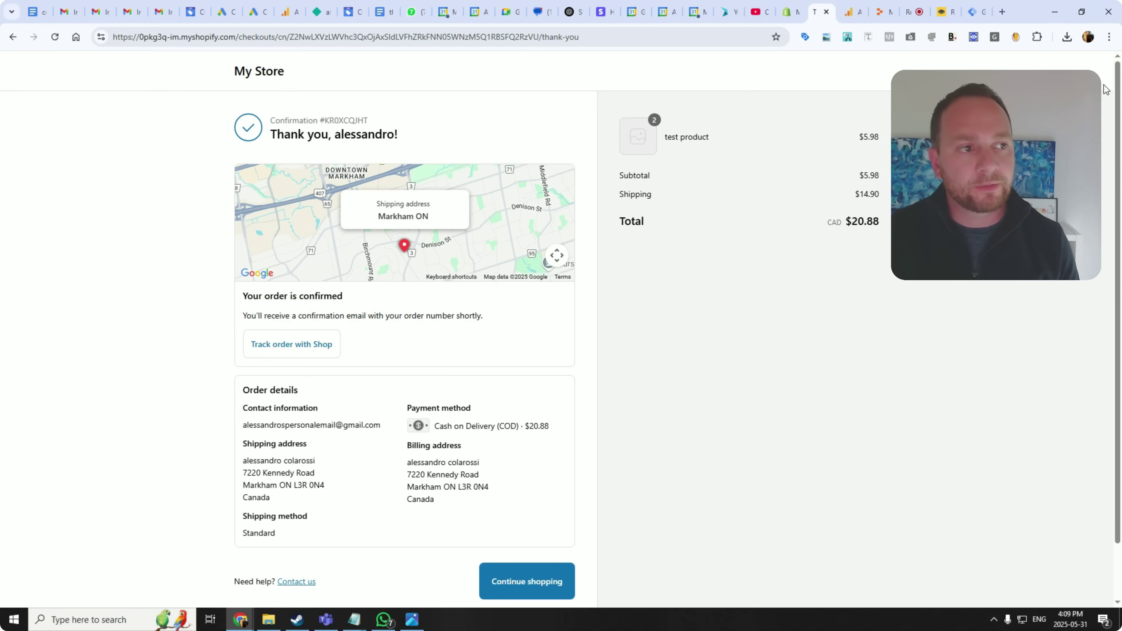
drag(1117, 86, 1111, 163)
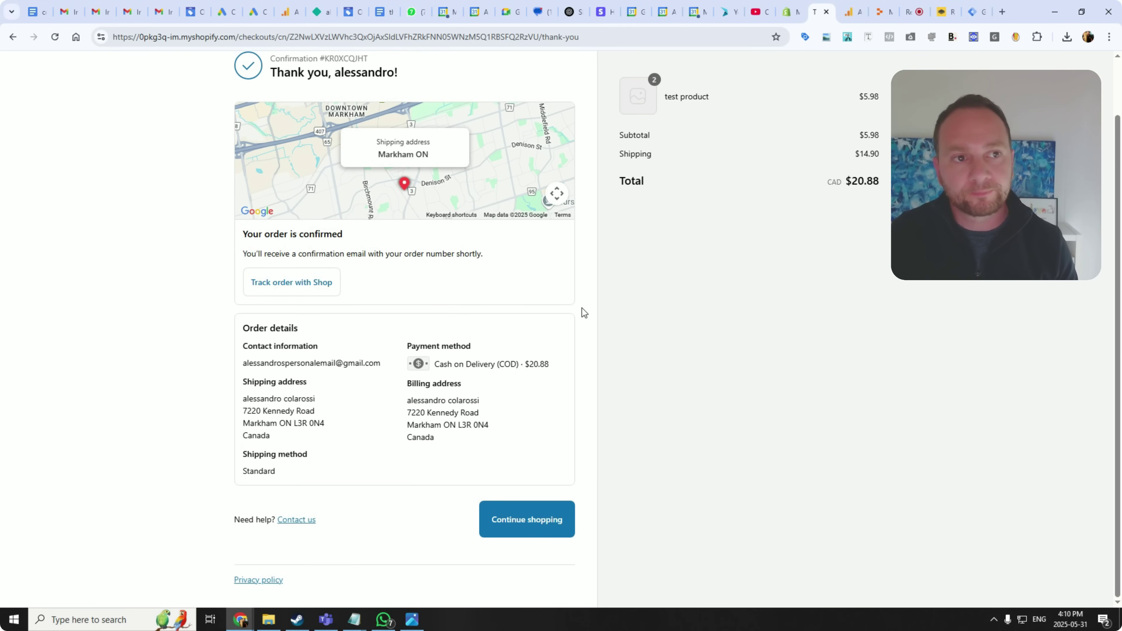
scroll(730, 318, up, 1)
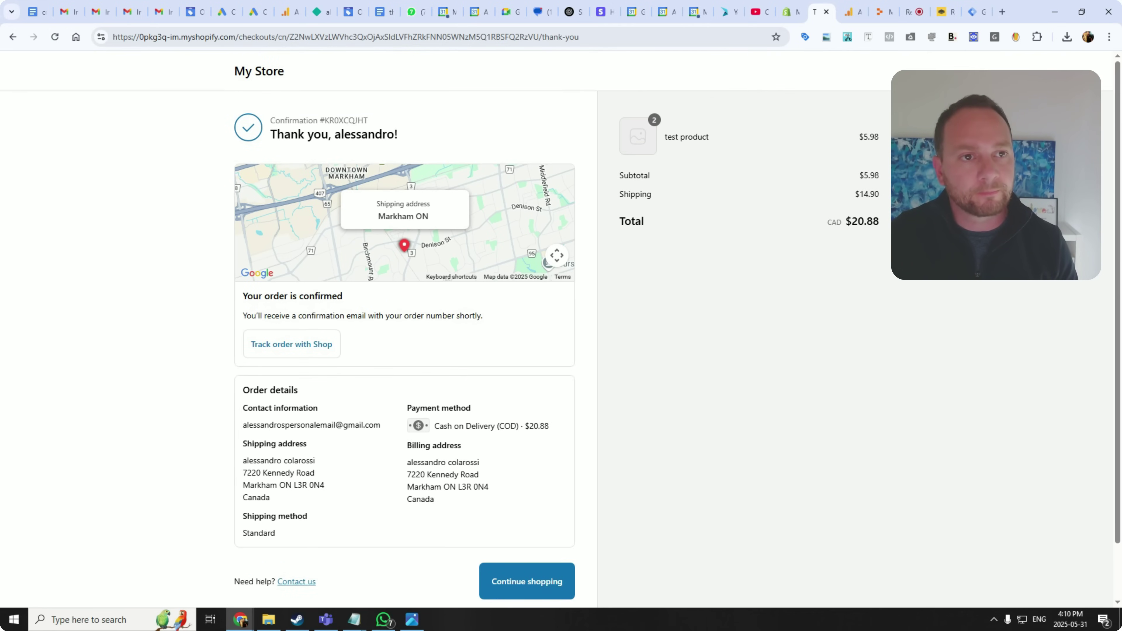
Step: Return to Tag Manager and review the imported Criteo, Facebook Pixel, GA4 and Pinterest tags
click(974, 12)
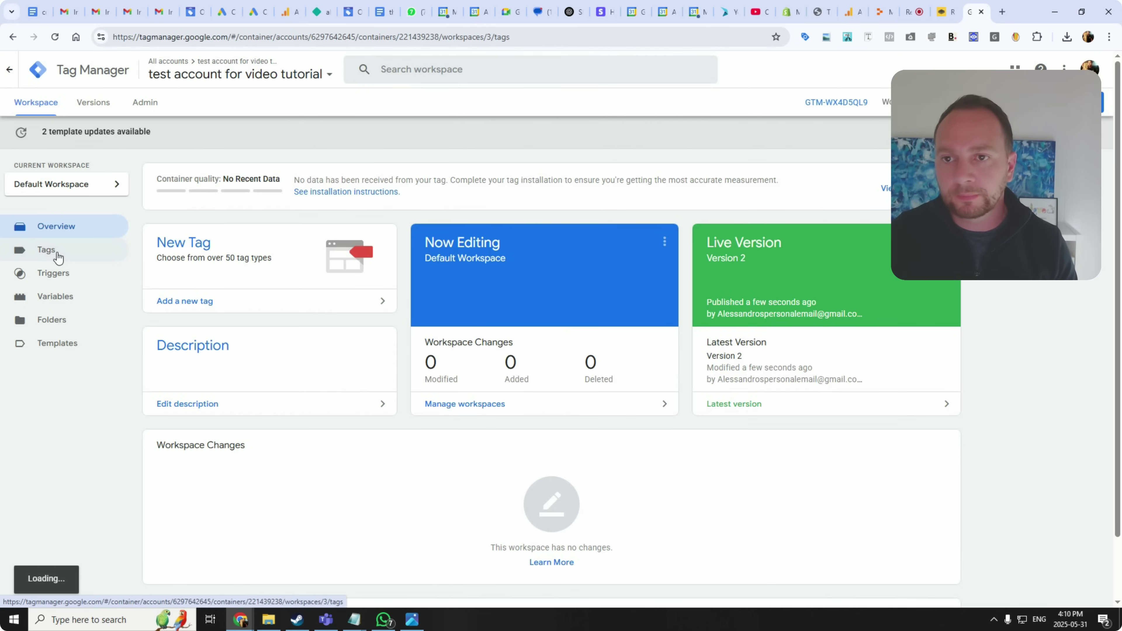
scroll(296, 344, down, 10)
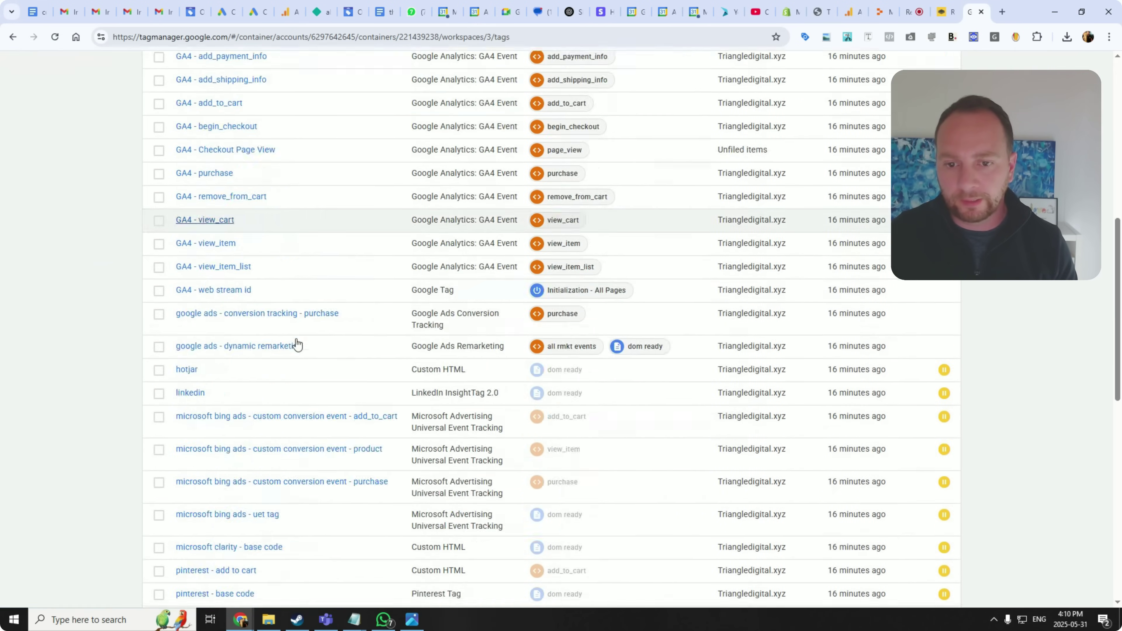
scroll(296, 345, down, 11)
scroll(293, 346, up, 20)
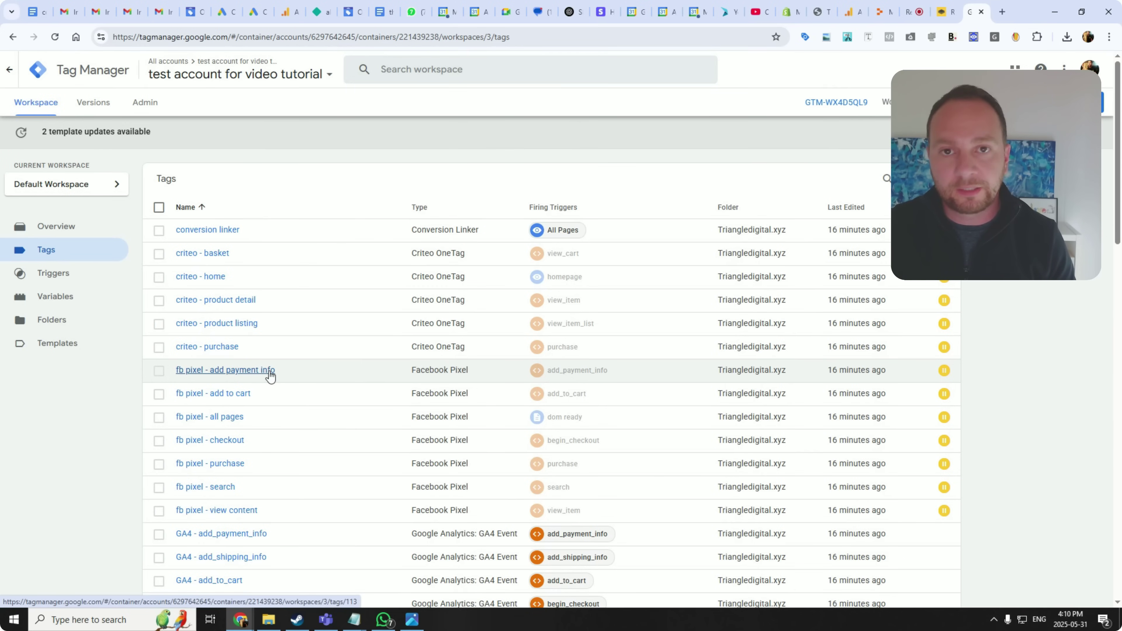
scroll(272, 360, down, 15)
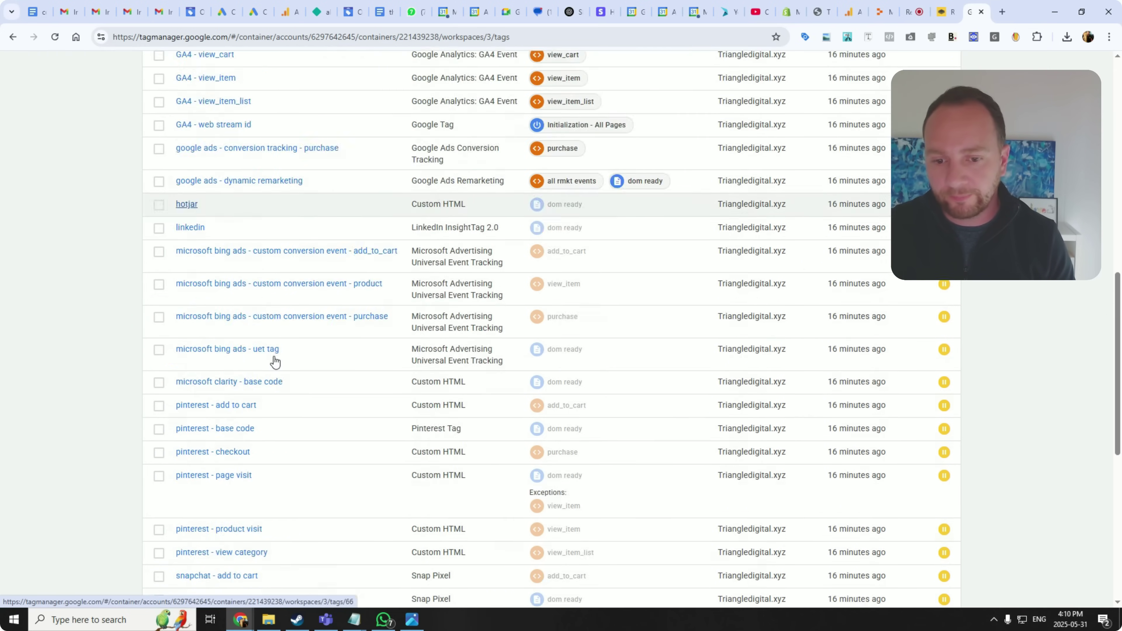
scroll(358, 446, up, 15)
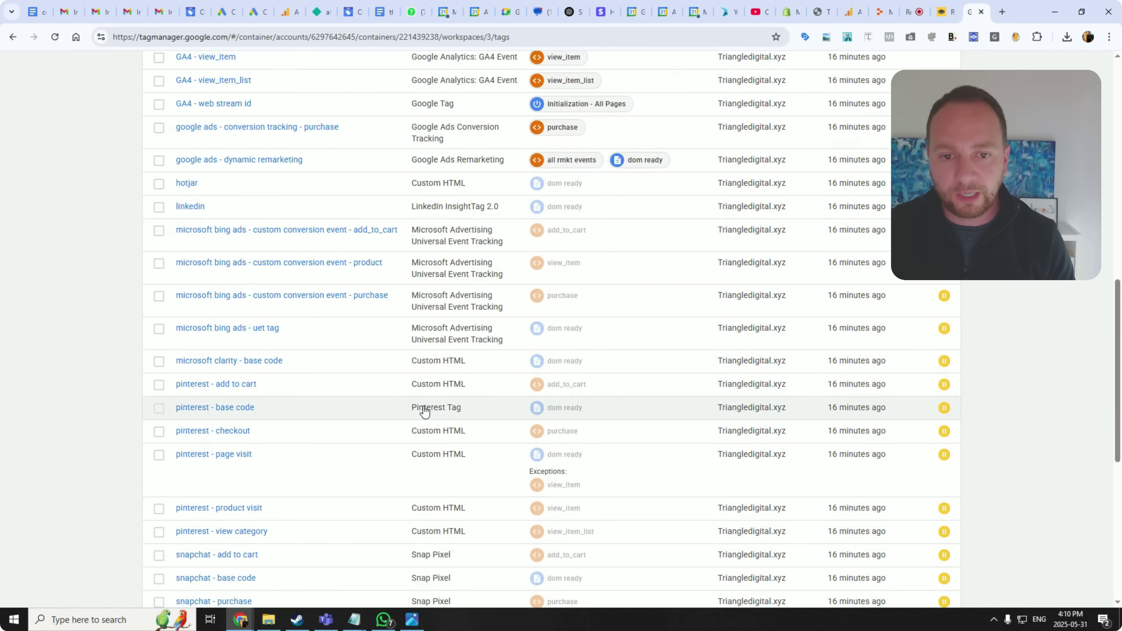
scroll(427, 411, up, 5)
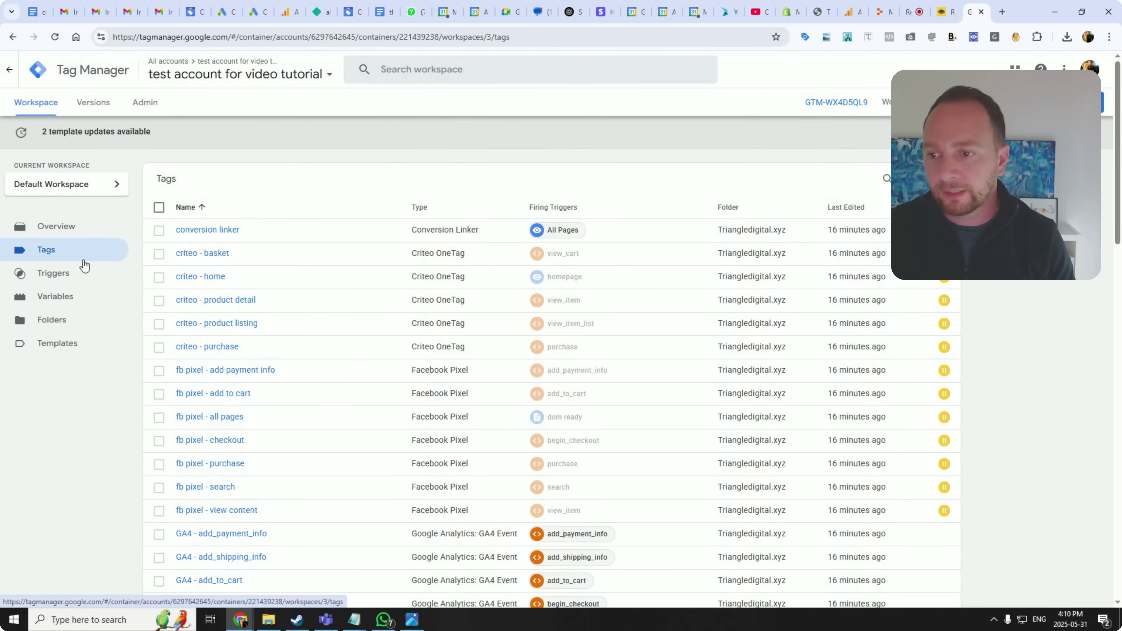
Step: Show the user-defined constants, including the [UPDATE THIS] ID placeholders, on the Variables page
click(87, 295)
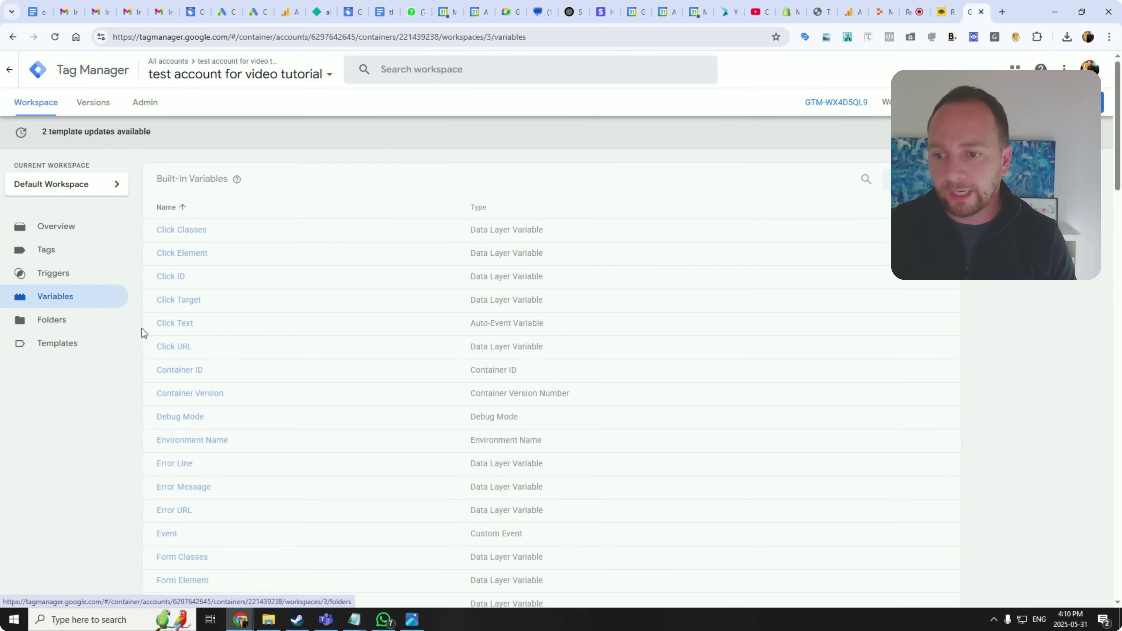
scroll(168, 367, down, 8)
scroll(168, 367, down, 10)
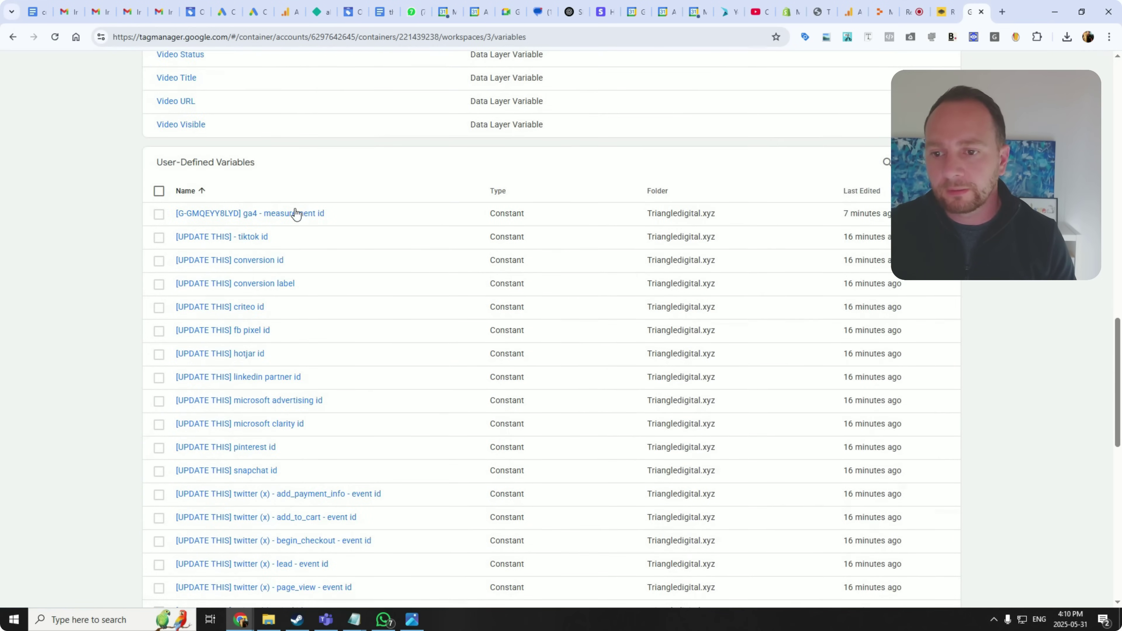